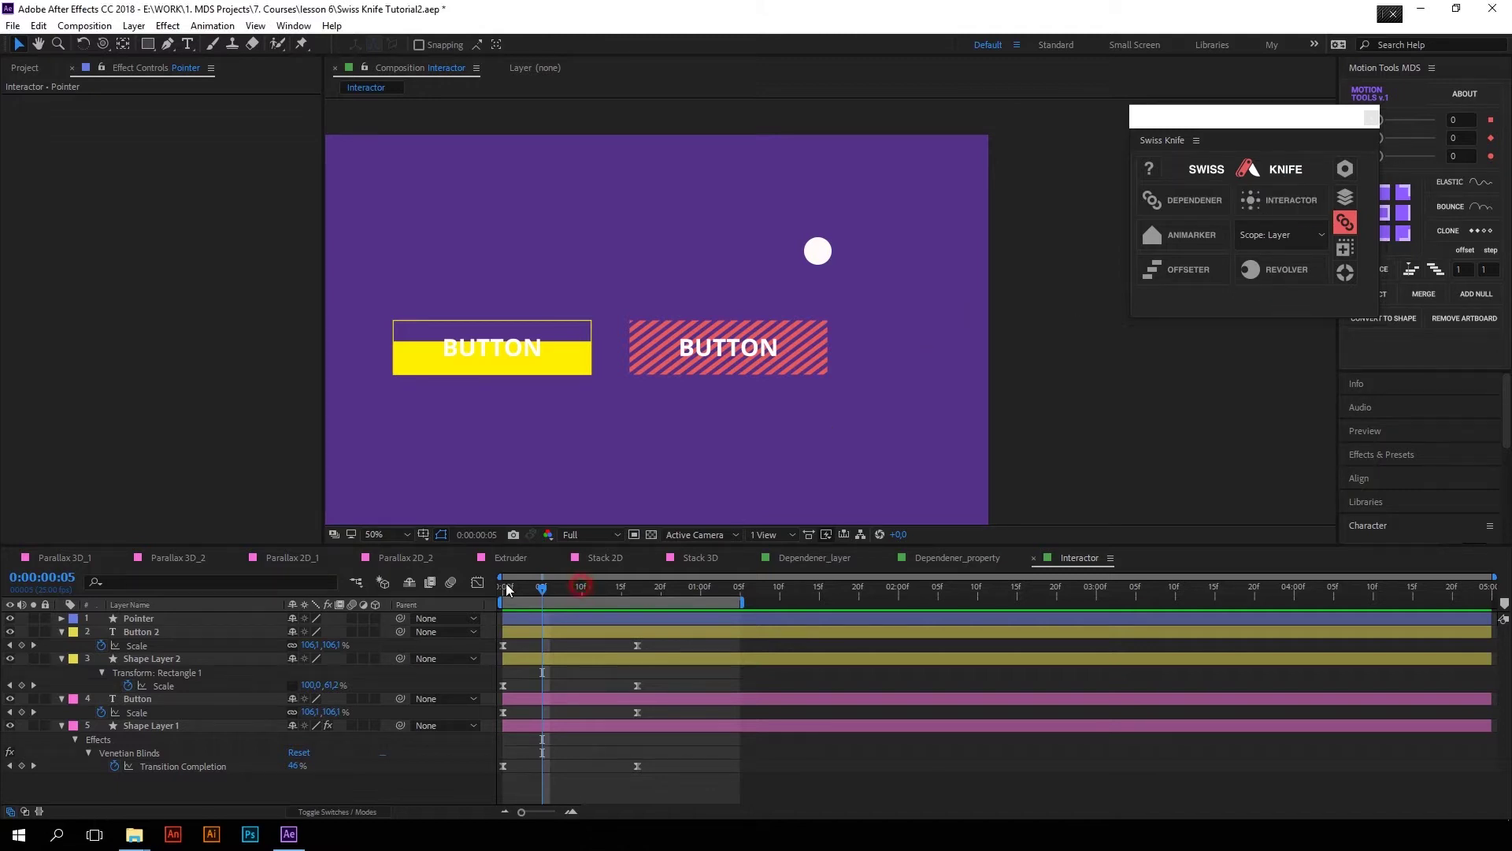
# Step: Preview the hover animation of both buttons and examine the Pointer, text and shape layers that make it up
pyautogui.press('space')
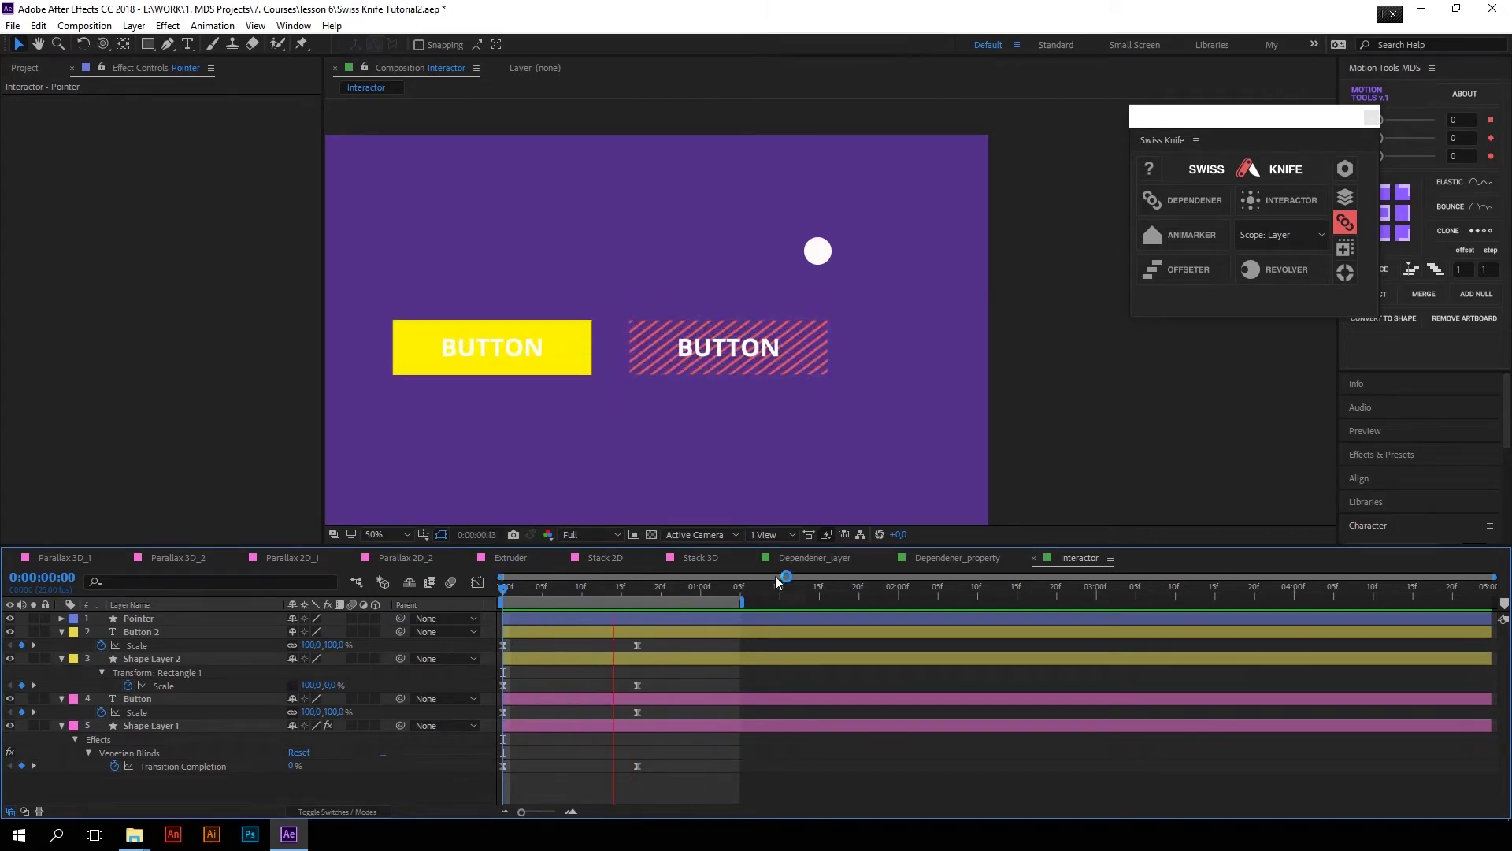
pyautogui.click(652, 725)
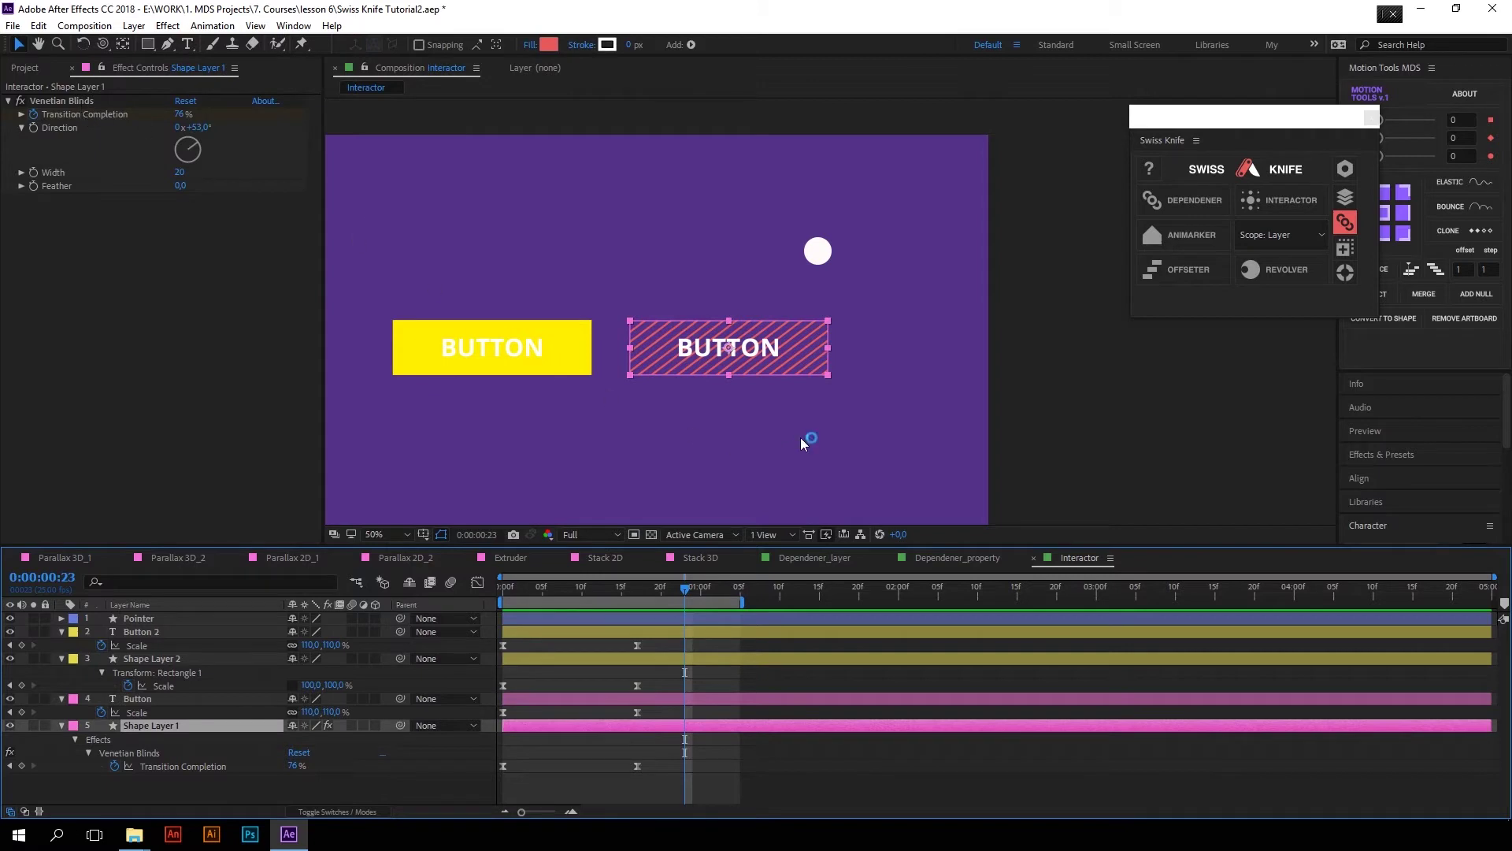
pyautogui.click(137, 698)
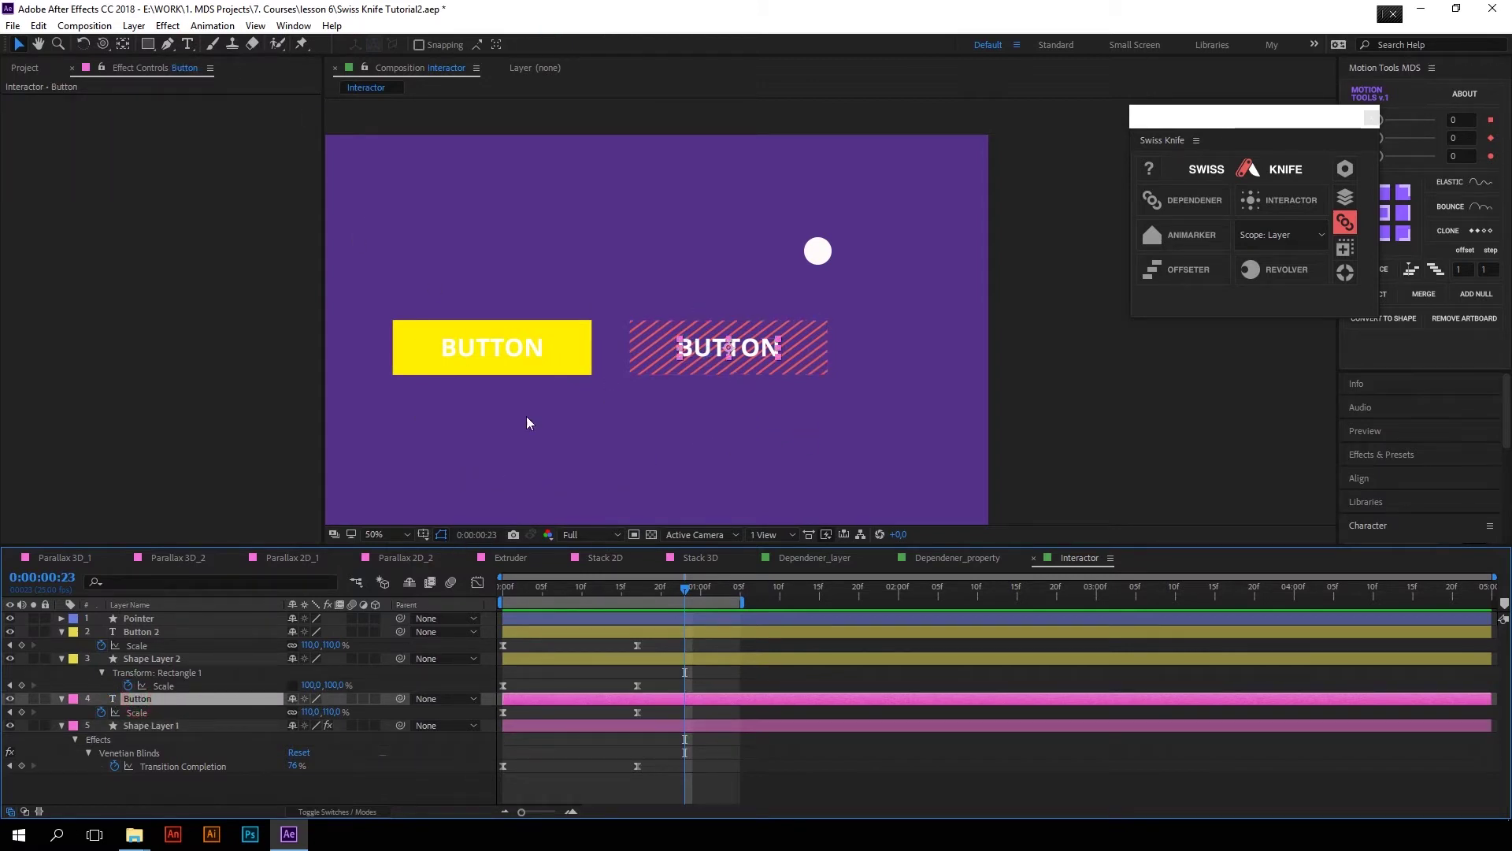
pyautogui.click(158, 660)
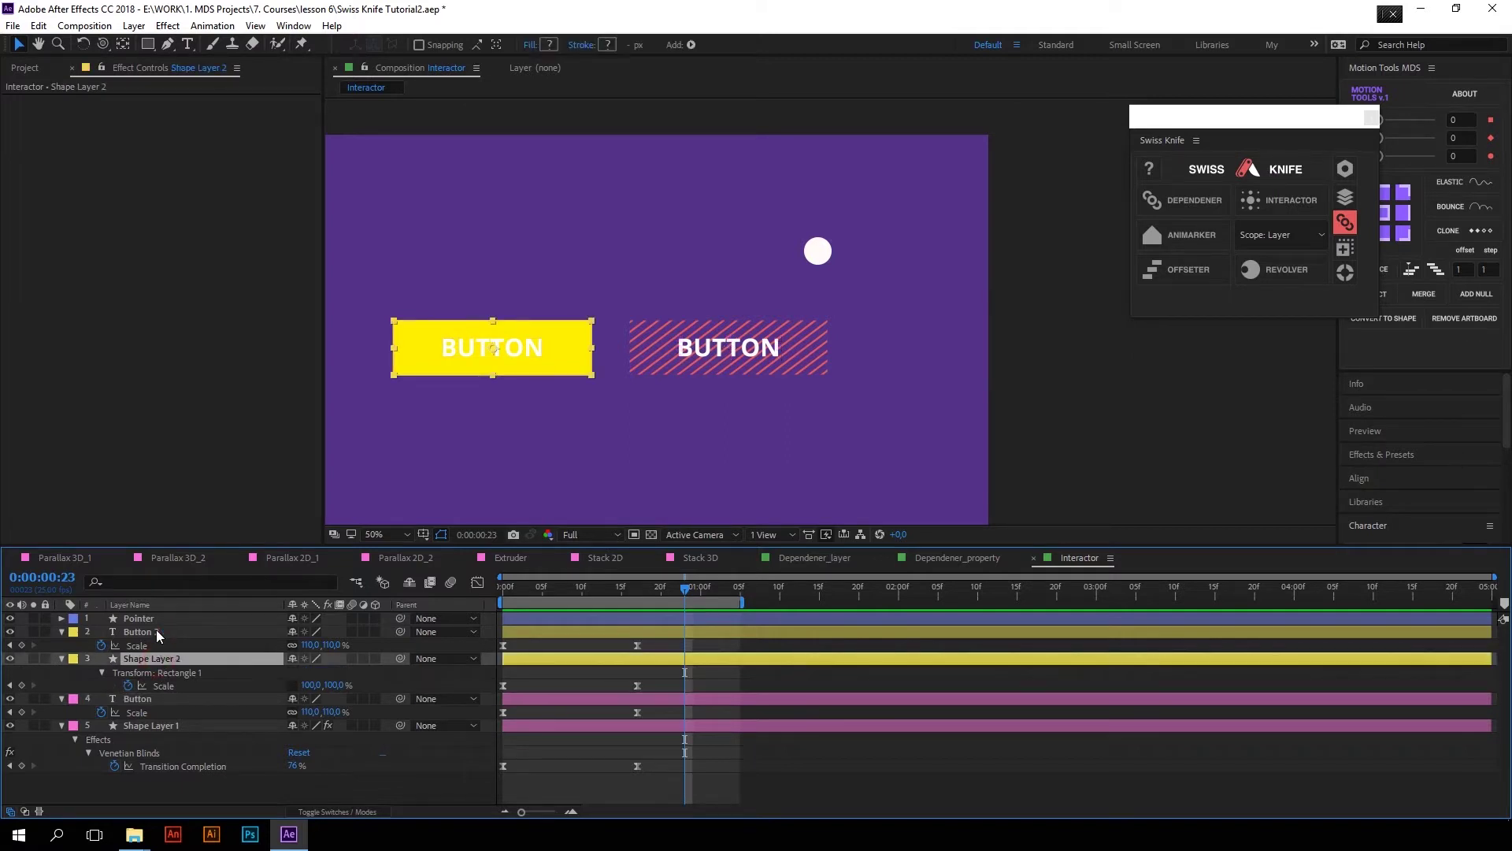
pyautogui.keyDown('ctrl'); pyautogui.click(146, 632); pyautogui.keyUp('ctrl')
pyautogui.moveTo(631, 587)
pyautogui.mouseDown()
pyautogui.moveTo(544, 588)
pyautogui.moveTo(614, 575)
pyautogui.mouseUp()
pyautogui.click(818, 238)
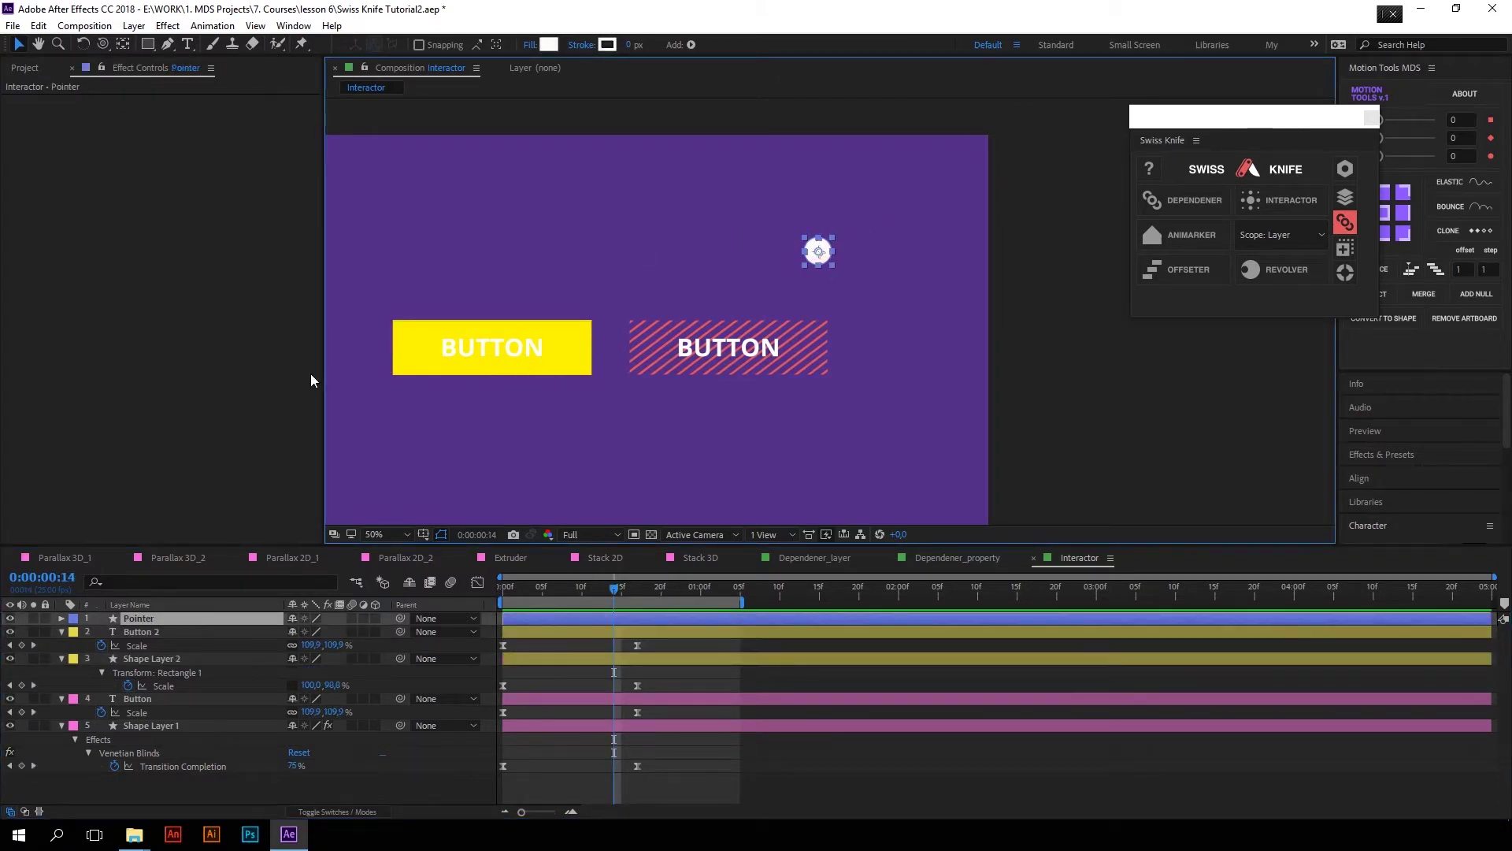
# Step: Drive the keyframes of both buttons from the Pointer using Interactor with a single control null, and move the Pointer onto the red button
pyautogui.click(161, 632)
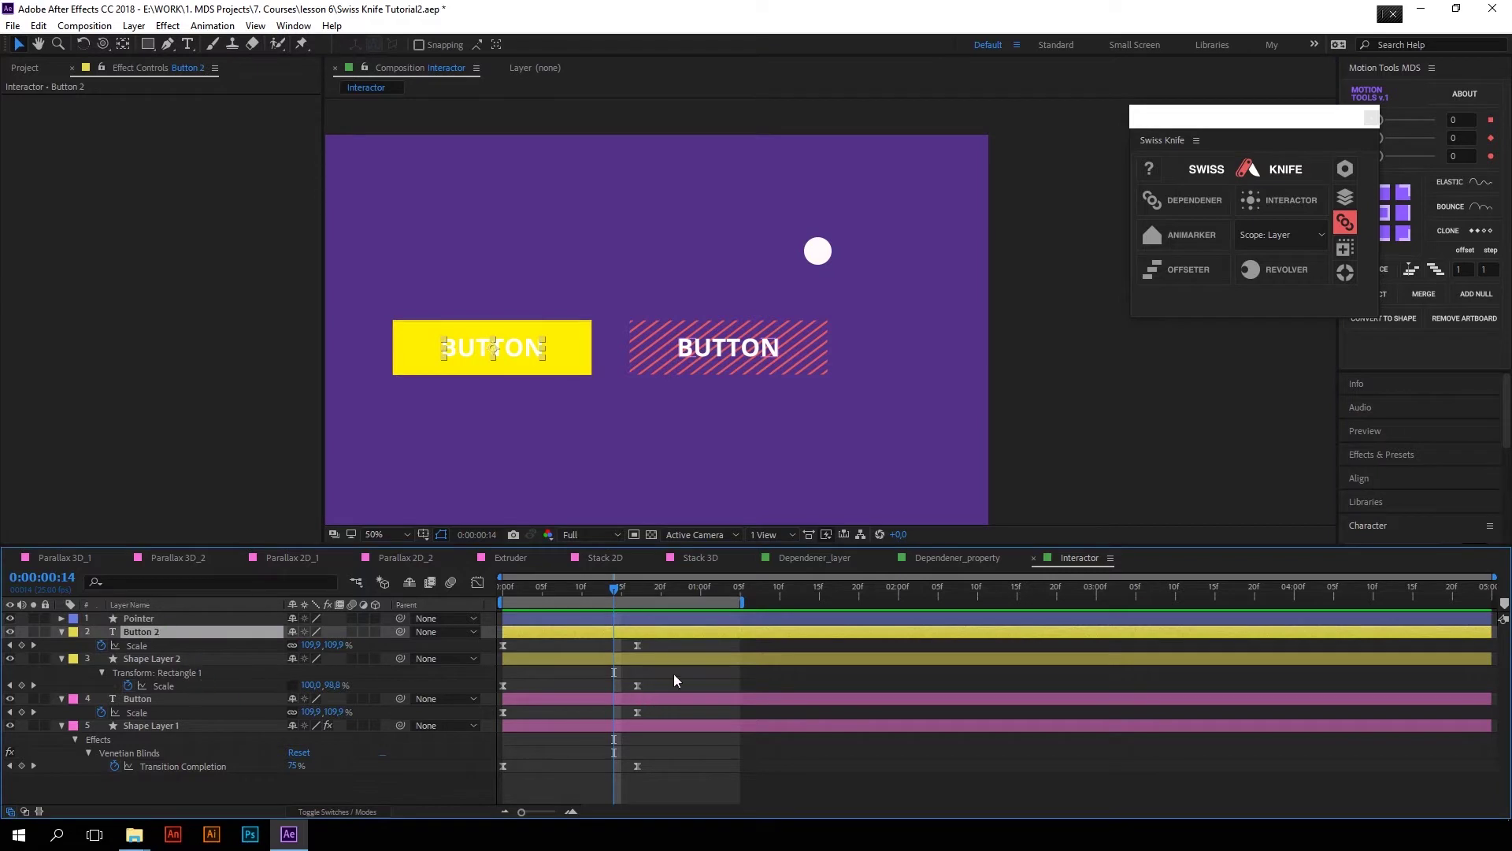
pyautogui.moveTo(675, 641); pyautogui.dragTo(460, 794)
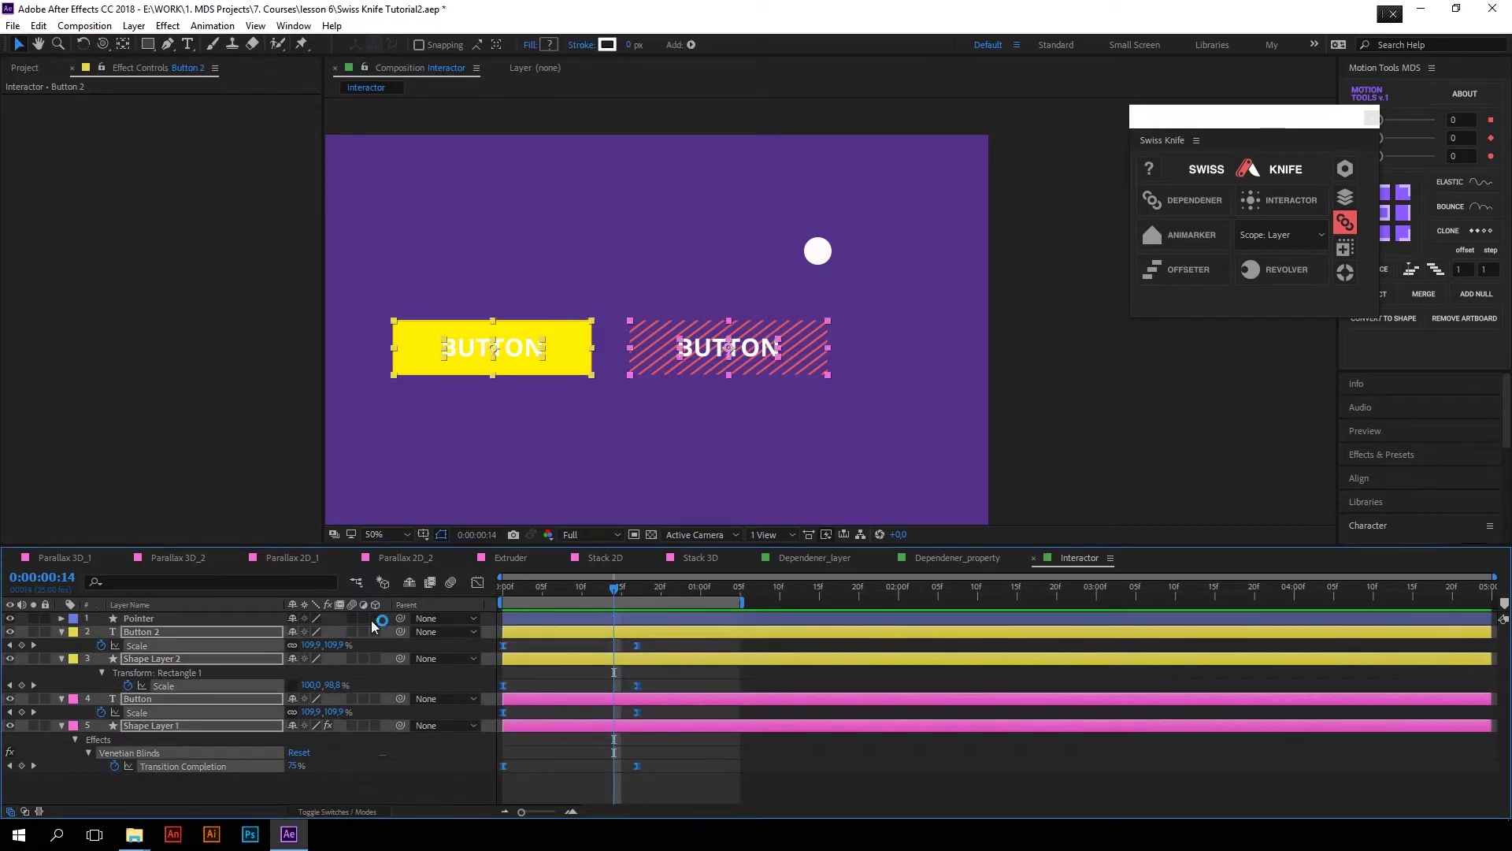
pyautogui.keyDown('ctrl'); pyautogui.click(159, 617); pyautogui.keyUp('ctrl')
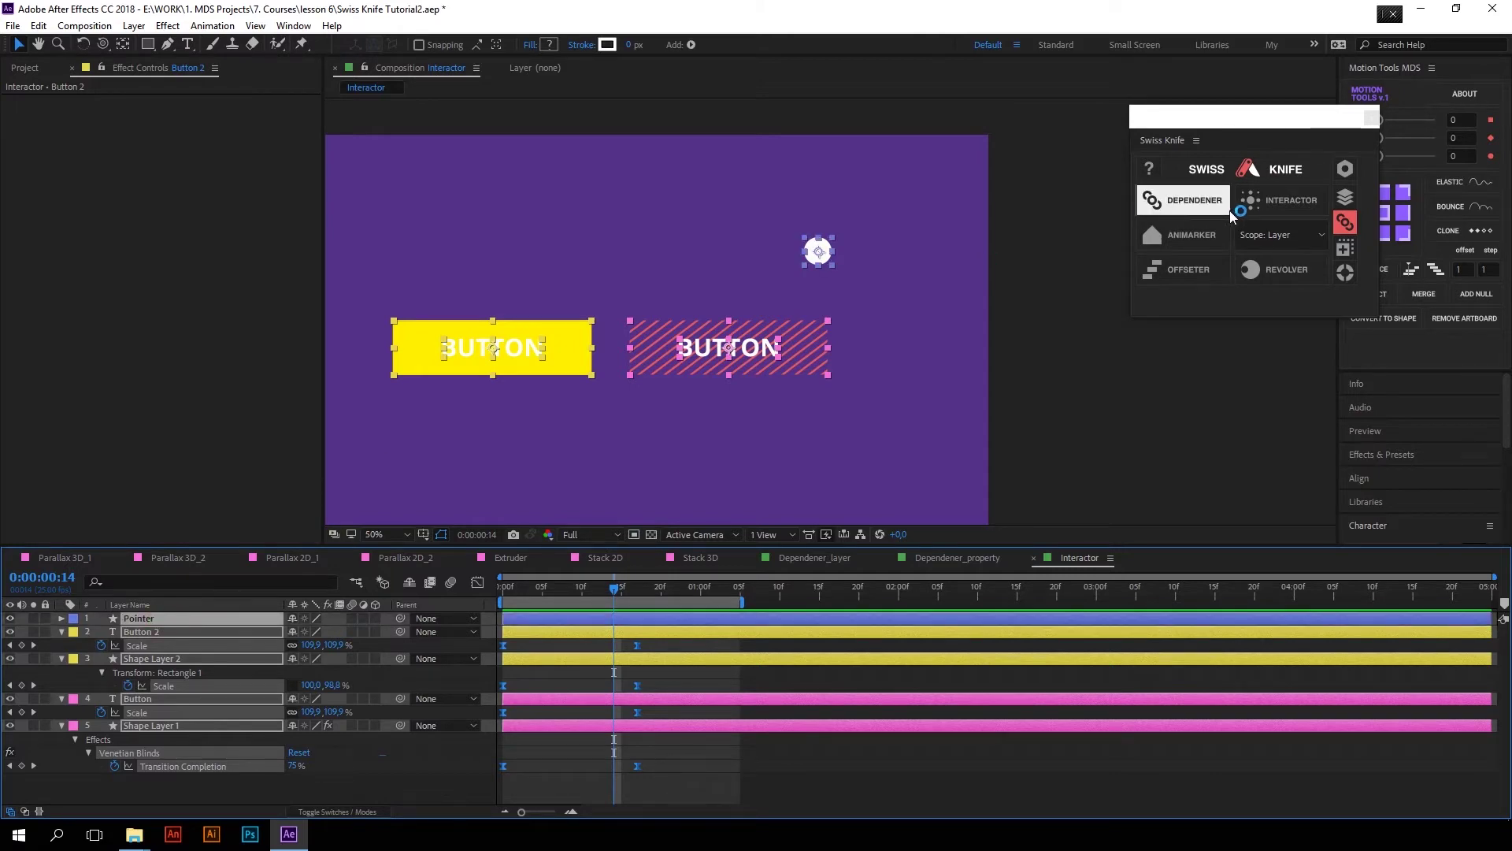
pyautogui.click(1253, 200)
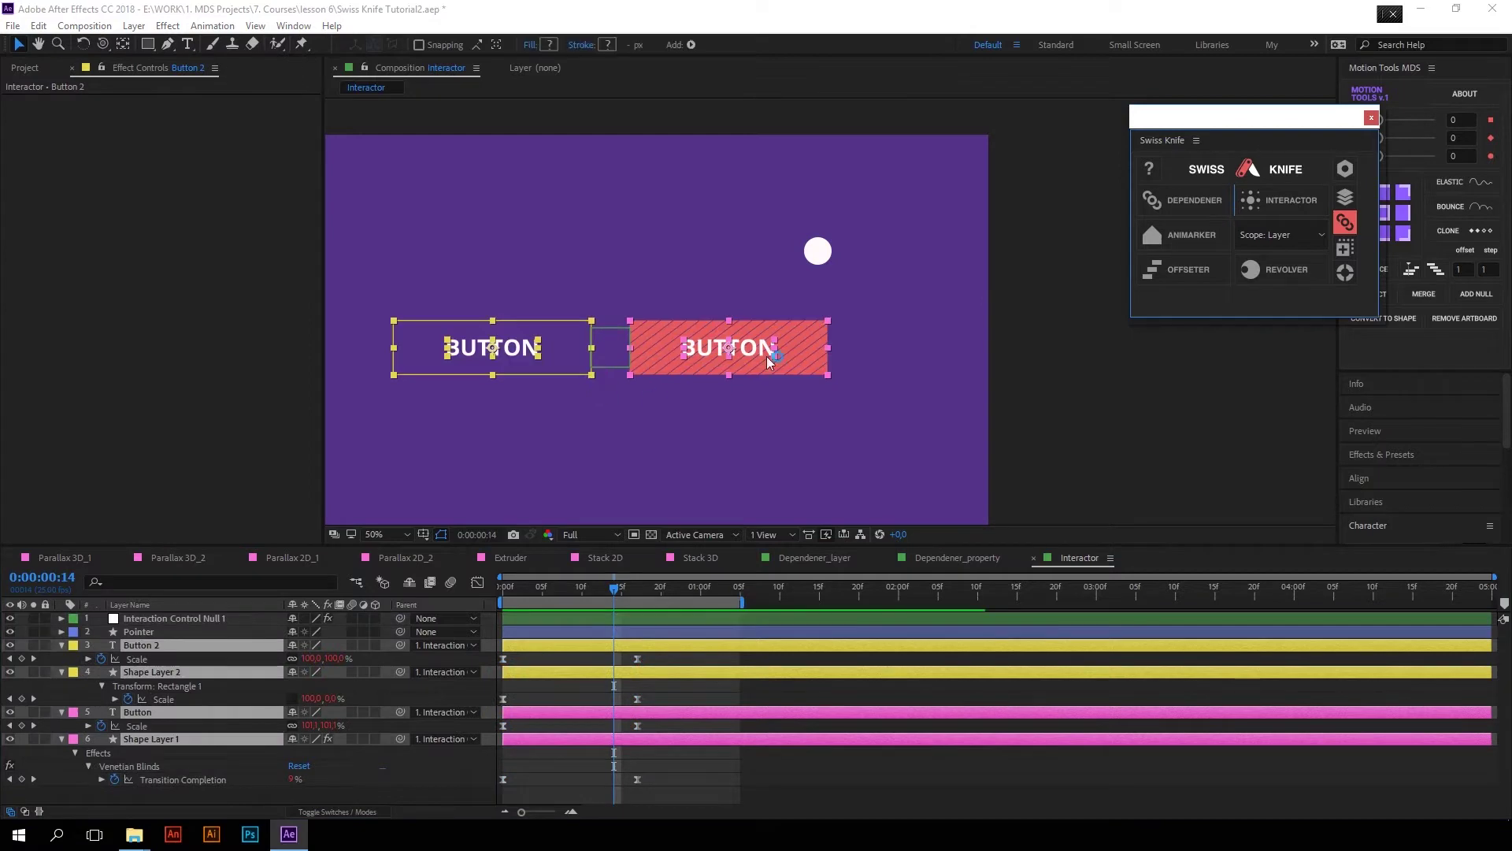
pyautogui.click(818, 251)
pyautogui.moveTo(801, 303)
pyautogui.mouseDown()
pyautogui.moveTo(787, 321)
pyautogui.moveTo(658, 189)
pyautogui.moveTo(533, 315)
pyautogui.moveTo(612, 234)
pyautogui.moveTo(811, 197)
pyautogui.moveTo(800, 341)
pyautogui.mouseUp()
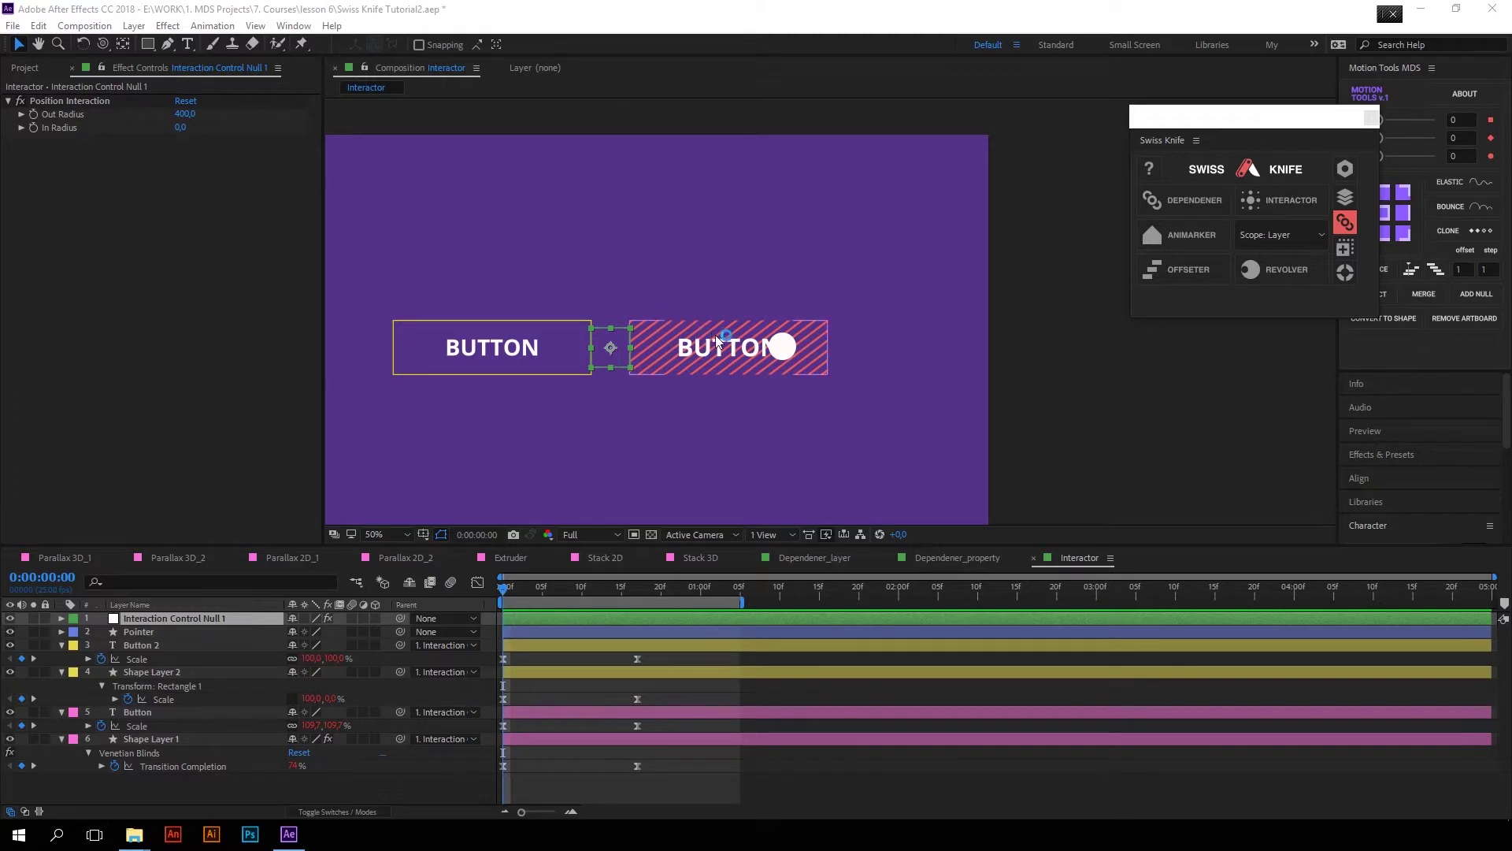
# Step: Set the Interaction Control Null's Out Radius to 200 and test it by moving the Pointer around the red button's upper edge
pyautogui.click(185, 114)
pyautogui.write('200')
pyautogui.press('Return')
pyautogui.moveTo(732, 351); pyautogui.dragTo(758, 321)
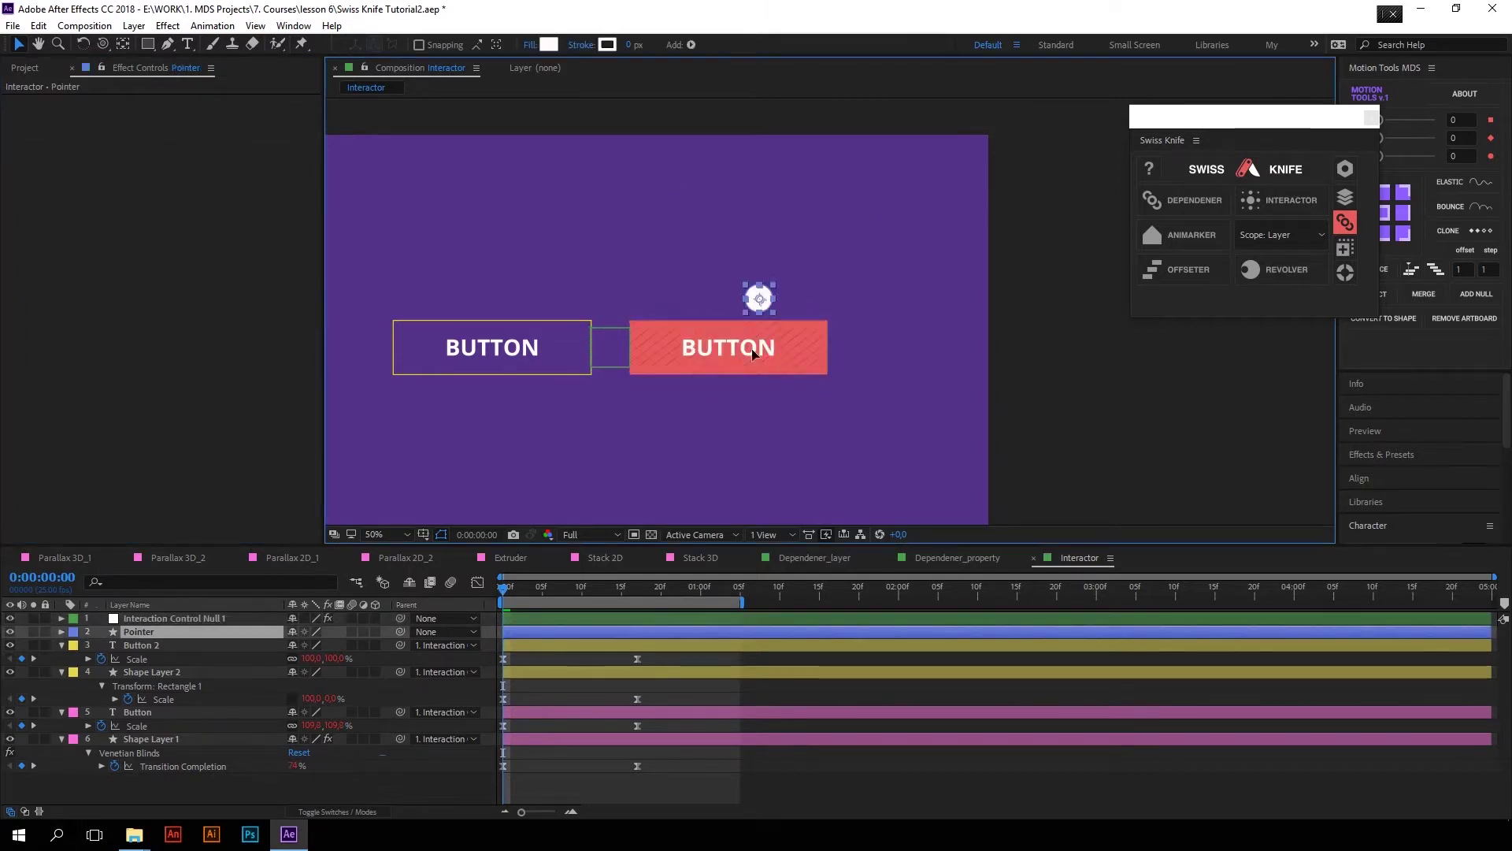
pyautogui.click(181, 619)
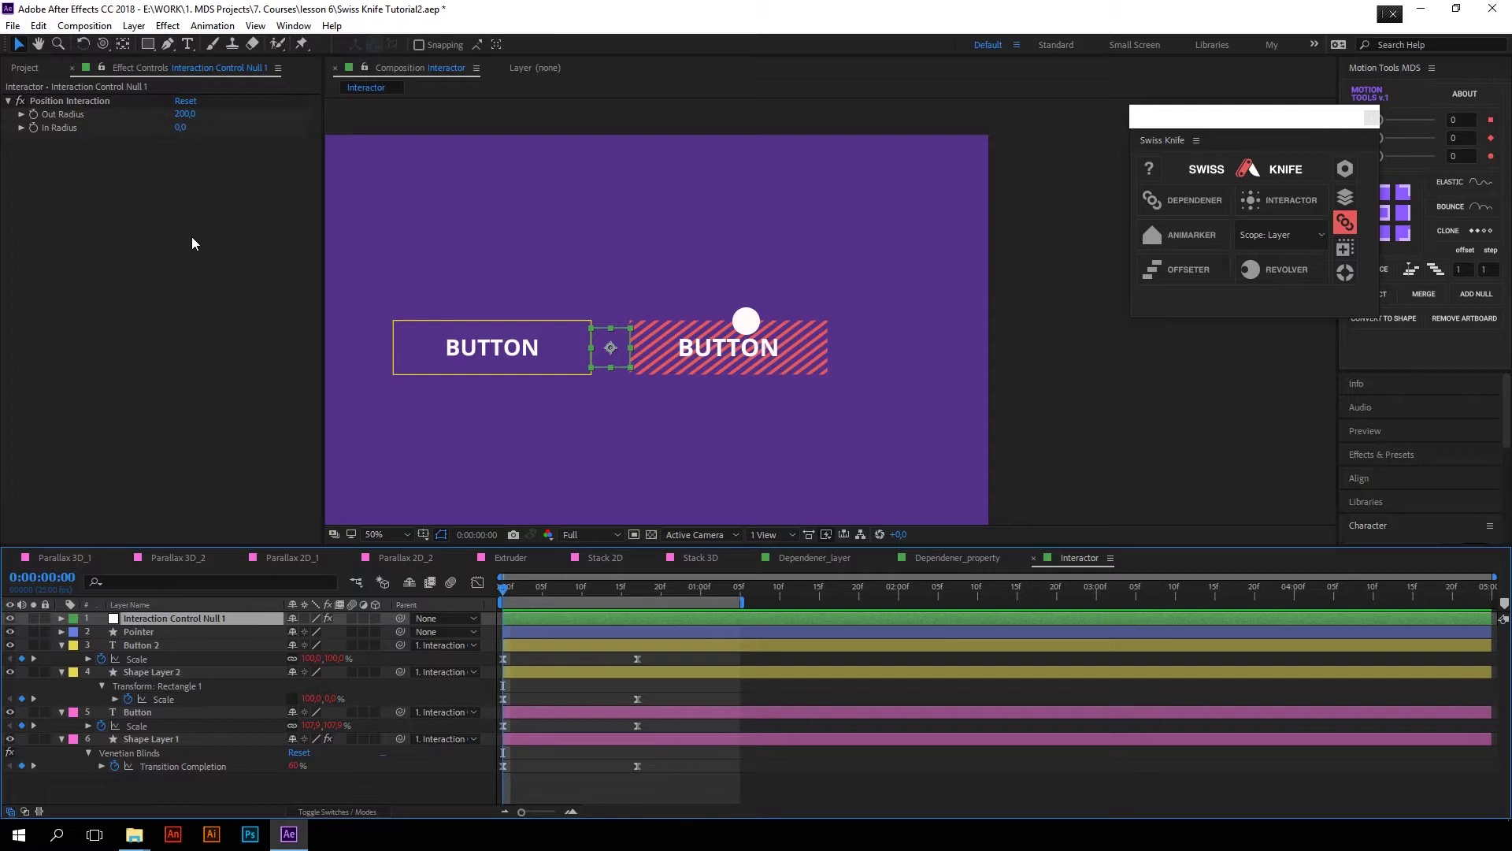
# Step: Undo the radius change, the Pointer move and the single-null Interactor setup
pyautogui.hotkey('ctrl', 'z')
pyautogui.hotkey('ctrl', 'z')
pyautogui.hotkey('ctrl', 'z')
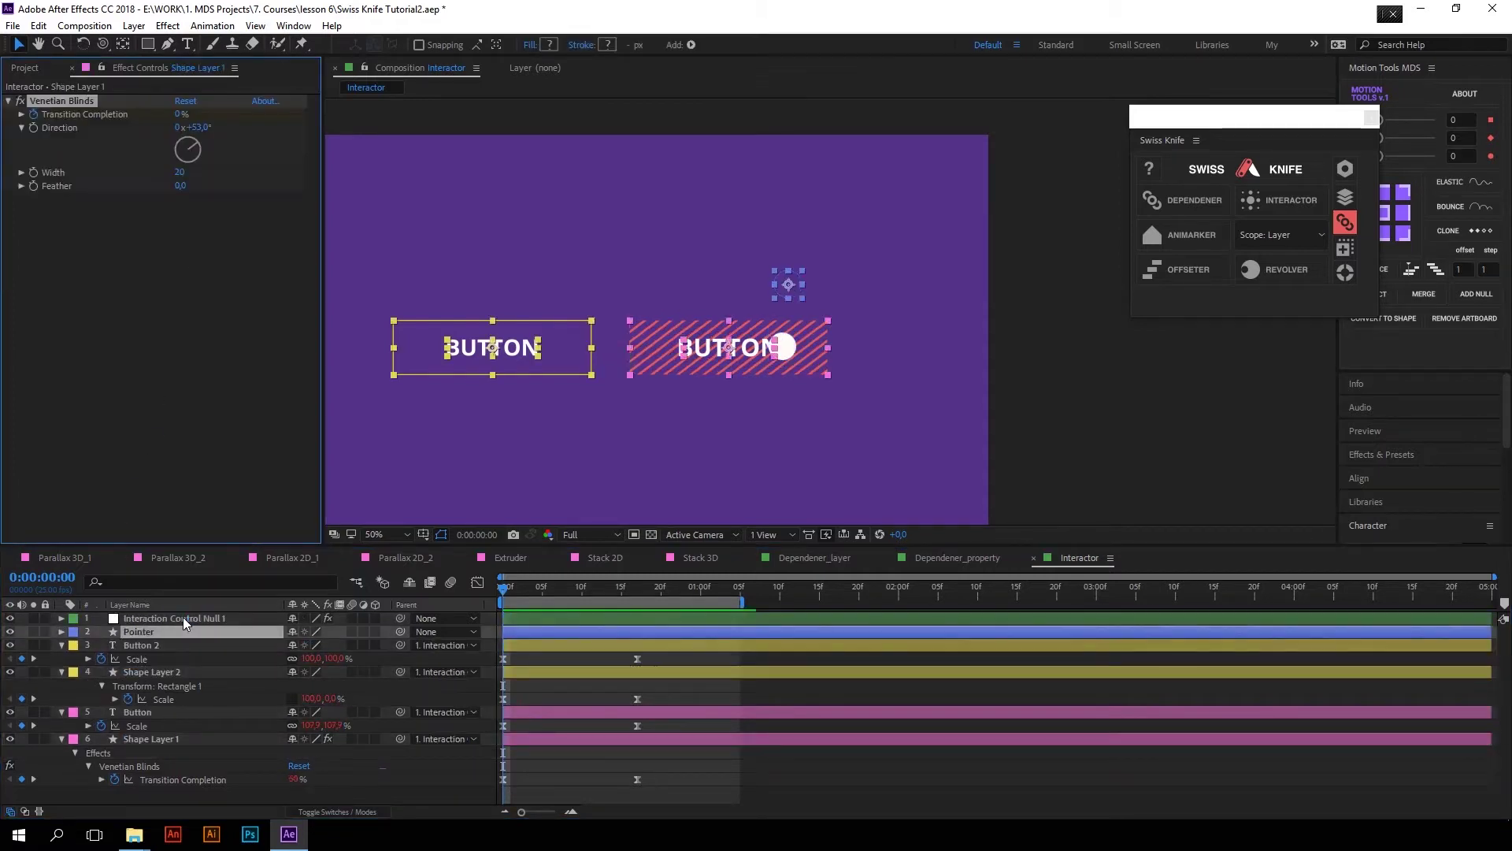
pyautogui.hotkey('ctrl', 'z')
# Step: Apply Interactor with separate controllers on each layer to all keyframes of both buttons, using the Pointer as the main layer
pyautogui.moveTo(724, 795); pyautogui.dragTo(488, 641)
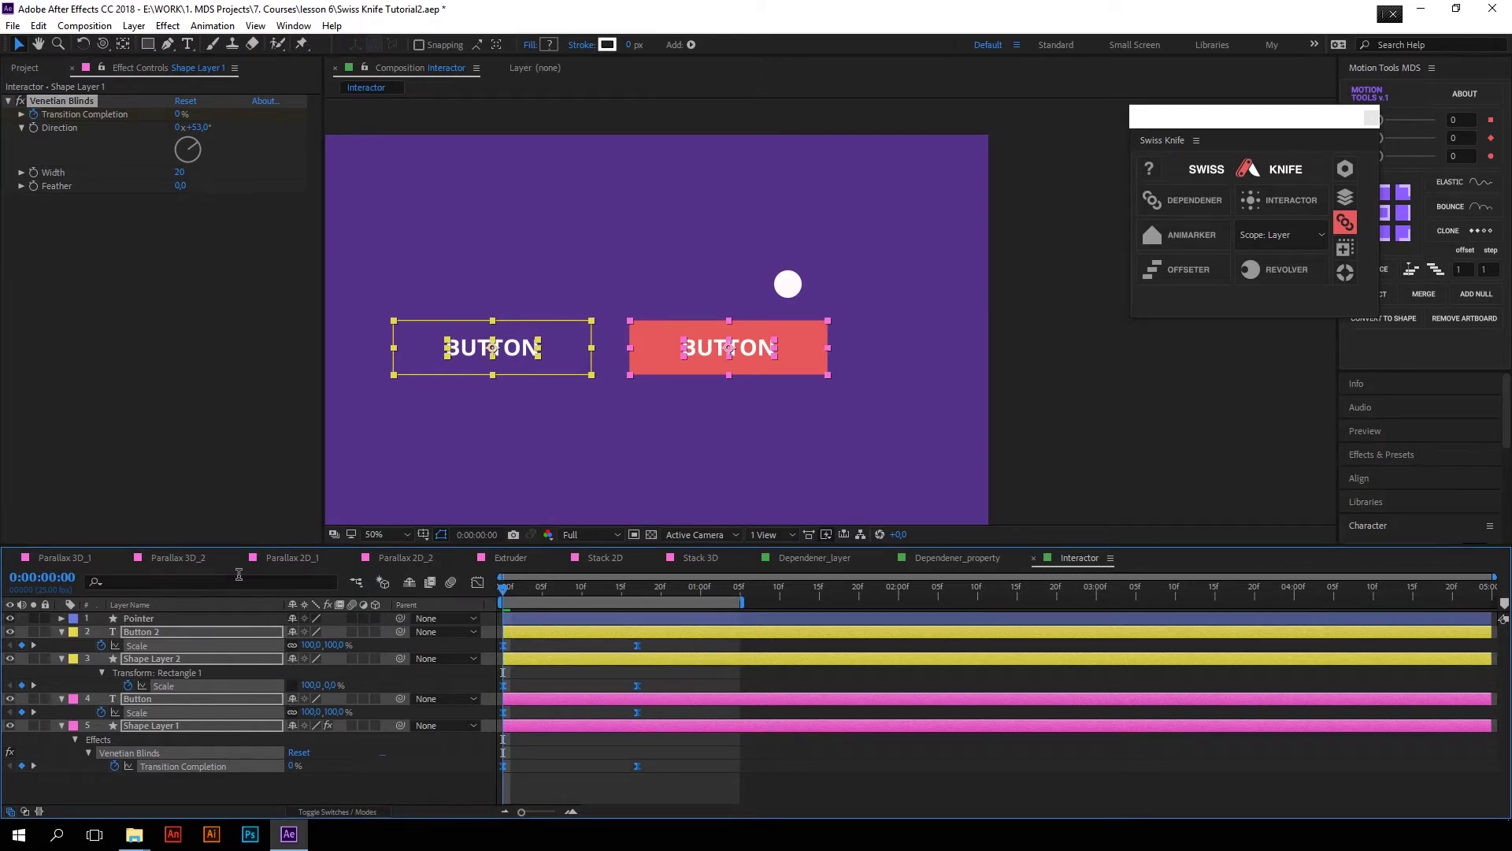
pyautogui.click(159, 622)
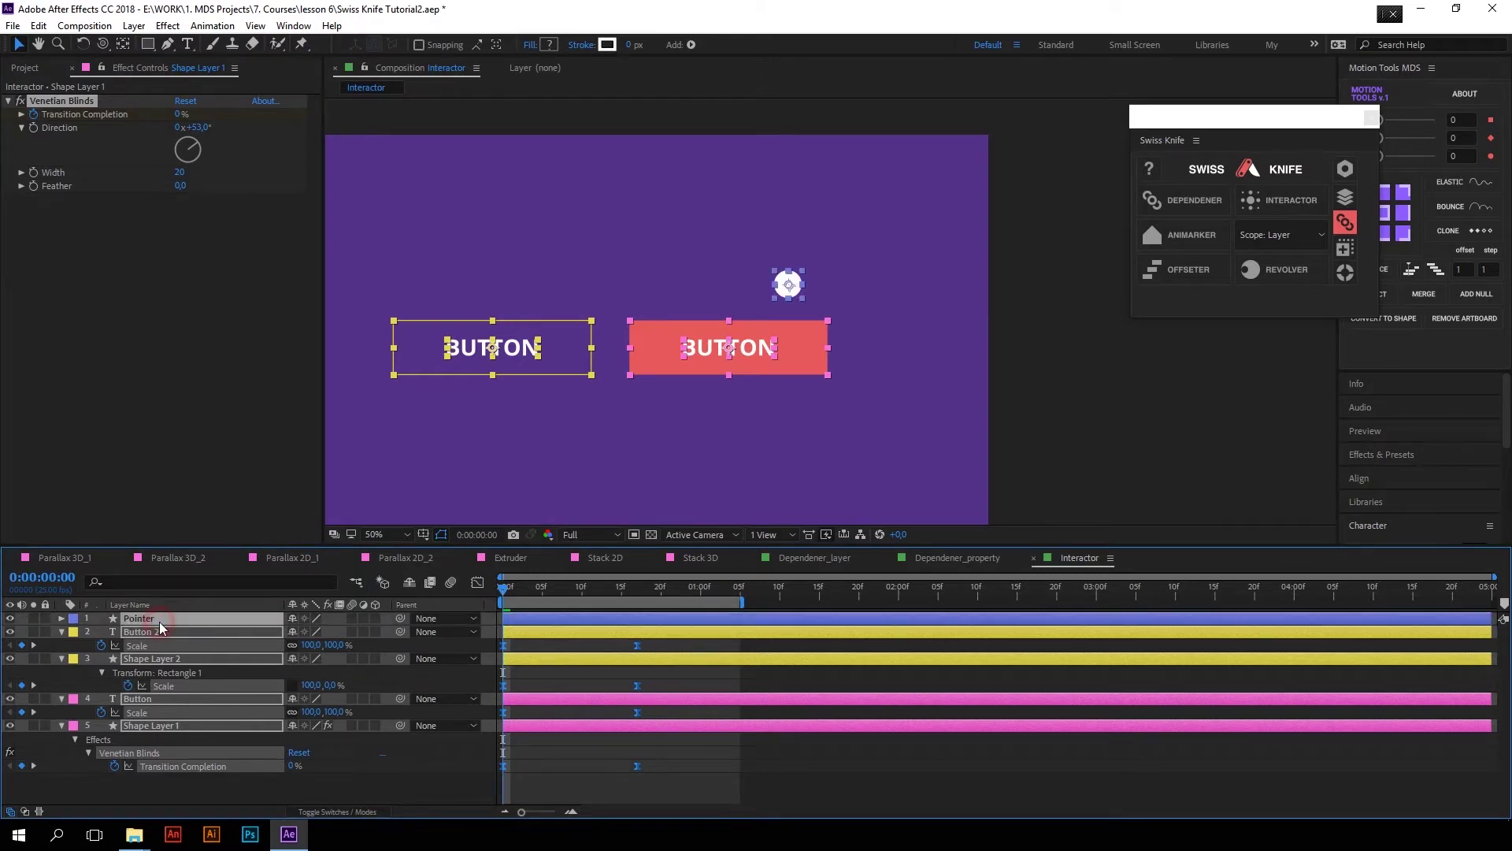
pyautogui.click(1301, 210)
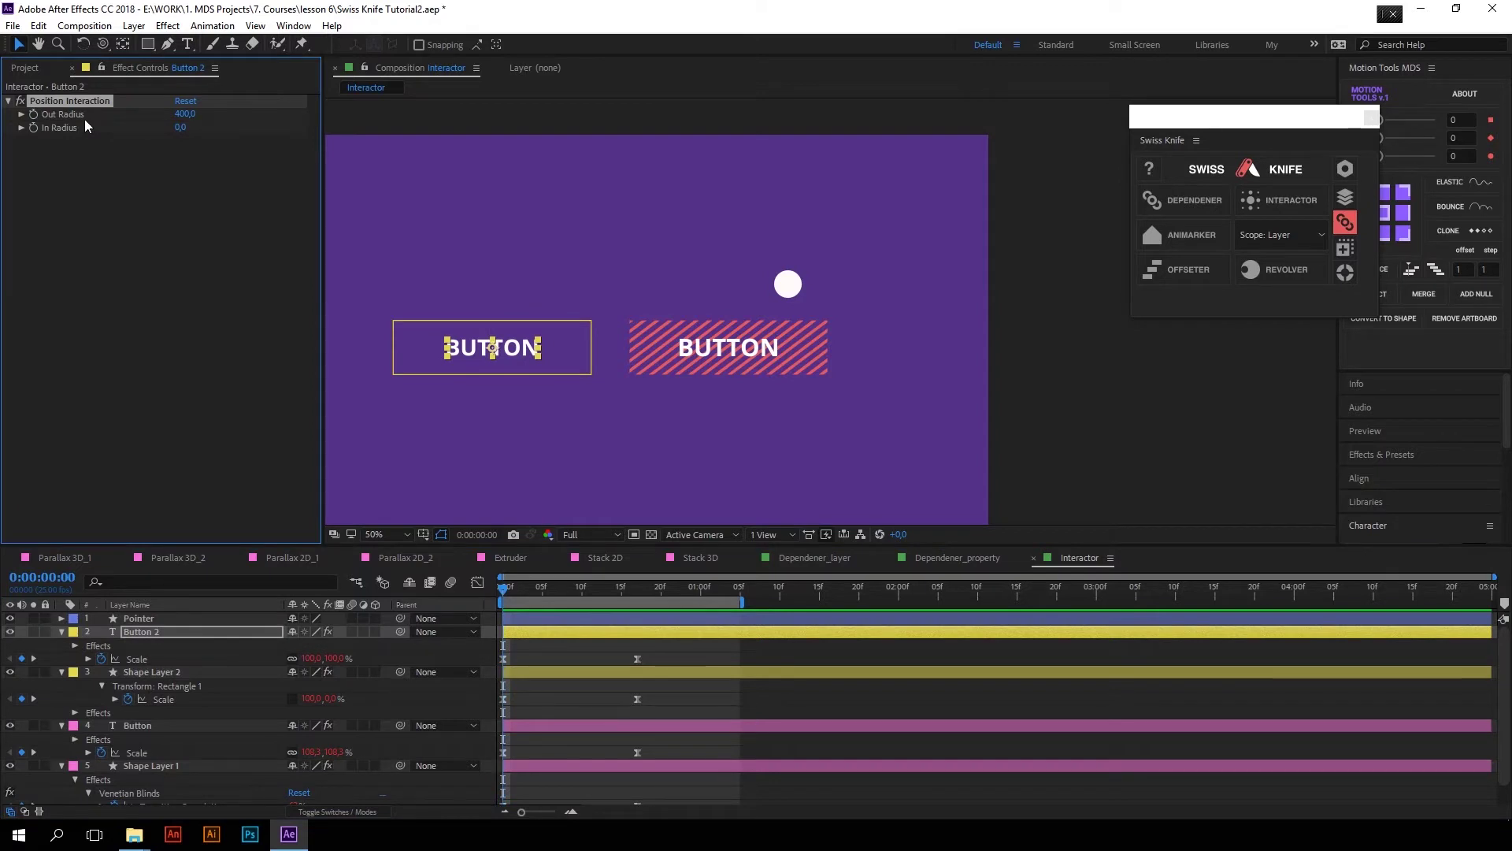
# Step: Set the Position Interaction Out Radius on Button 2 to 100 and move the Pointer onto the yellow-outlined button
pyautogui.click(152, 672)
pyautogui.click(152, 635)
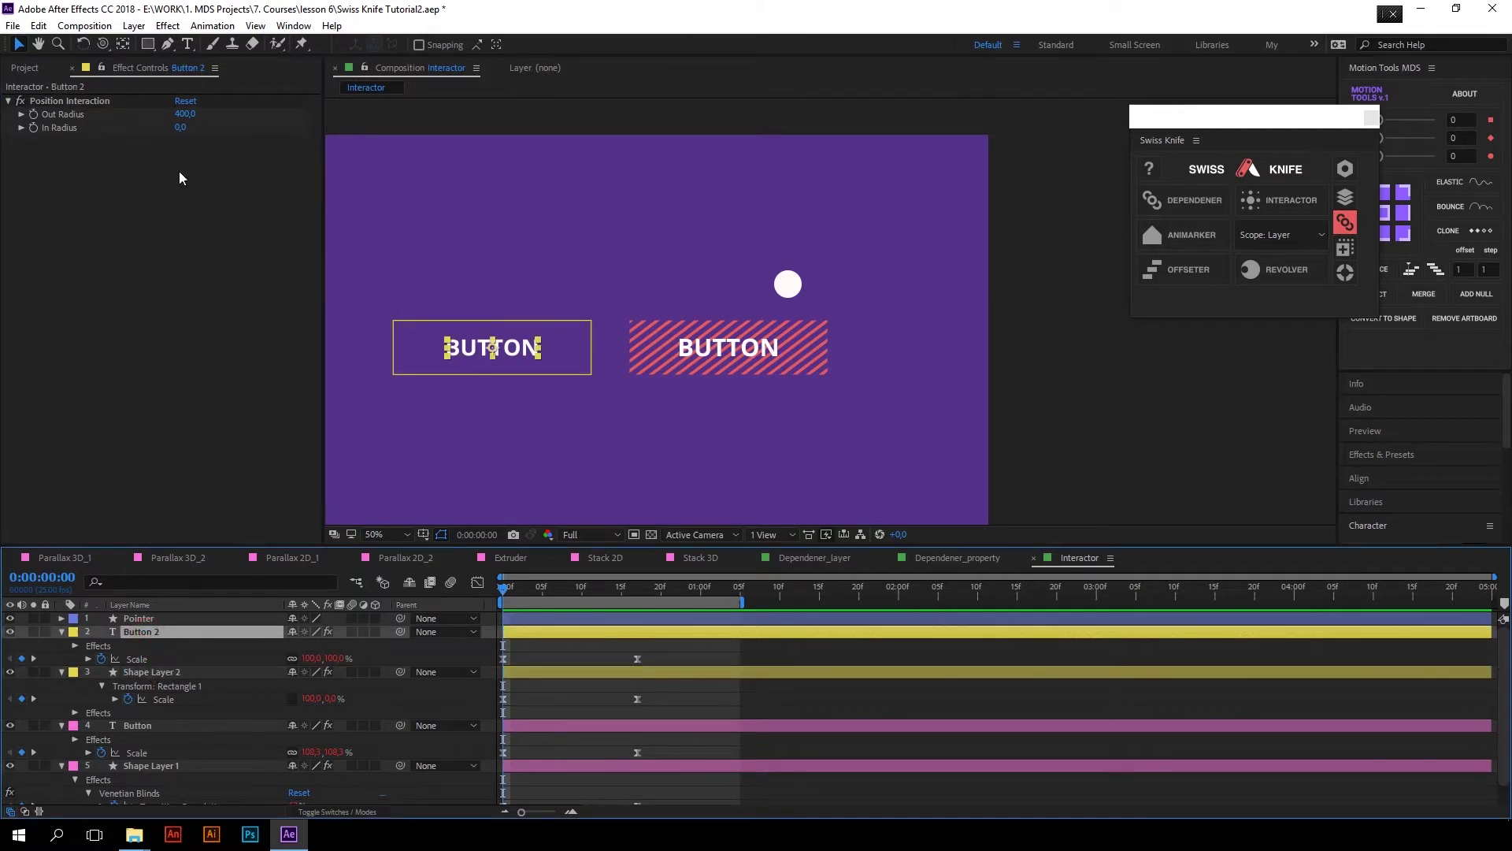
pyautogui.click(188, 114)
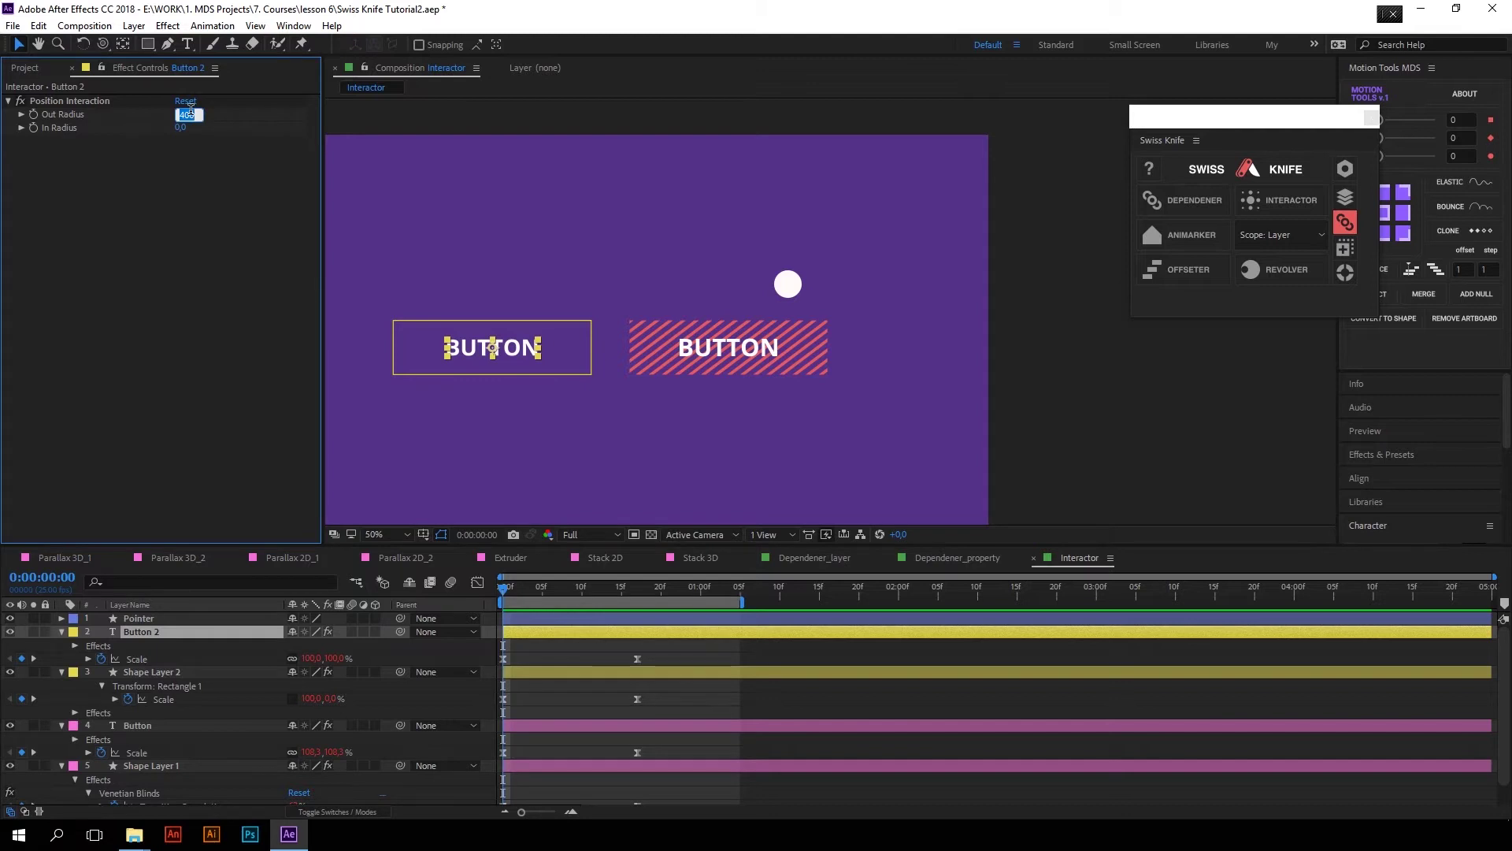
pyautogui.write('12')
pyautogui.write('00')
pyautogui.press('Return')
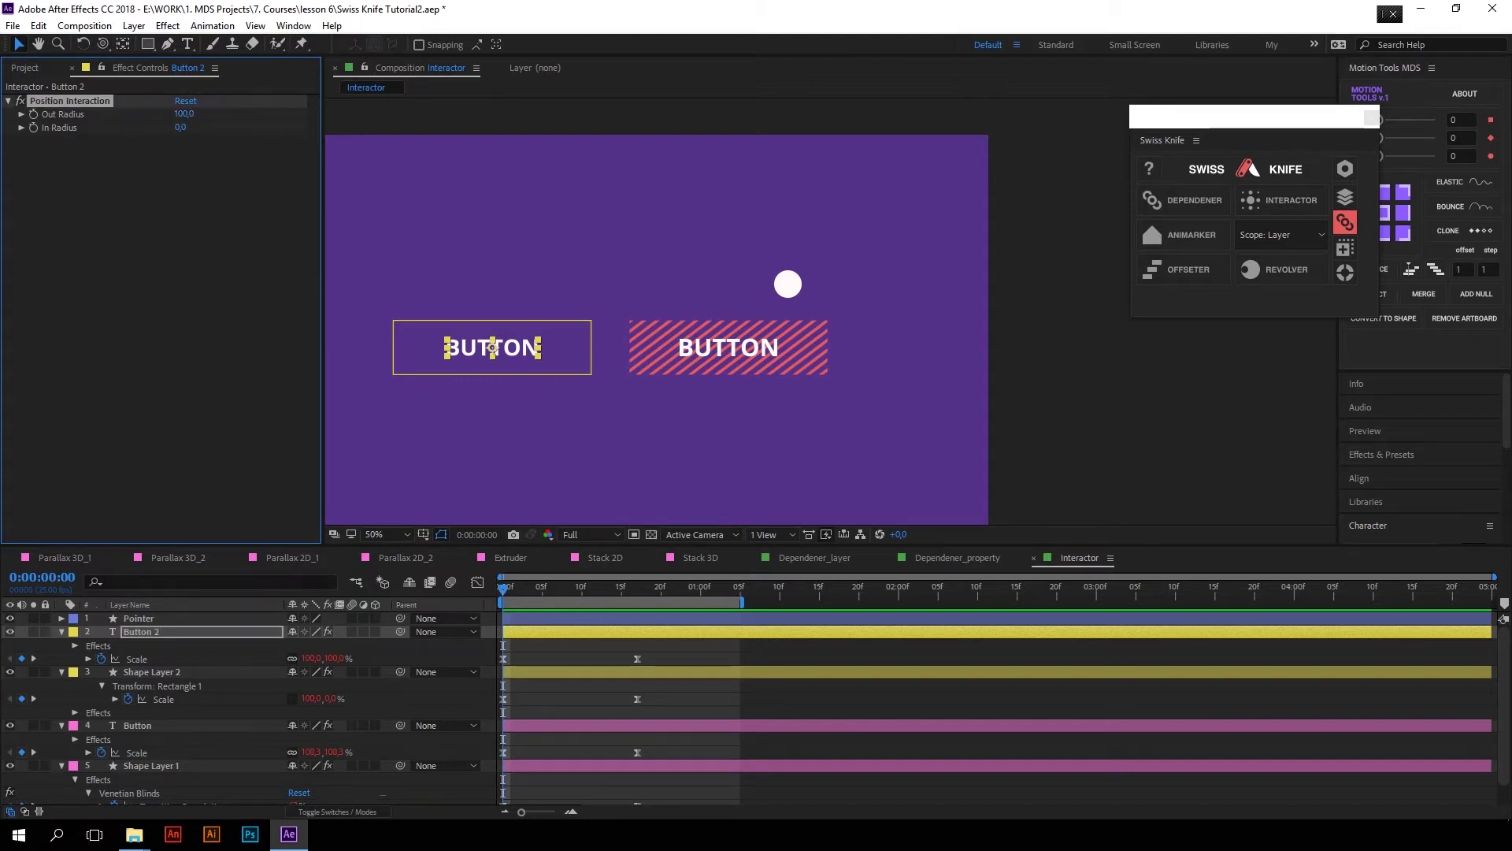
pyautogui.click(776, 275)
pyautogui.moveTo(779, 280); pyautogui.dragTo(496, 356)
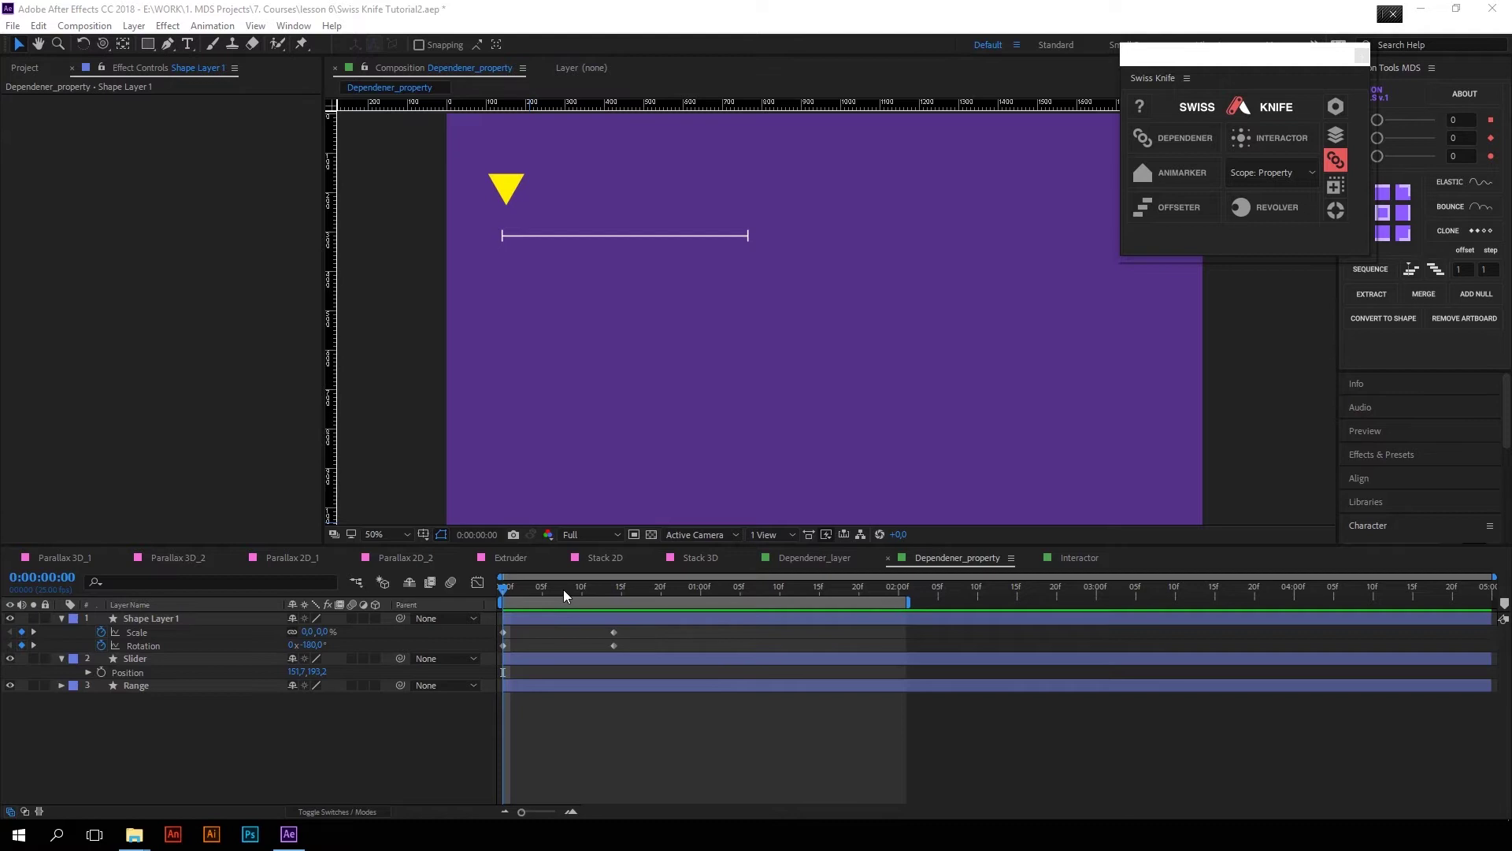
# Step: Preview the star's scale and rotation animation in the Dependener_property composition
pyautogui.press('space')
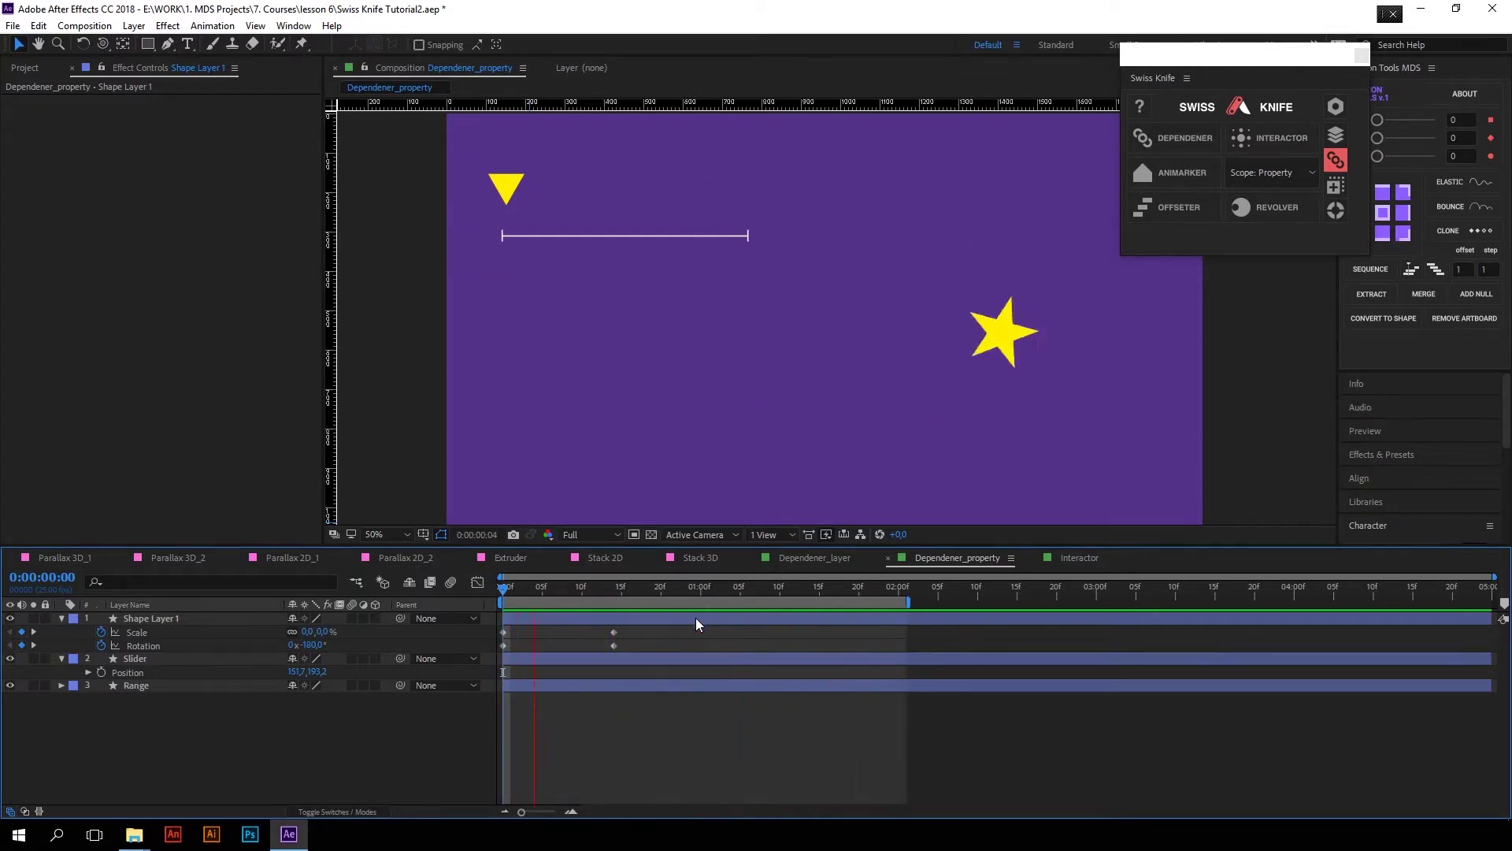
pyautogui.click(702, 588)
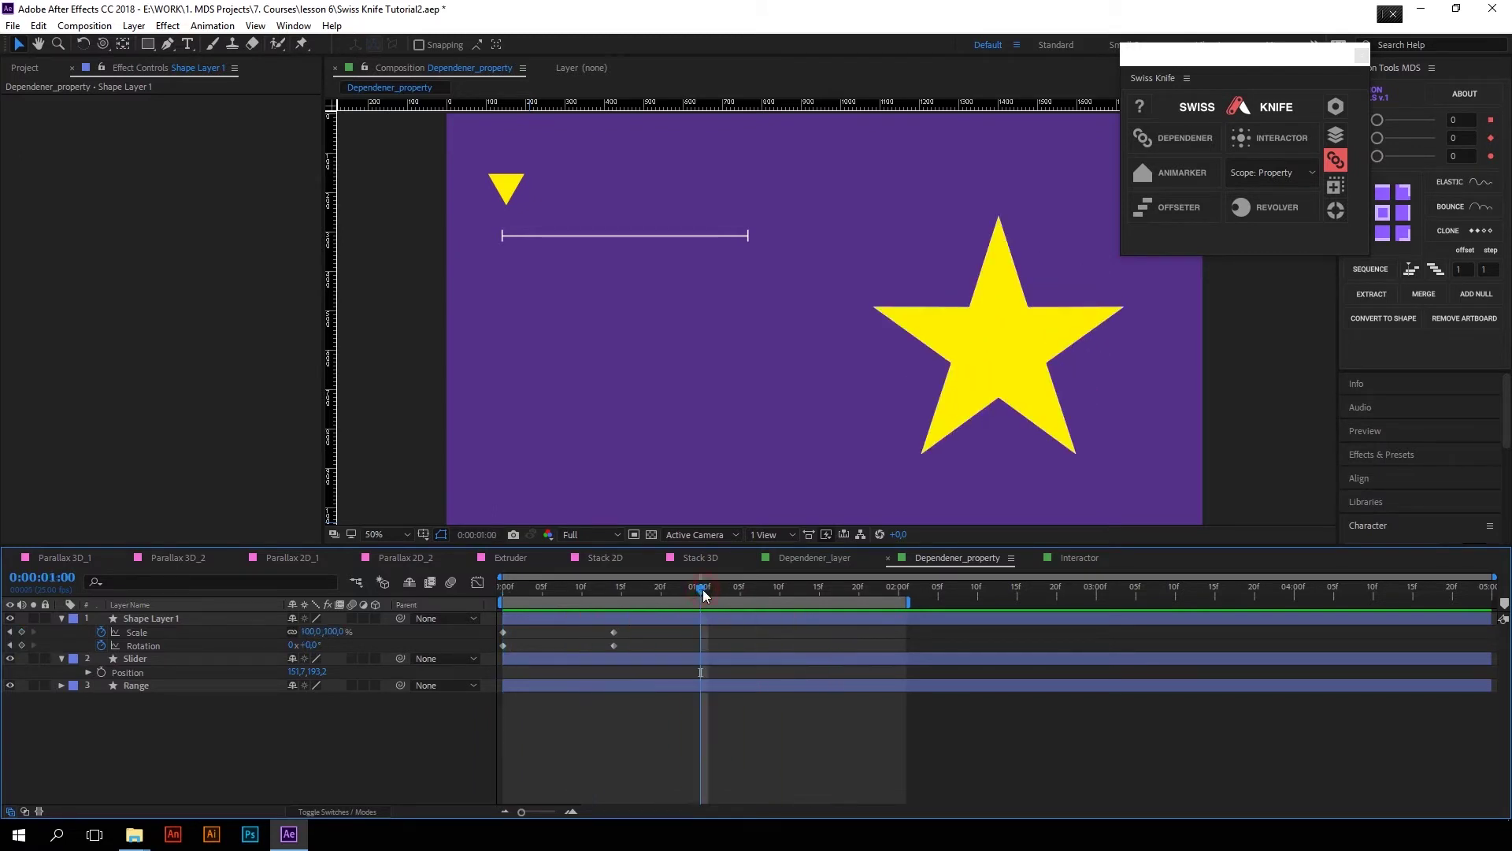
# Step: Animate the Slider's Position with a keyframe at frame 0 and another with the Slider moved to the range line's far end
pyautogui.click(579, 662)
pyautogui.moveTo(532, 588); pyautogui.dragTo(472, 588)
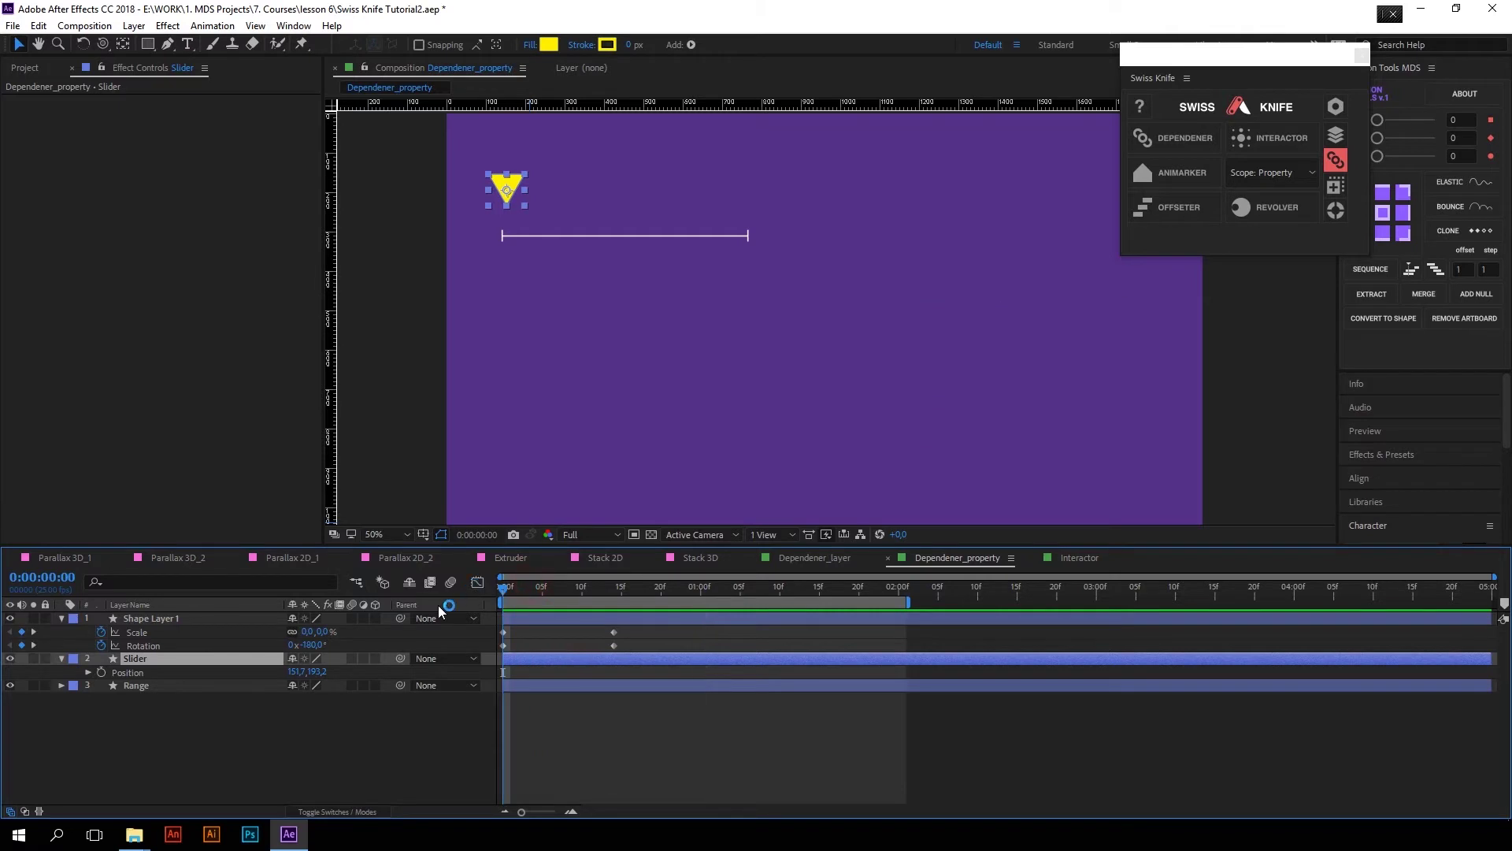
pyautogui.click(101, 672)
pyautogui.press('space')
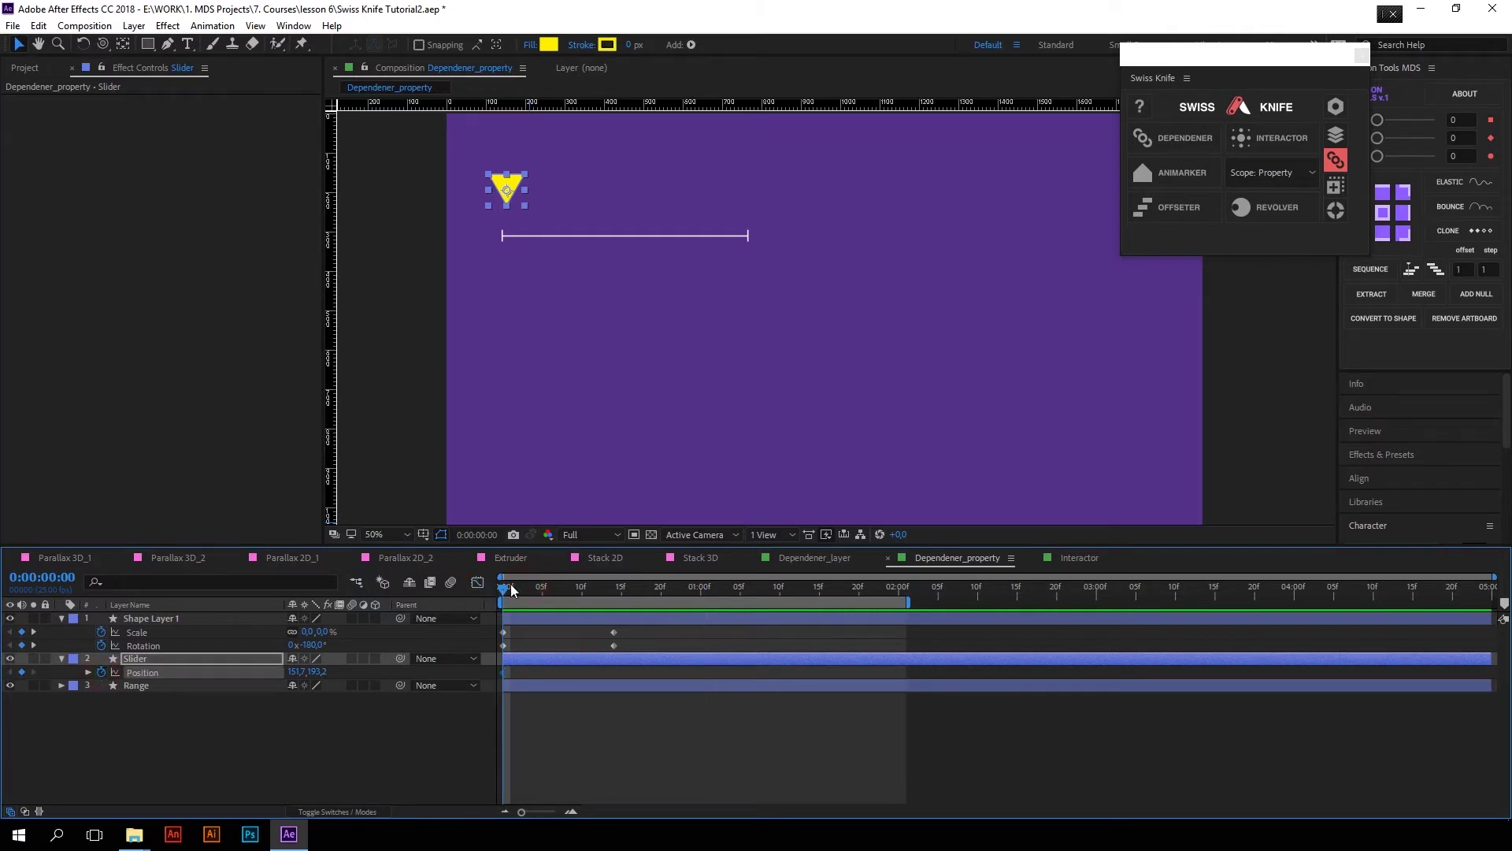
pyautogui.moveTo(516, 188); pyautogui.dragTo(756, 187)
pyautogui.moveTo(684, 595); pyautogui.dragTo(654, 599)
# Step: Link Shape Layer 1's Scale and Rotation keyframes to the Slider's two Position keyframes using Dependener with a control null
pyautogui.click(696, 669)
pyautogui.moveTo(683, 675); pyautogui.dragTo(493, 679)
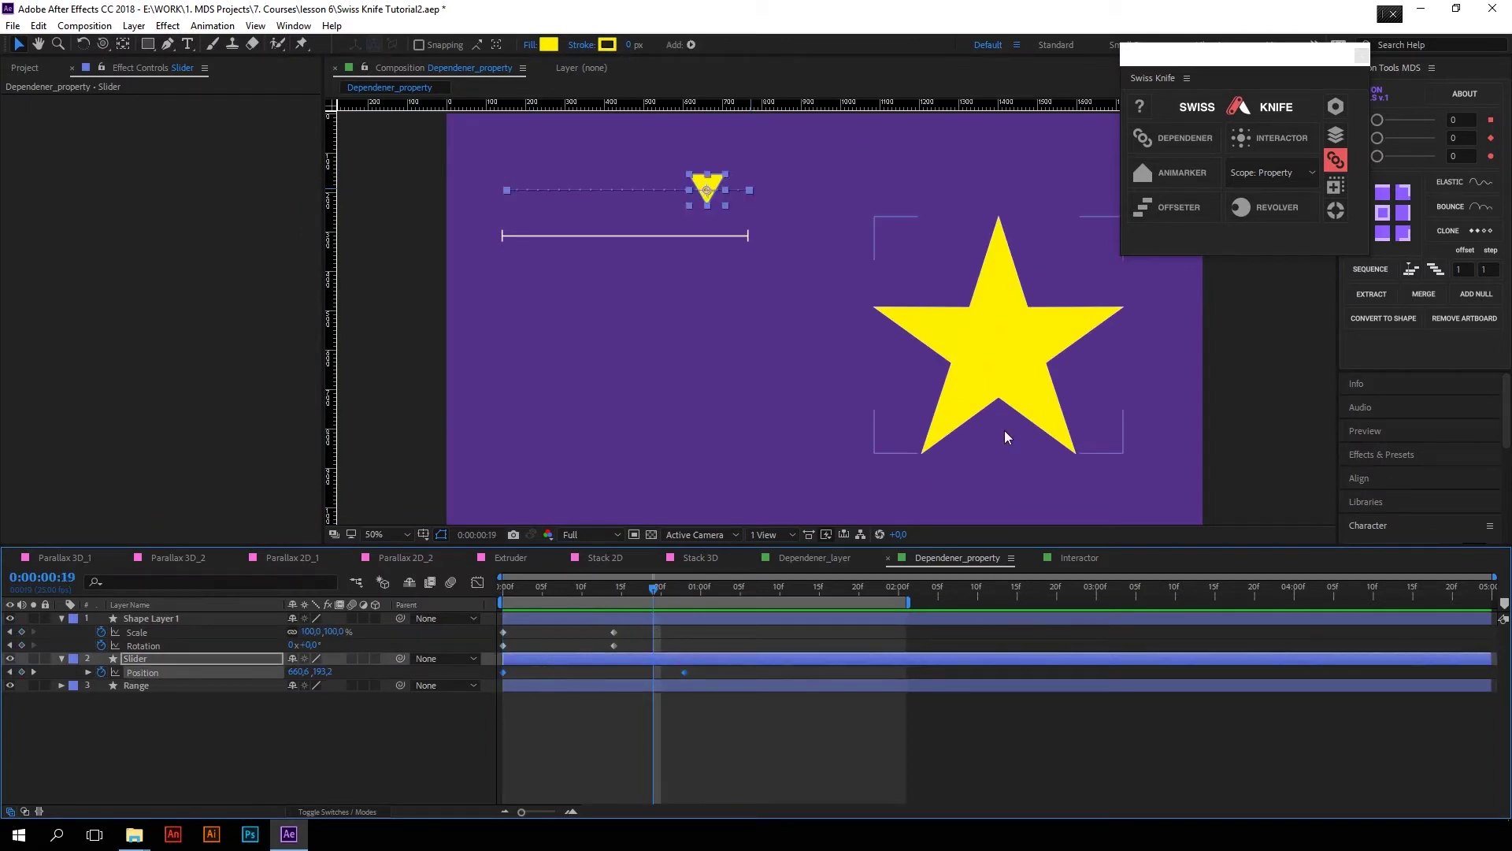
pyautogui.click(1169, 144)
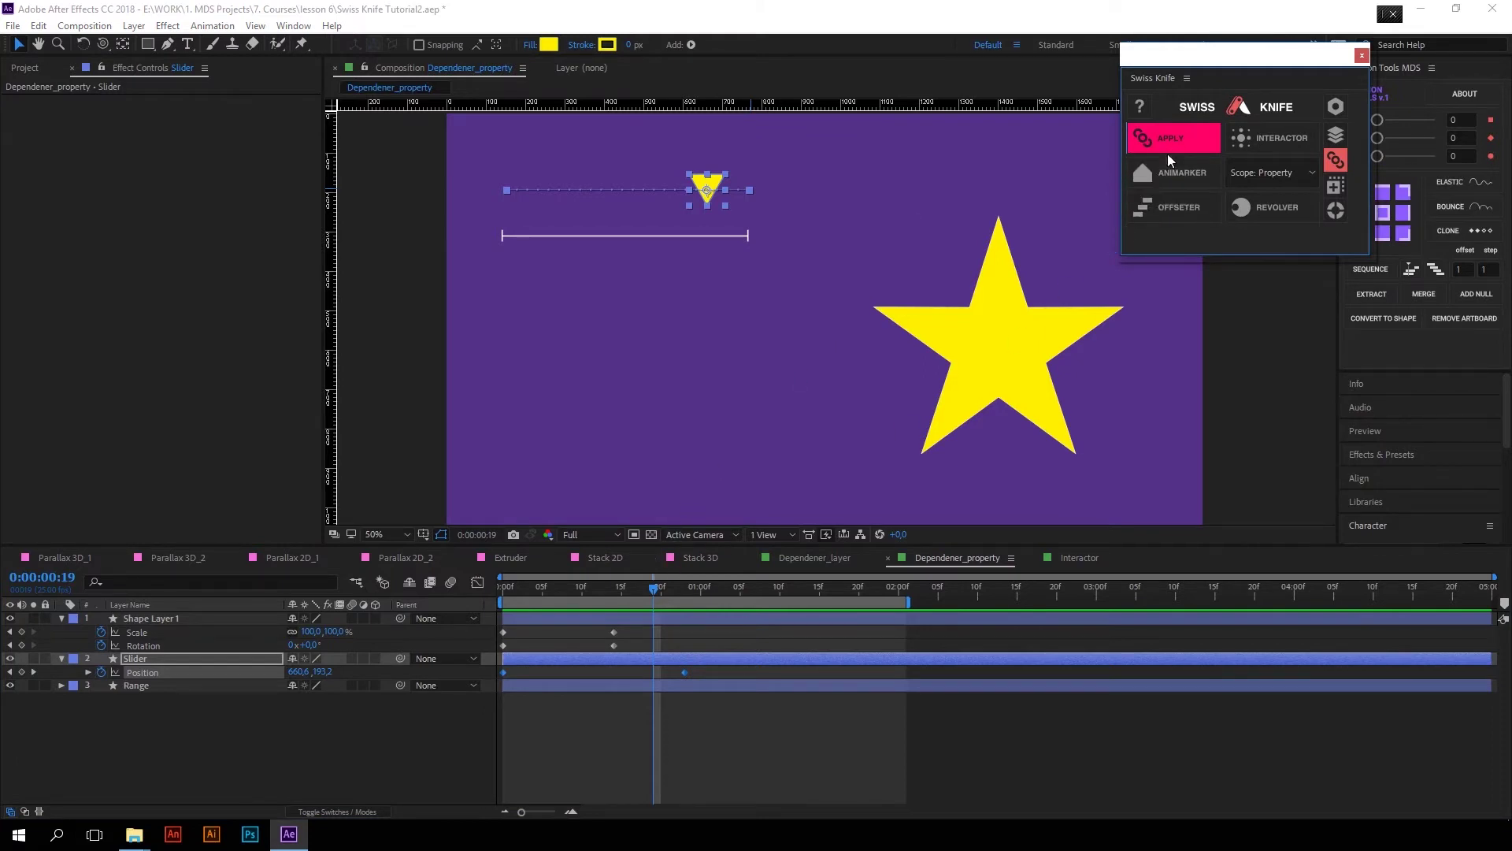
pyautogui.click(1179, 151)
pyautogui.moveTo(644, 637); pyautogui.dragTo(489, 652)
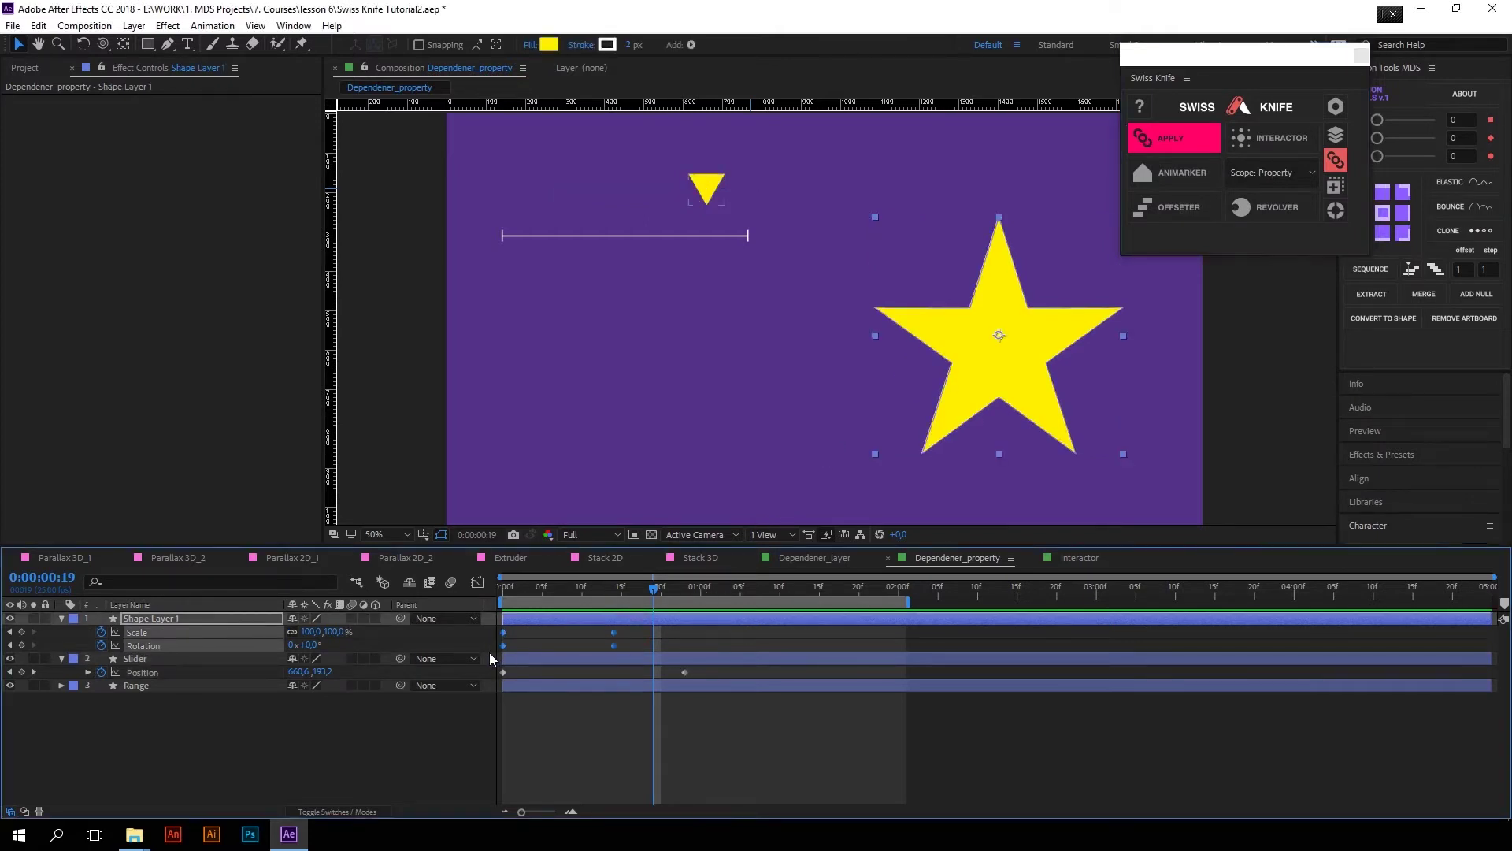
pyautogui.click(1182, 144)
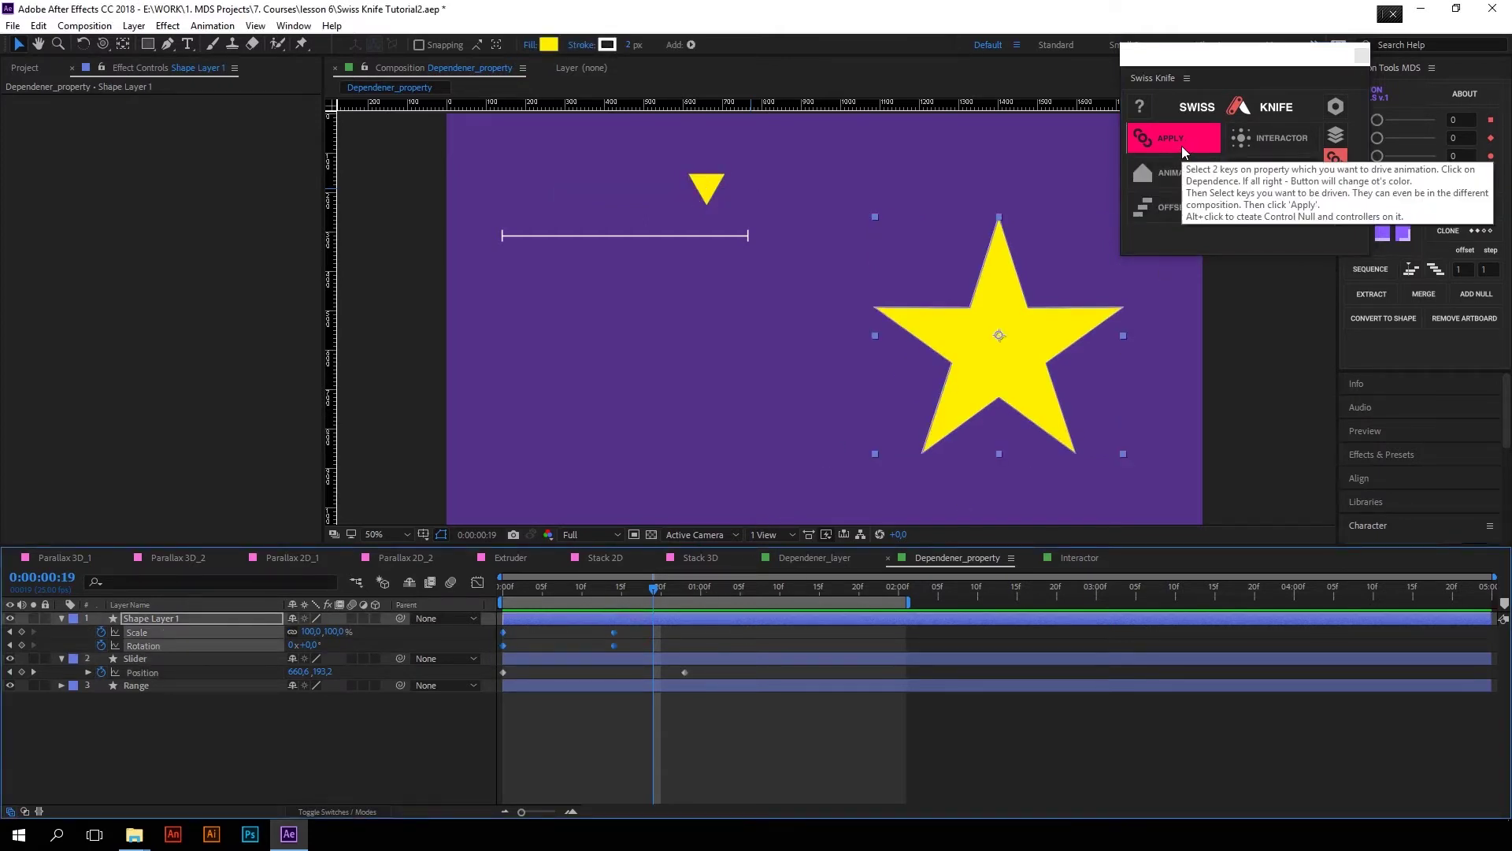
# Step: Remove the Slider's Position keyframes and move the Slider to the range's far end at about x 773, y 193
pyautogui.moveTo(653, 589); pyautogui.dragTo(584, 543)
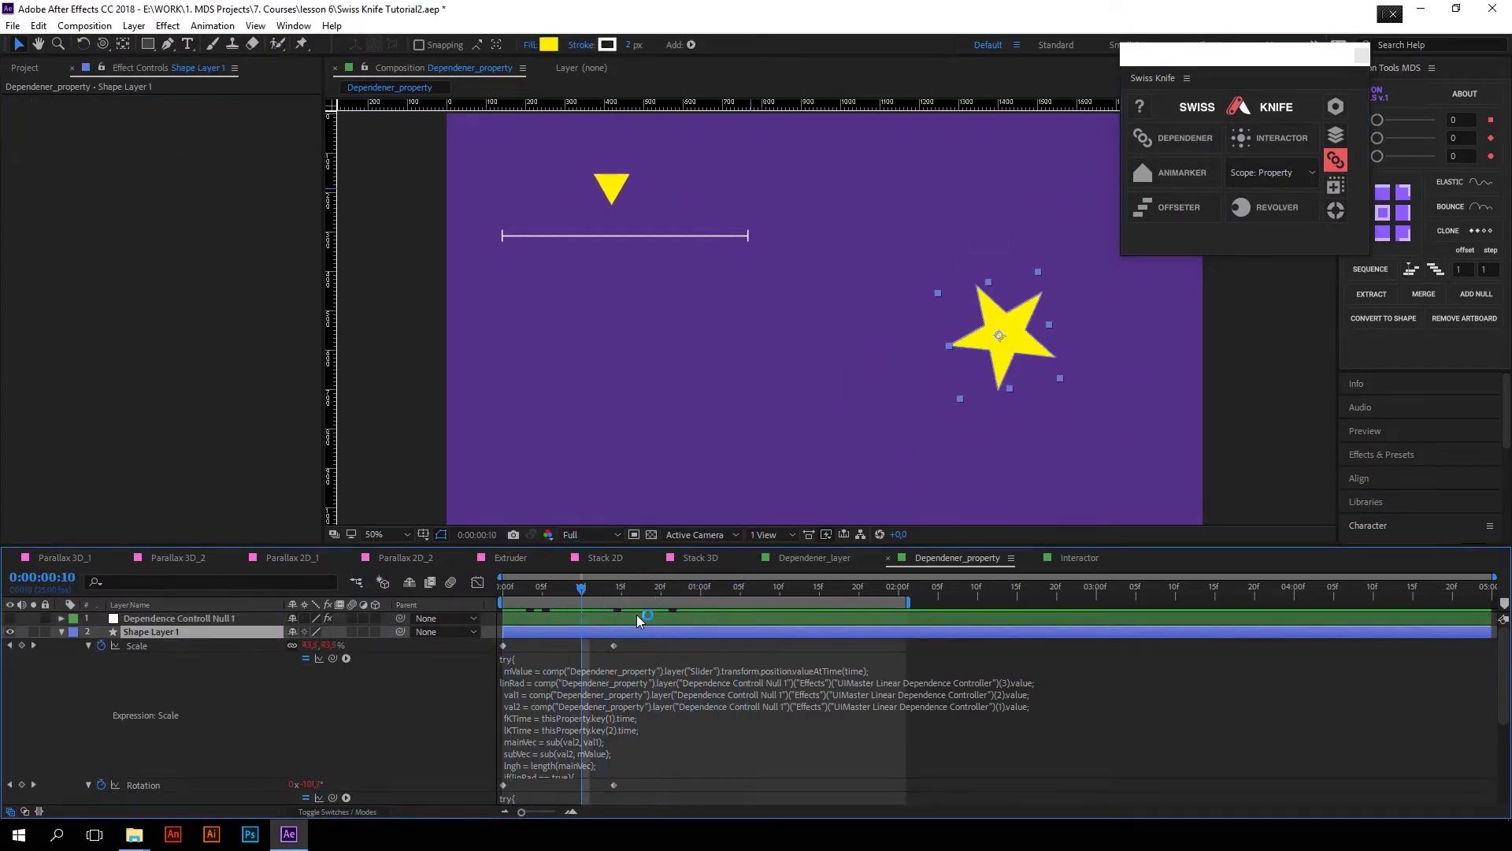
pyautogui.scroll(-3, 626, 624)
pyautogui.scroll(-1, 628, 631)
pyautogui.click(683, 774)
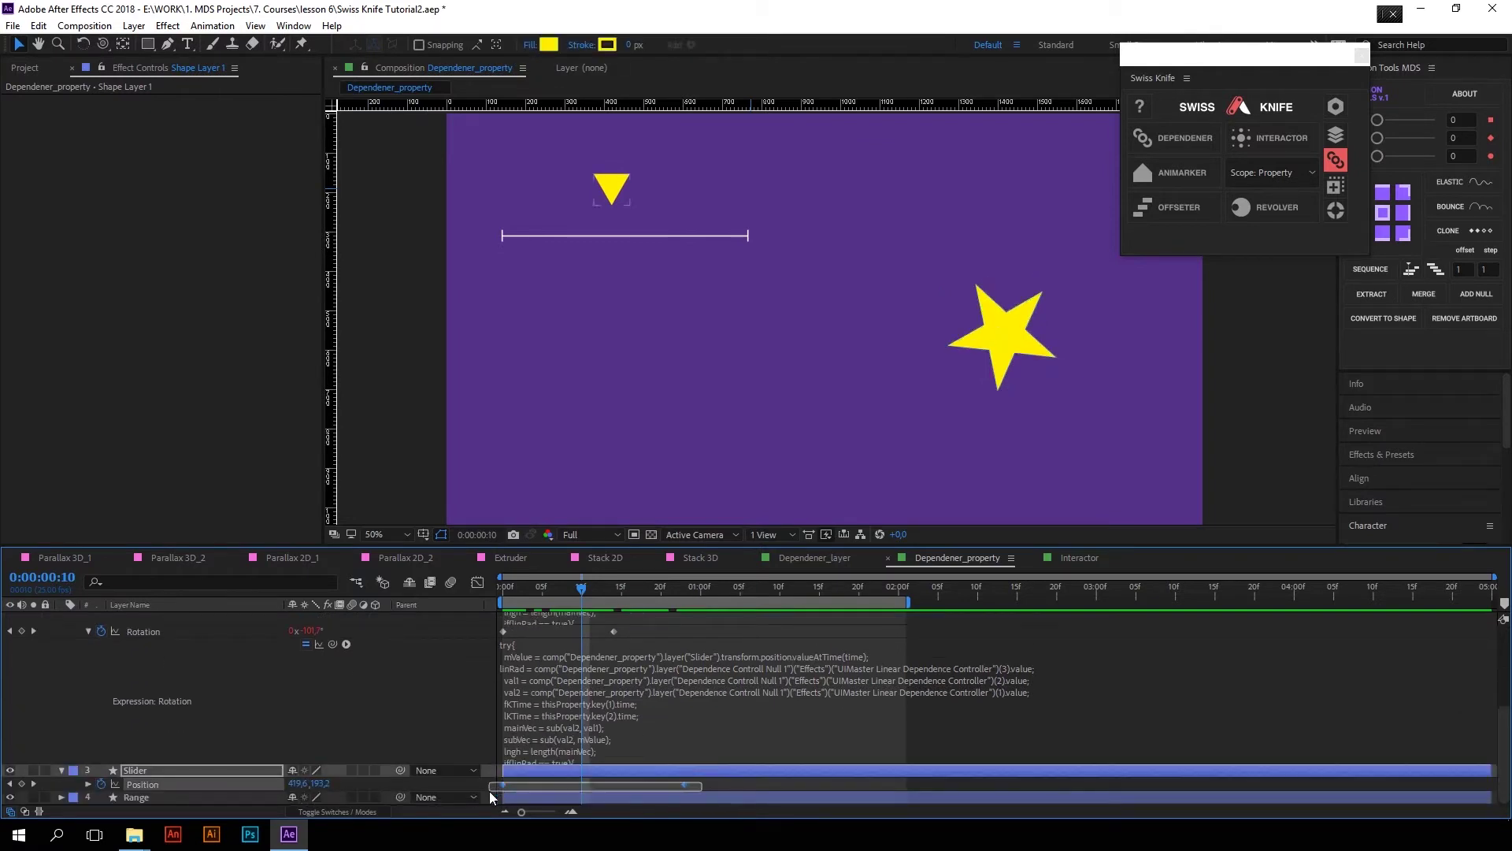
pyautogui.moveTo(623, 186); pyautogui.dragTo(766, 206)
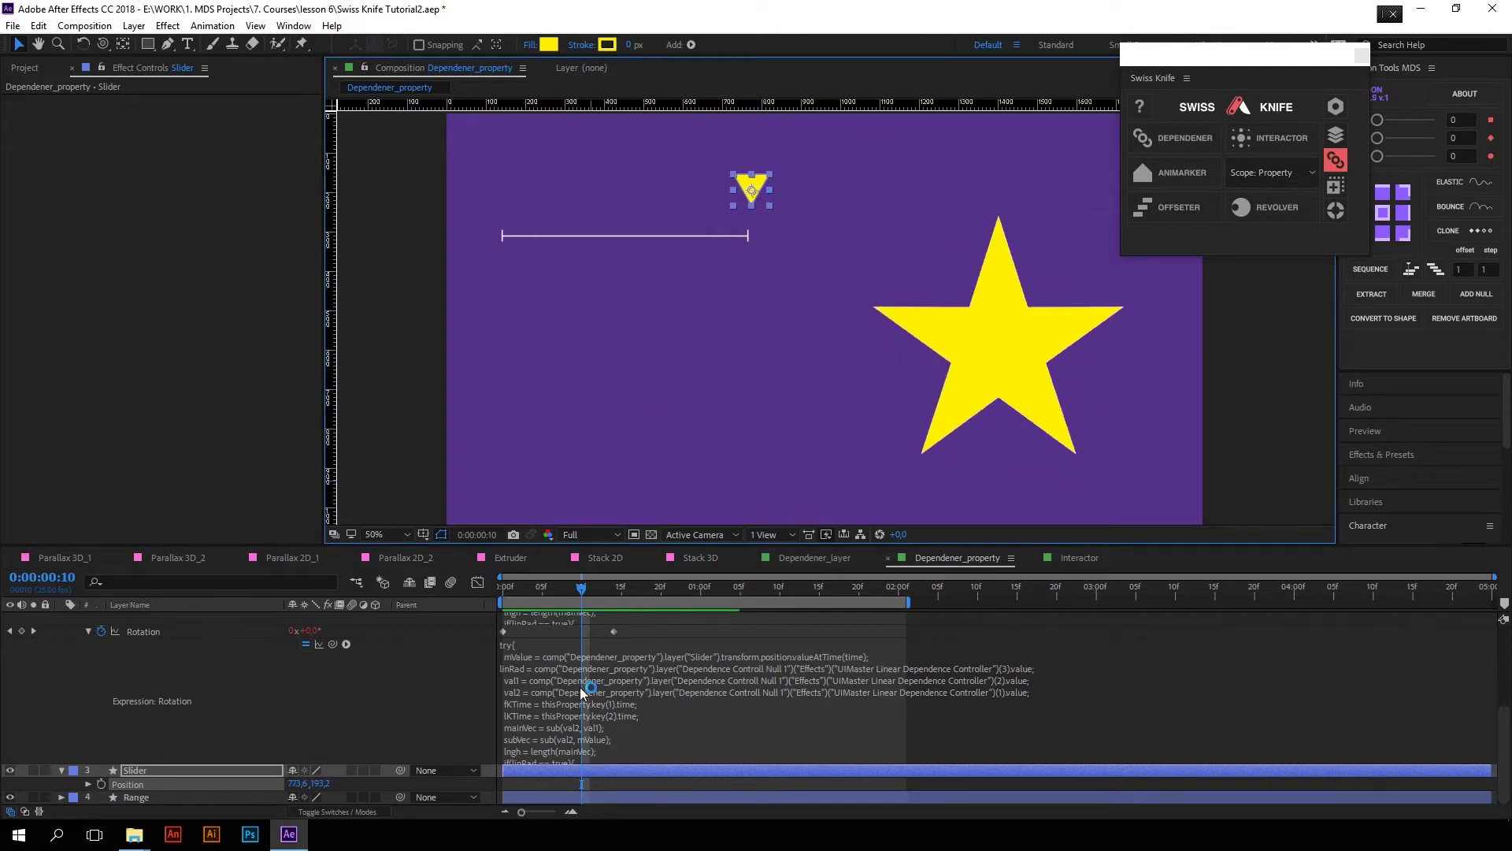
# Step: Try moving the Upper Limit point of Dependence Controll Null 1 past the Slider to about 952, 201, and undo the move
pyautogui.scroll(4, 592, 660)
pyautogui.click(583, 616)
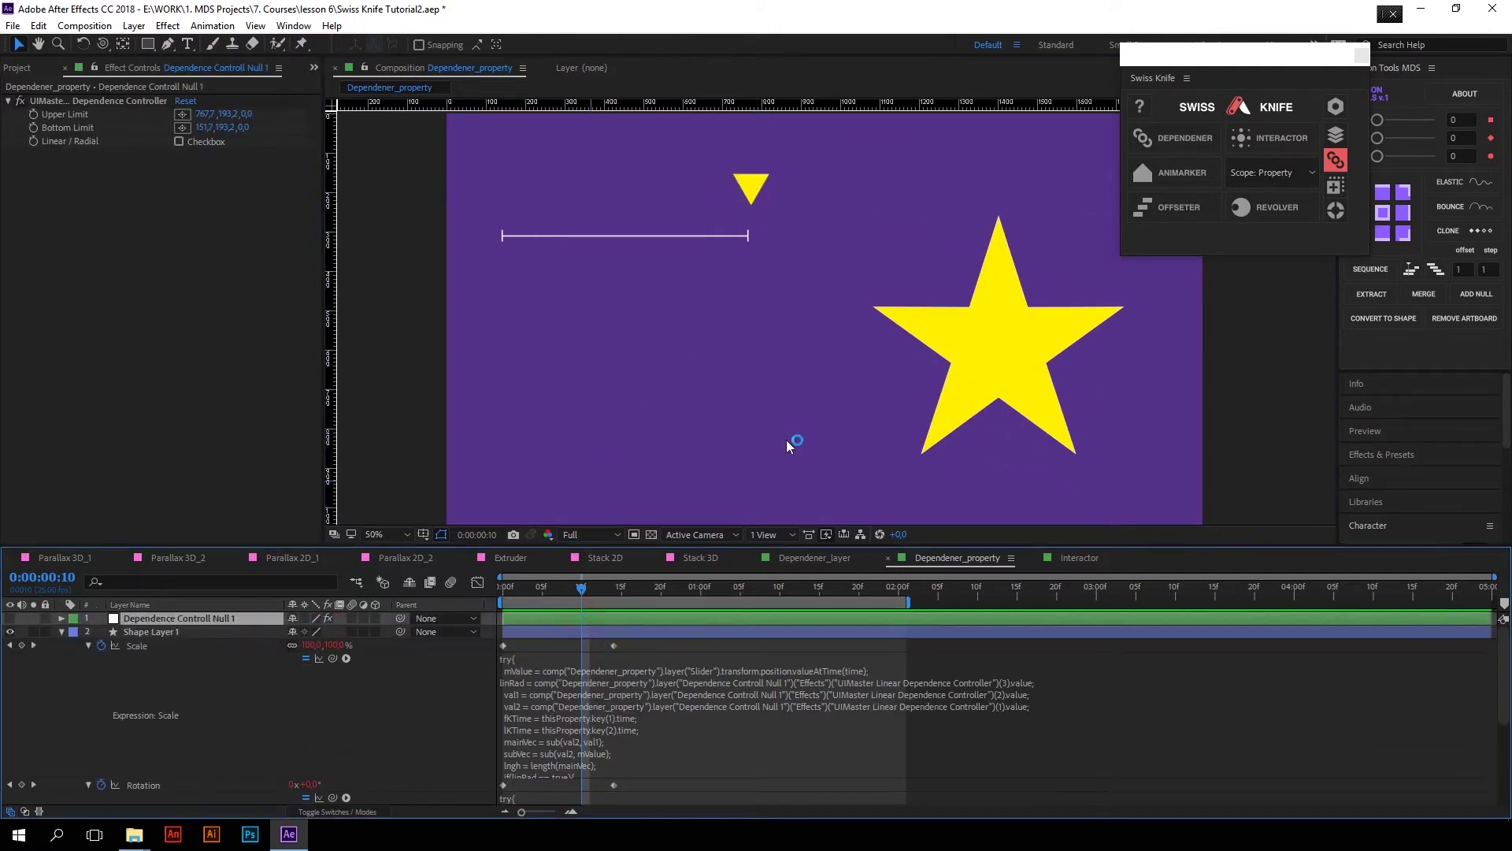
pyautogui.click(118, 102)
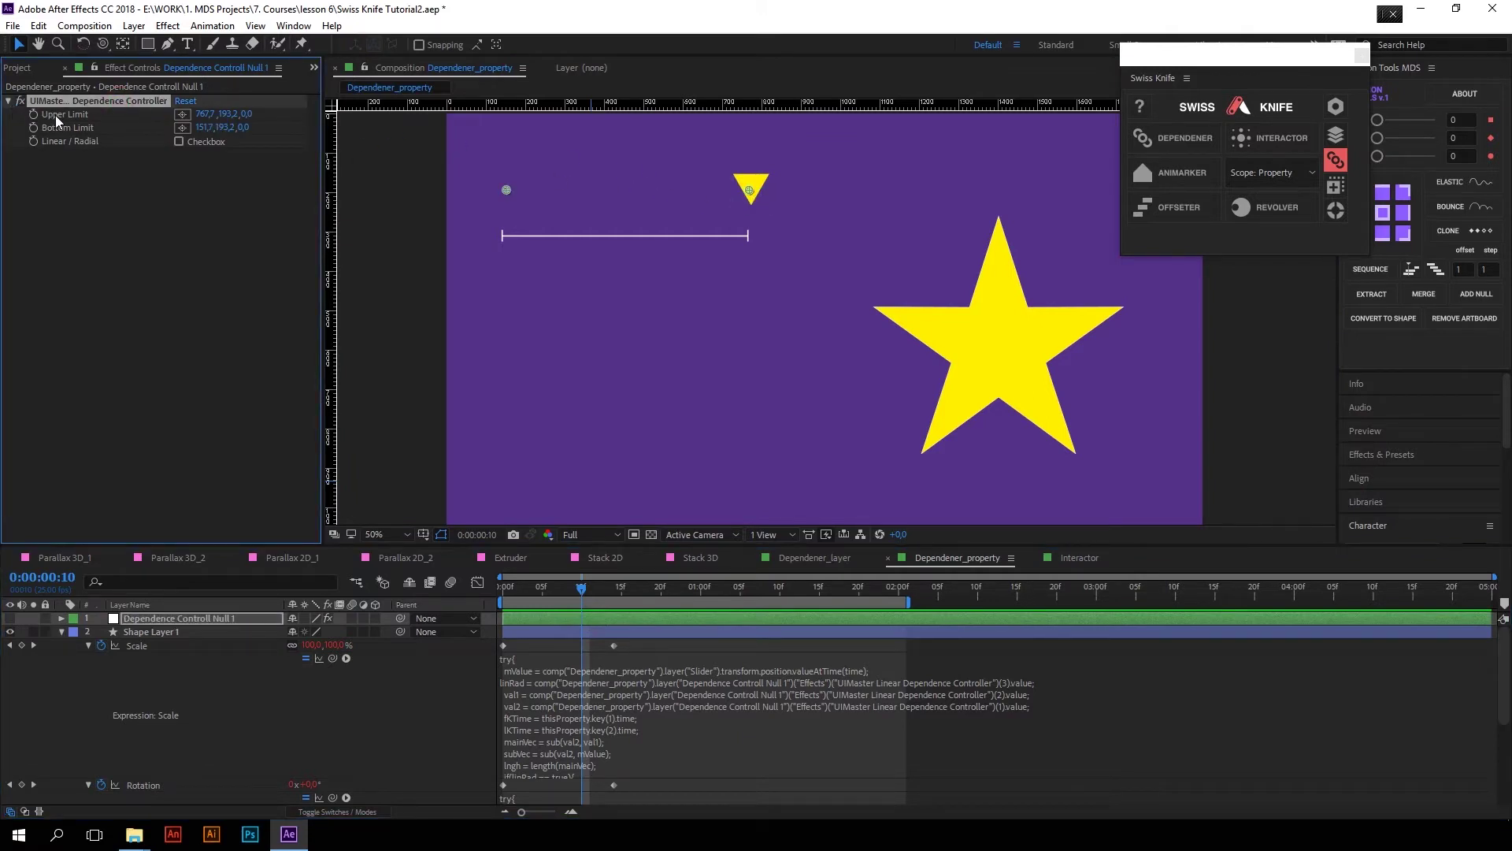
pyautogui.moveTo(749, 190); pyautogui.dragTo(838, 194)
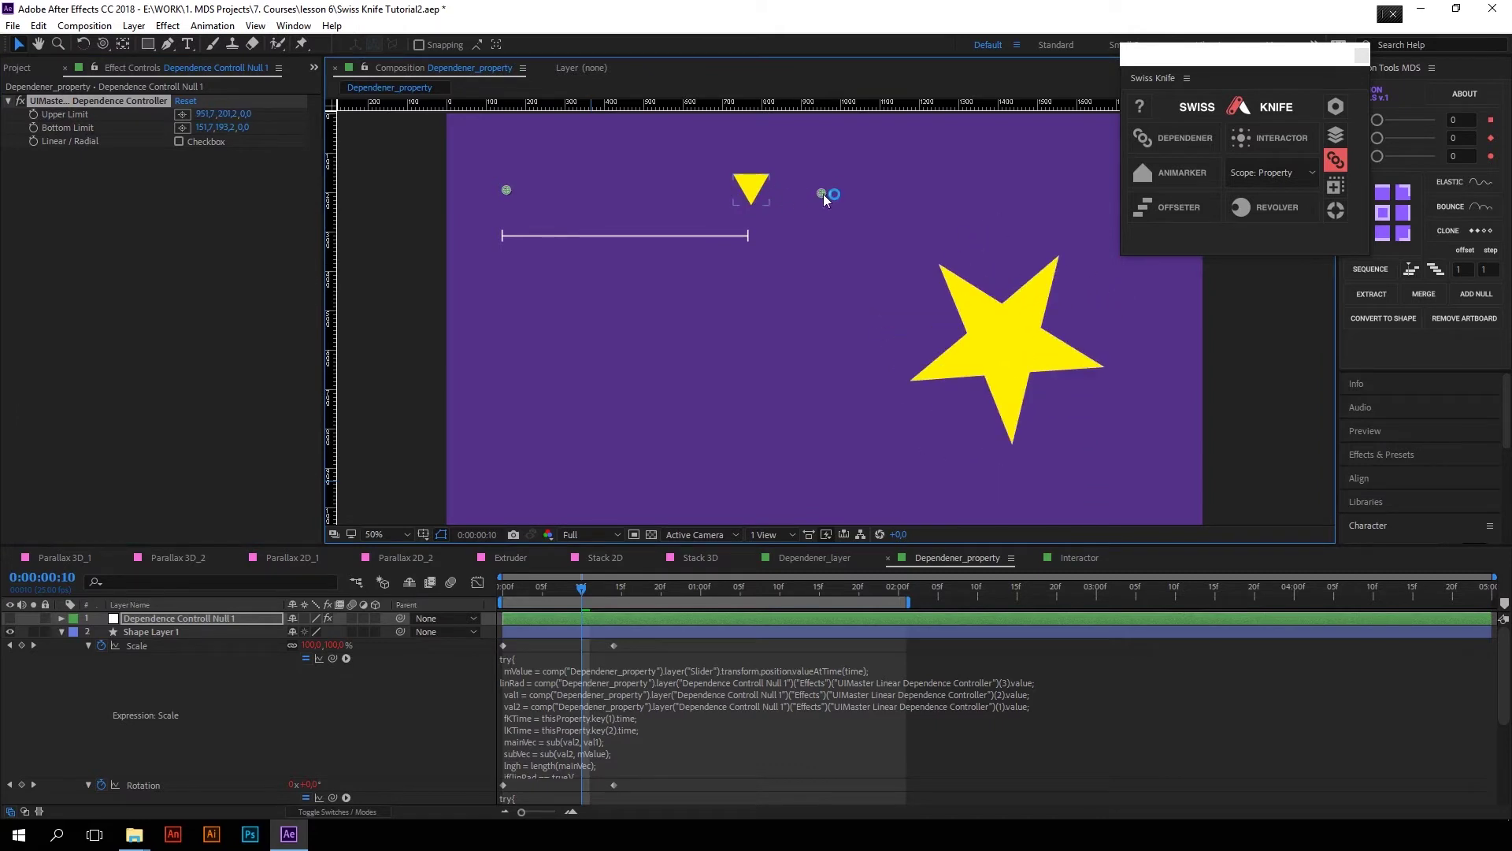
pyautogui.hotkey('ctrl', 'z')
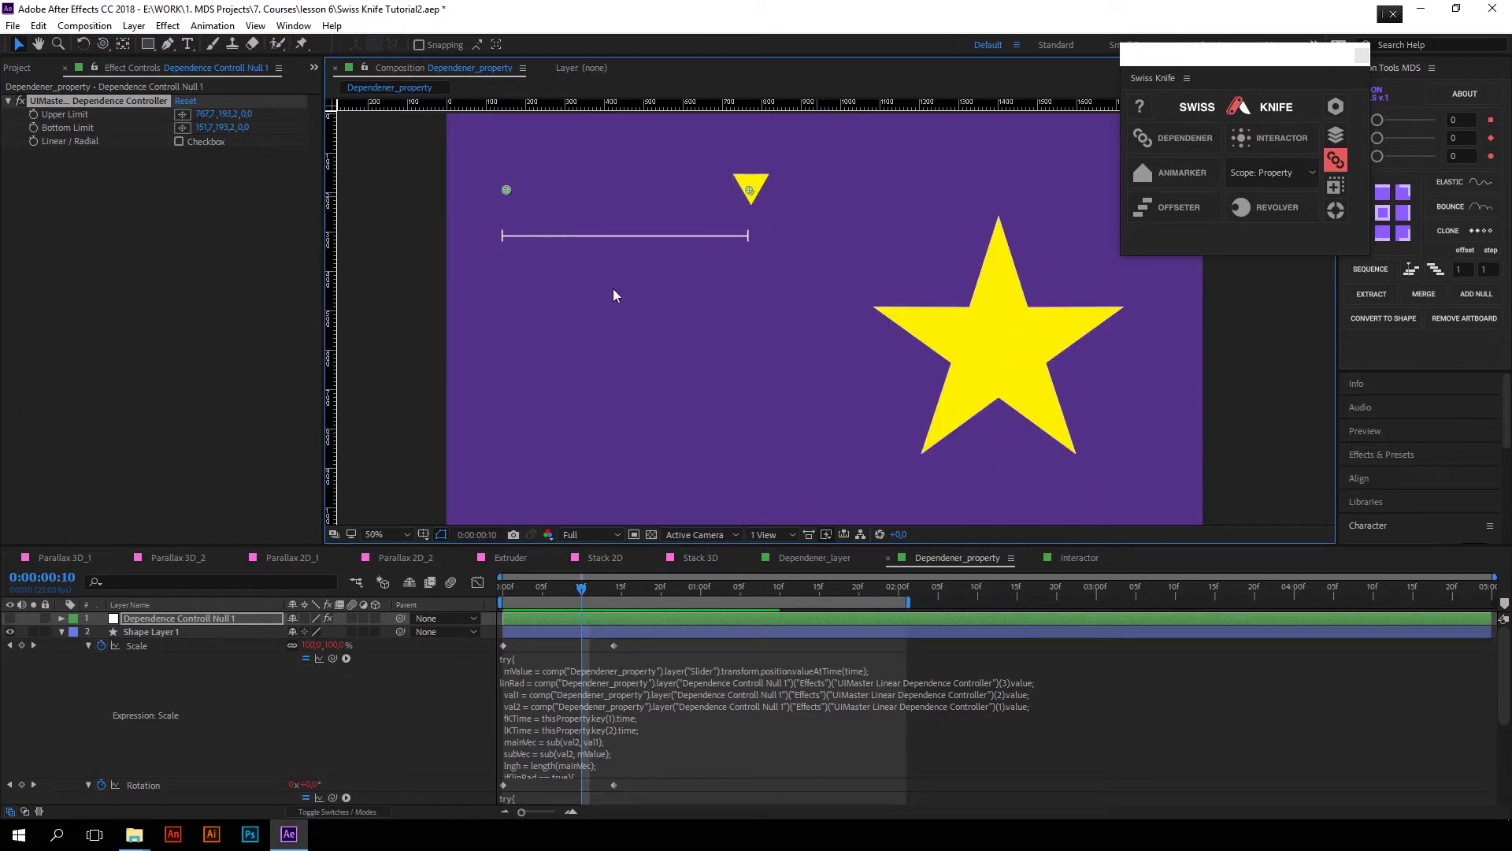
# Step: Show only the keyframed properties of Shape Layer 1 and shift its two Scale keyframes to start at frame 4
pyautogui.click(79, 631)
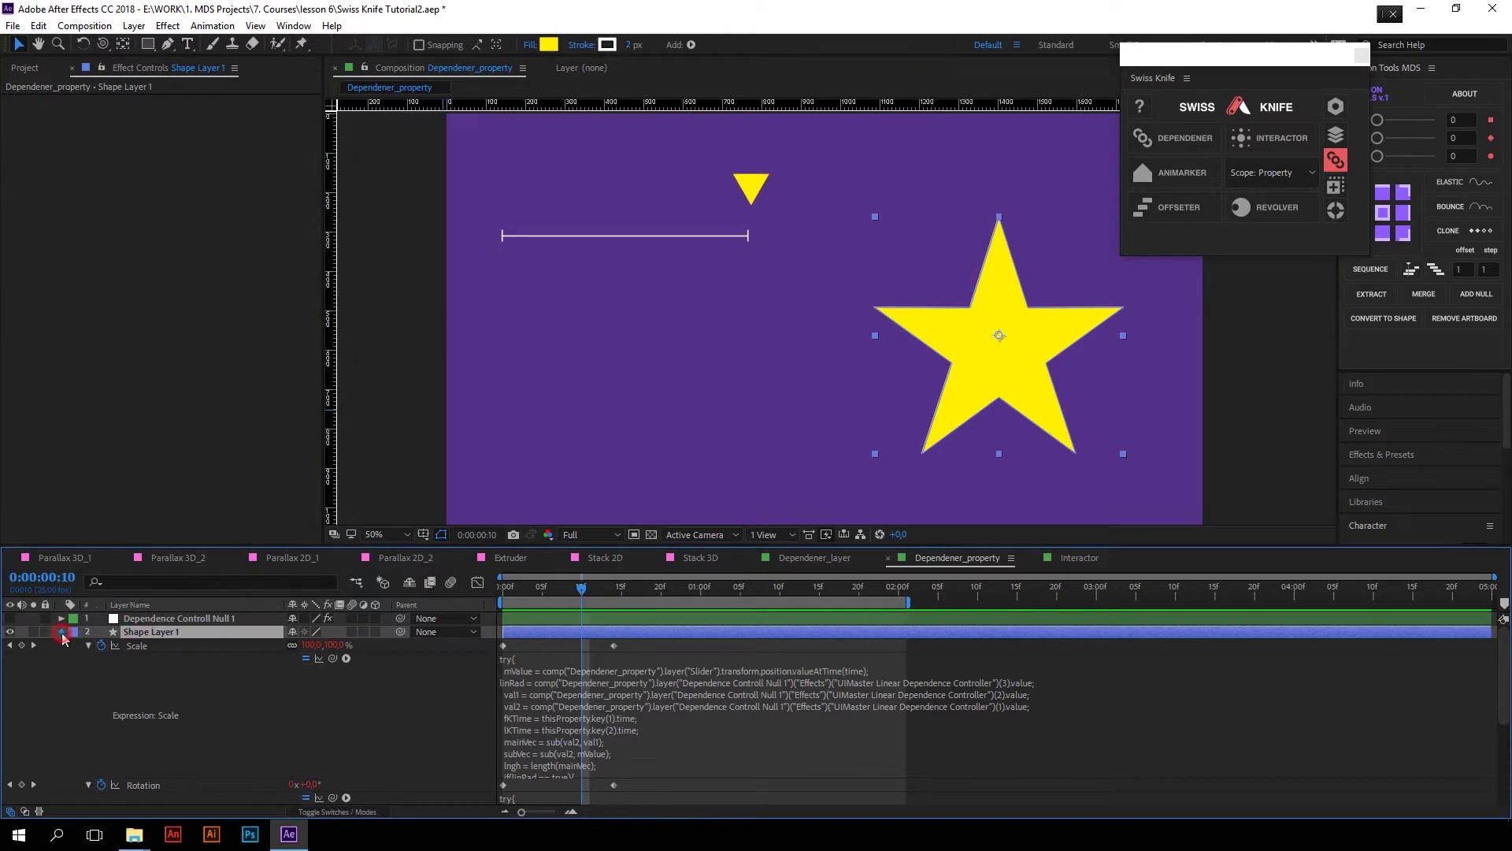
pyautogui.click(62, 632)
pyautogui.press('u')
pyautogui.moveTo(630, 650); pyautogui.dragTo(534, 645)
pyautogui.moveTo(504, 589)
pyautogui.mouseDown()
pyautogui.moveTo(626, 605)
pyautogui.moveTo(522, 603)
pyautogui.mouseUp()
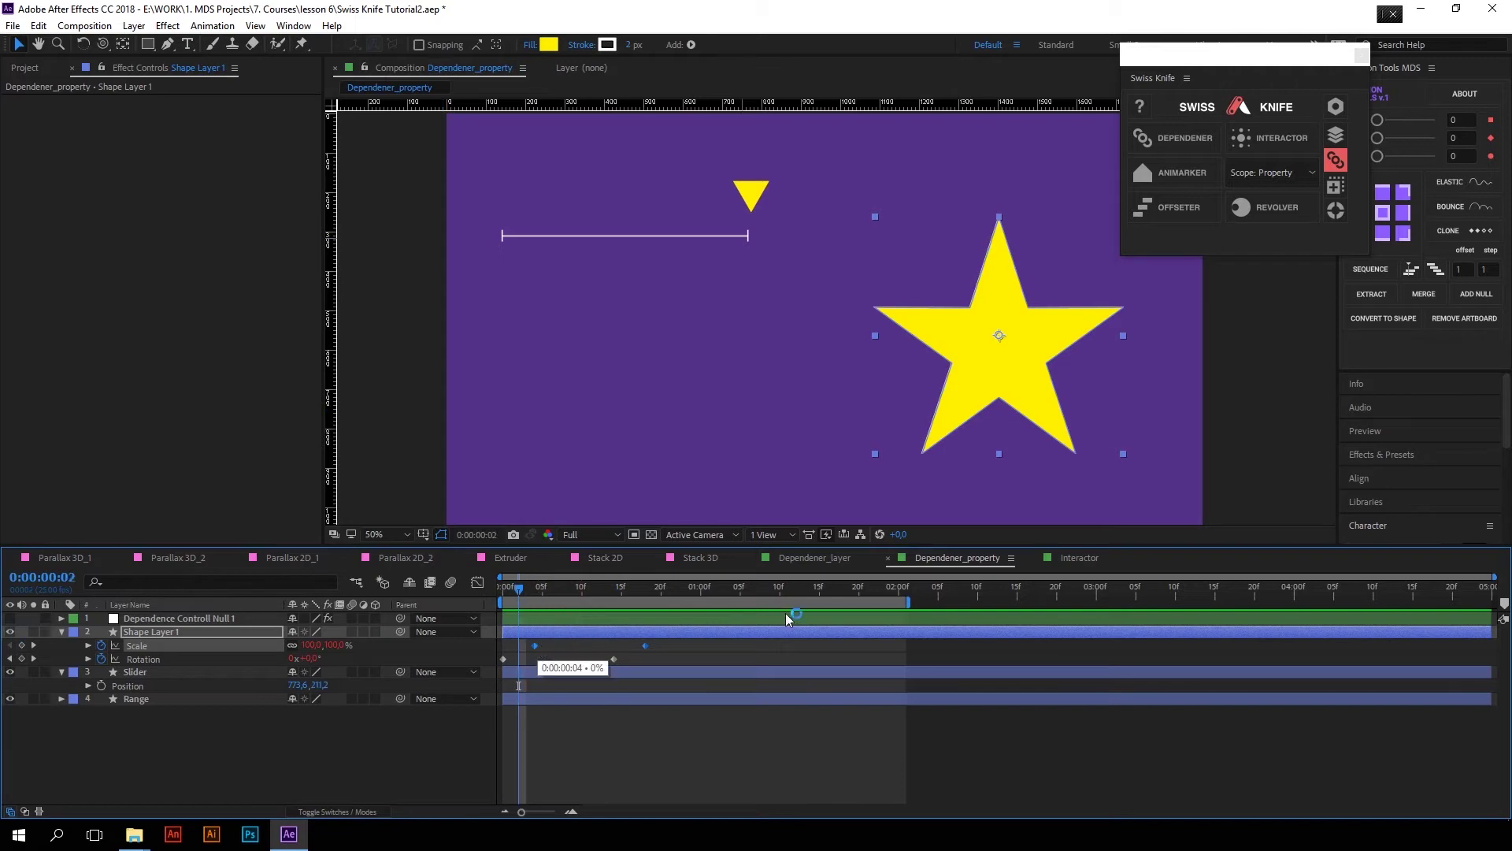
# Step: Set the Swiss Knife scope to Layer and check the star's animation up to frame 14
pyautogui.click(1273, 174)
pyautogui.click(1274, 214)
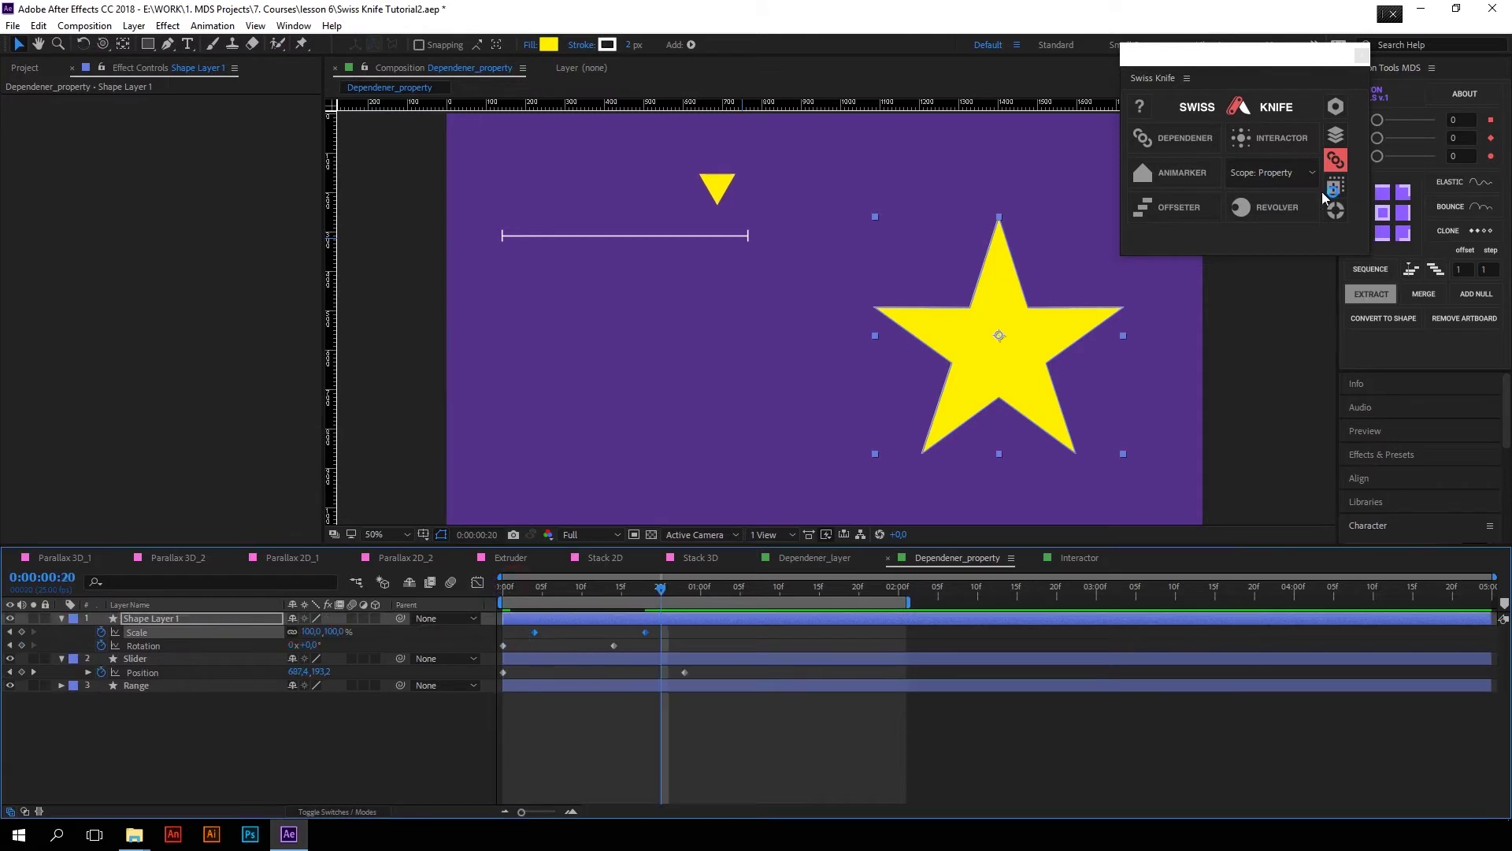
pyautogui.click(1274, 173)
pyautogui.click(1268, 211)
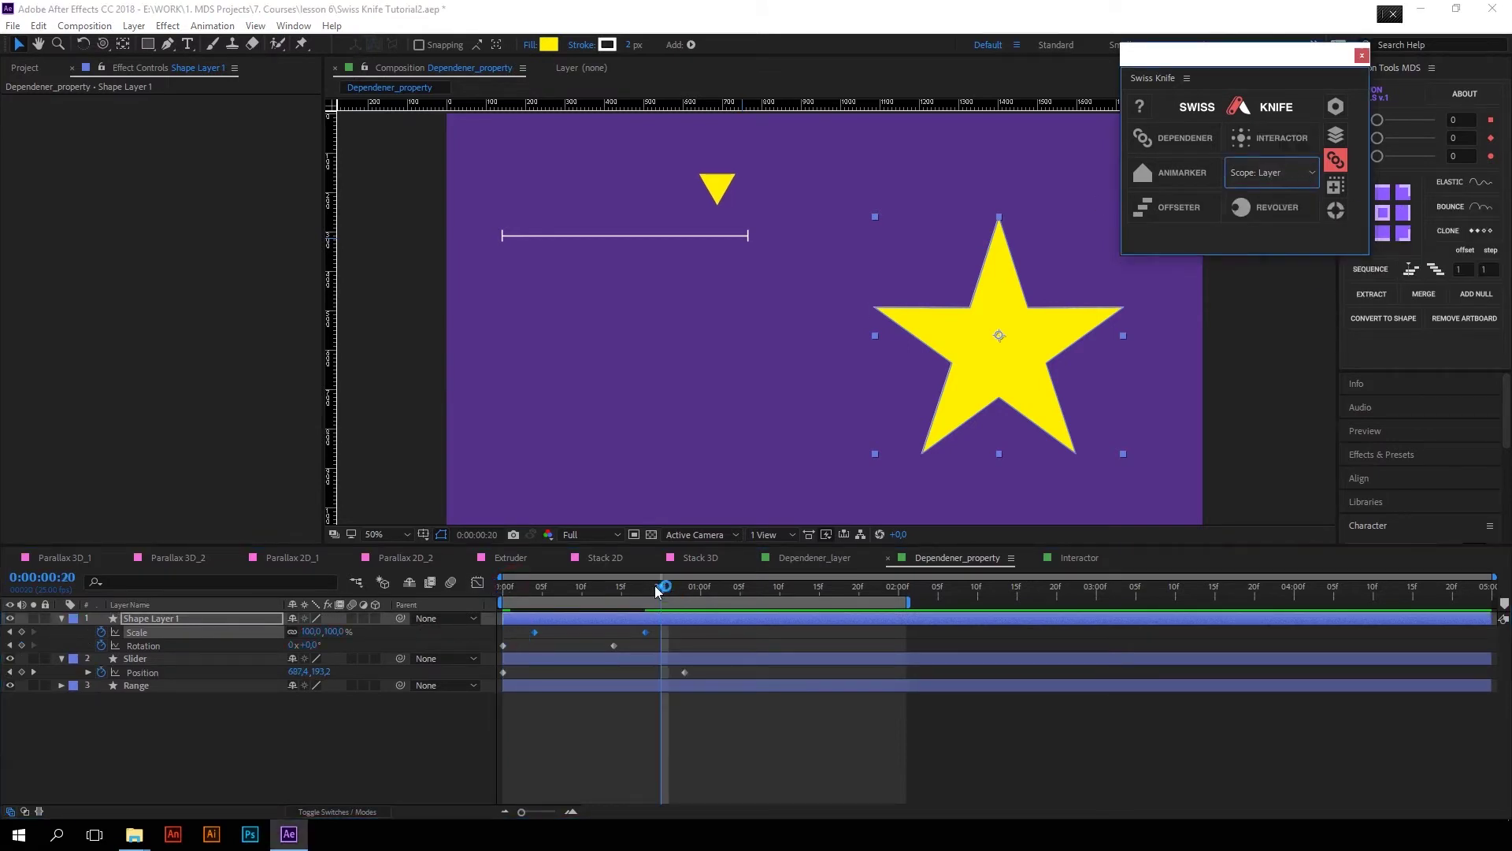
pyautogui.click(558, 587)
pyautogui.click(614, 587)
# Step: Link Shape Layer 1's offset Scale and Rotation keyframes to the Slider's Position keyframes using Dependener with Layer scope
pyautogui.moveTo(699, 669); pyautogui.dragTo(501, 690)
pyautogui.click(1195, 148)
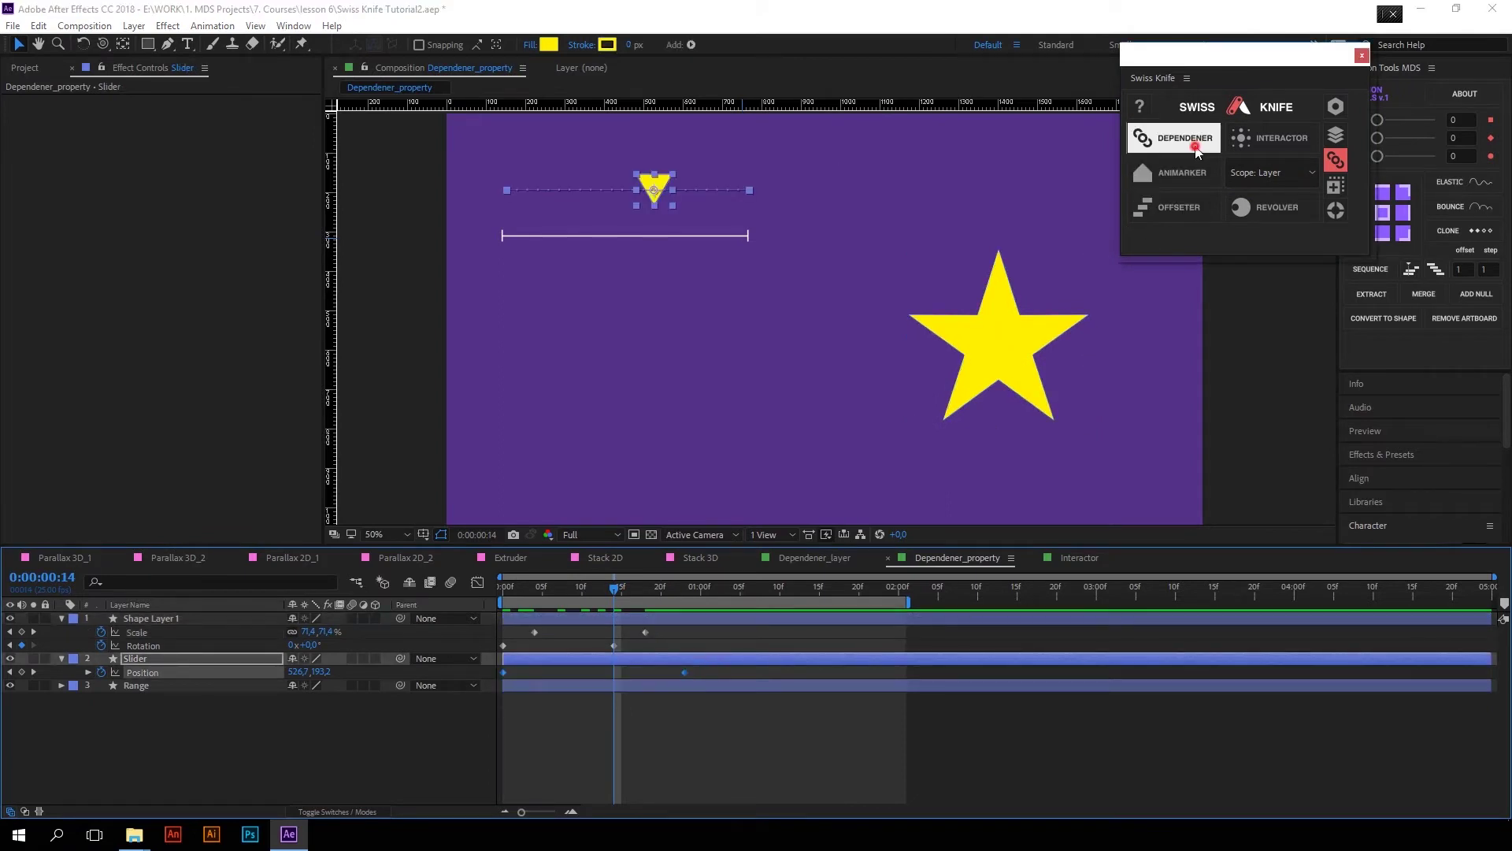
pyautogui.moveTo(676, 632); pyautogui.dragTo(476, 646)
pyautogui.click(1220, 140)
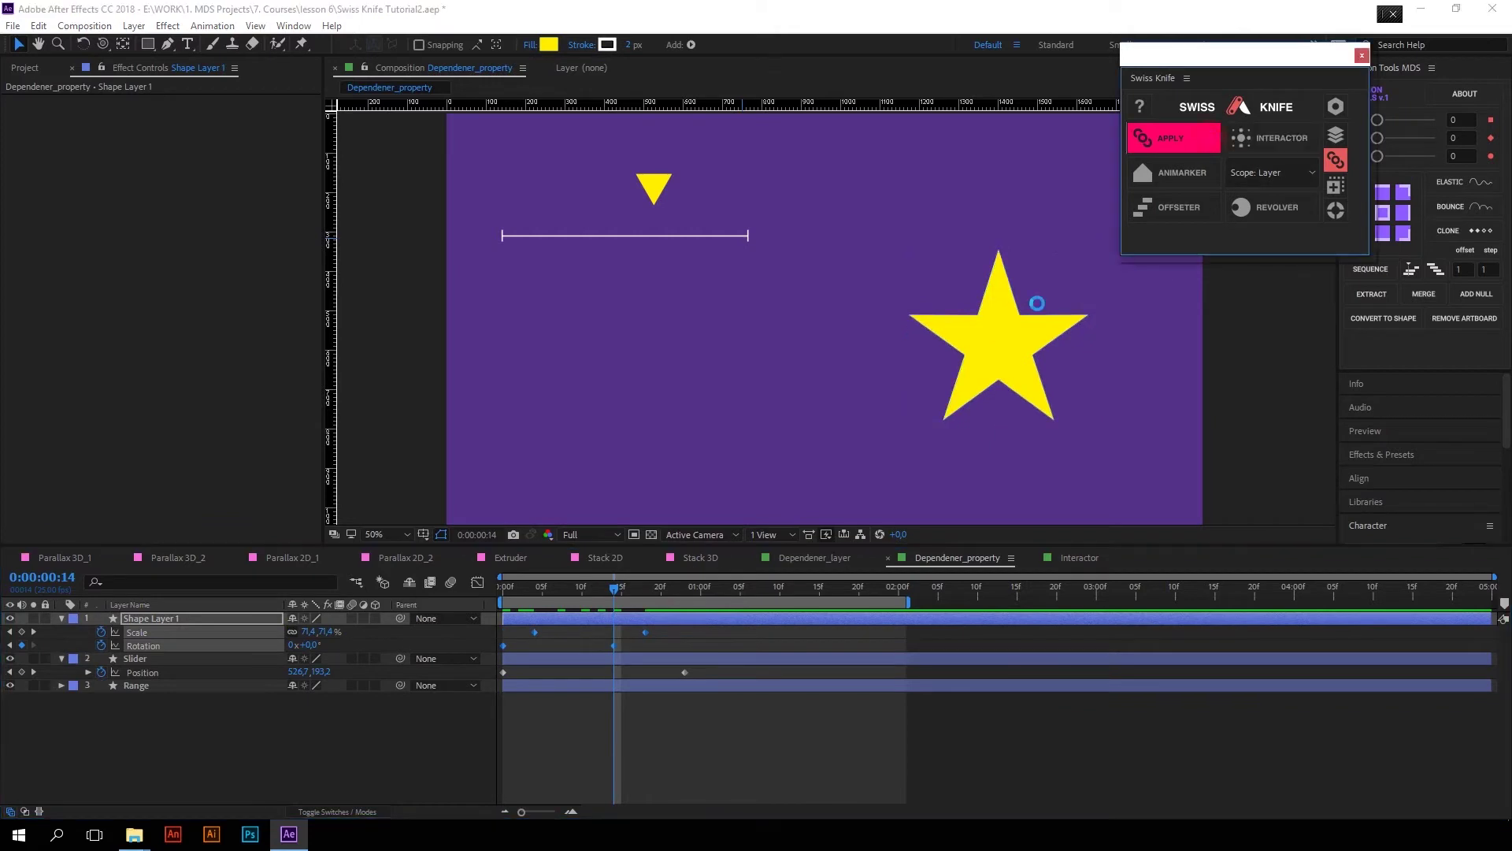
# Step: Remove the Slider's Position keyframes and slide it back along the range line to test the star's response
pyautogui.moveTo(630, 586); pyautogui.dragTo(684, 569)
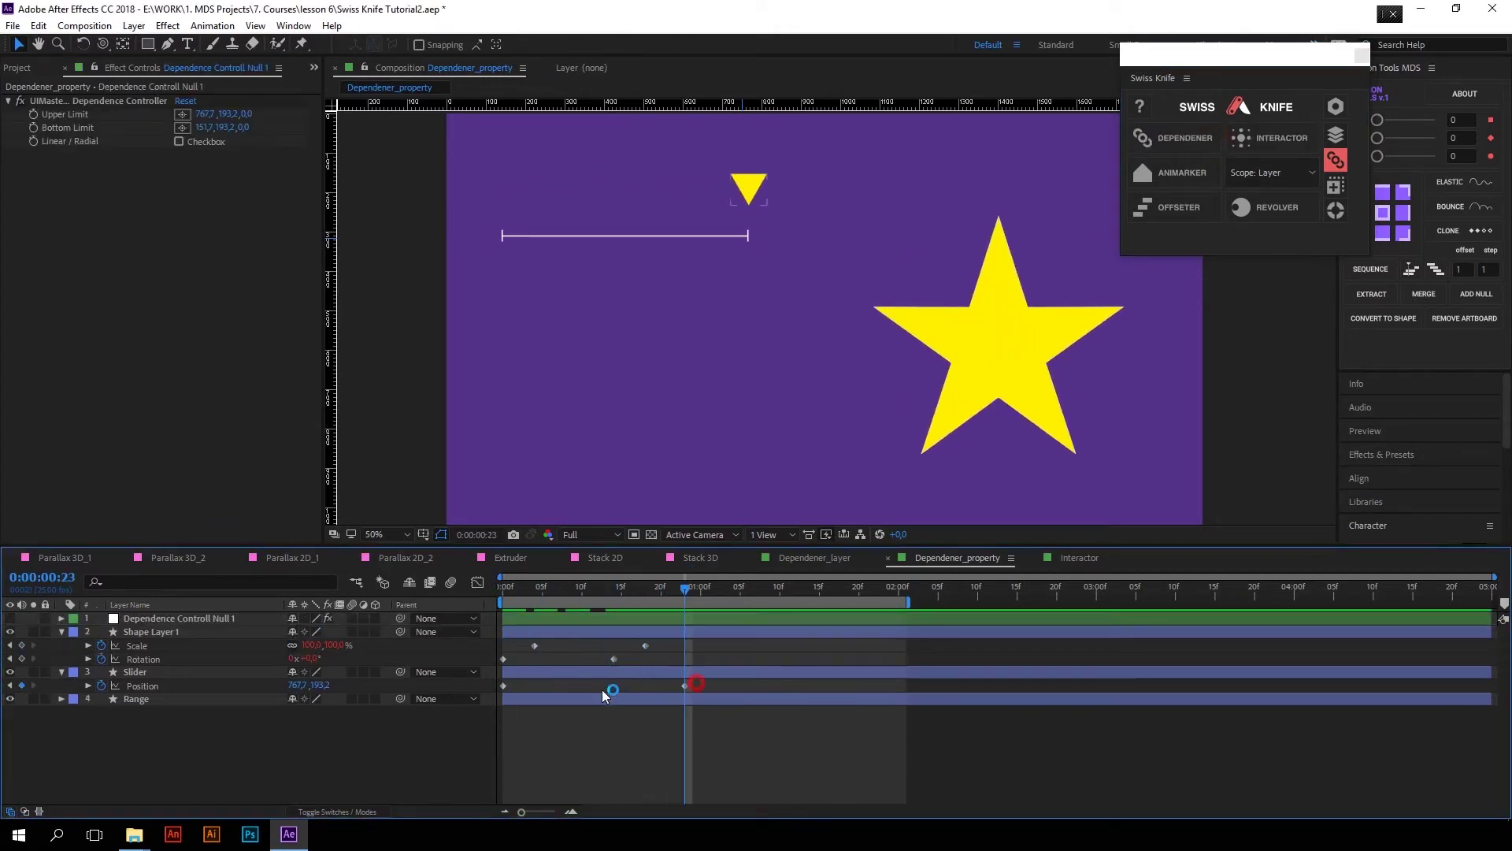
pyautogui.click(685, 685)
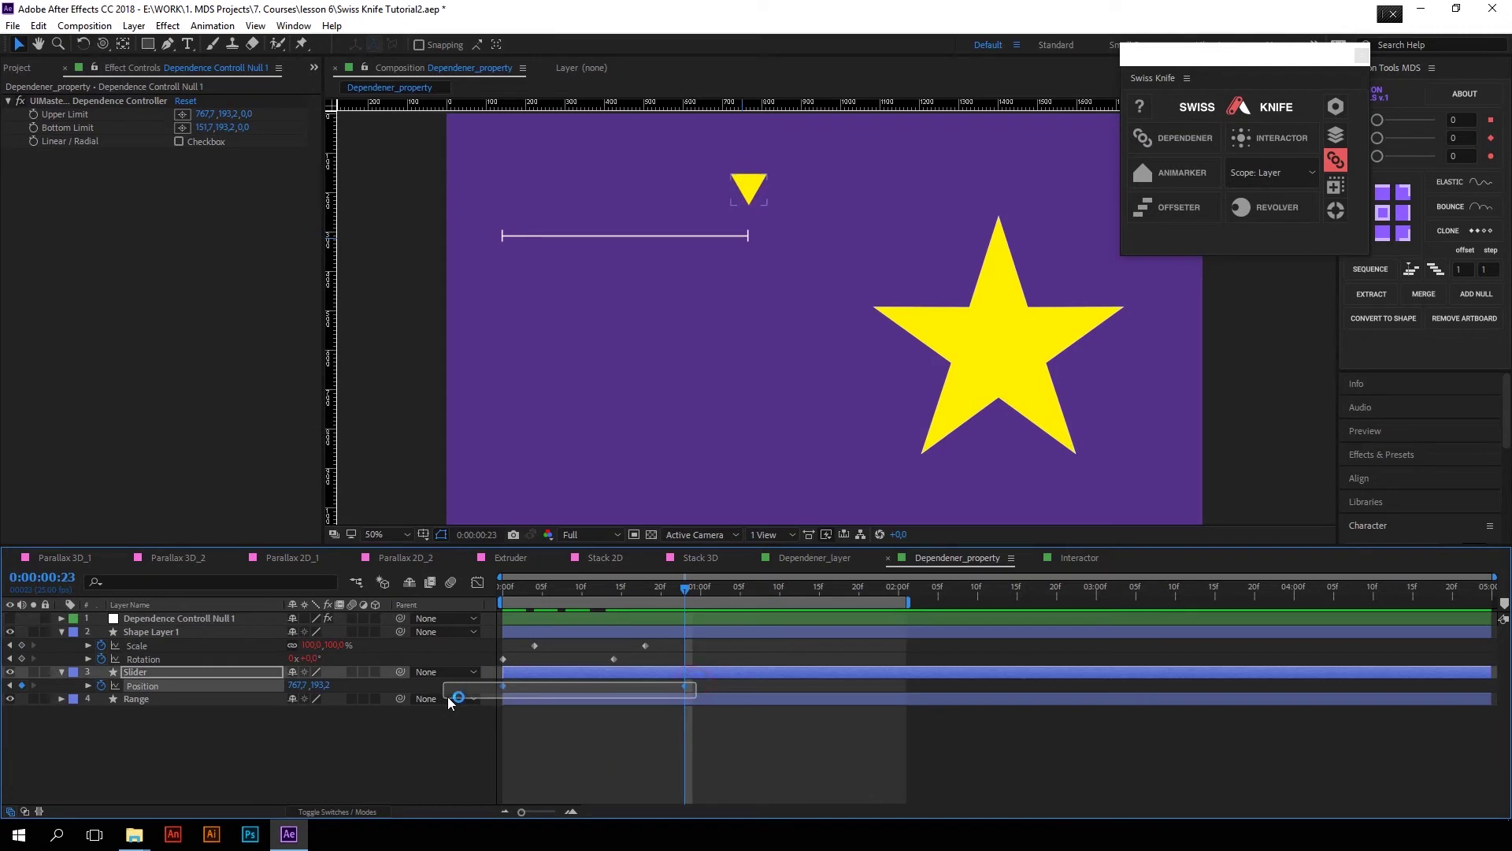
pyautogui.click(596, 618)
pyautogui.moveTo(753, 185); pyautogui.dragTo(590, 178)
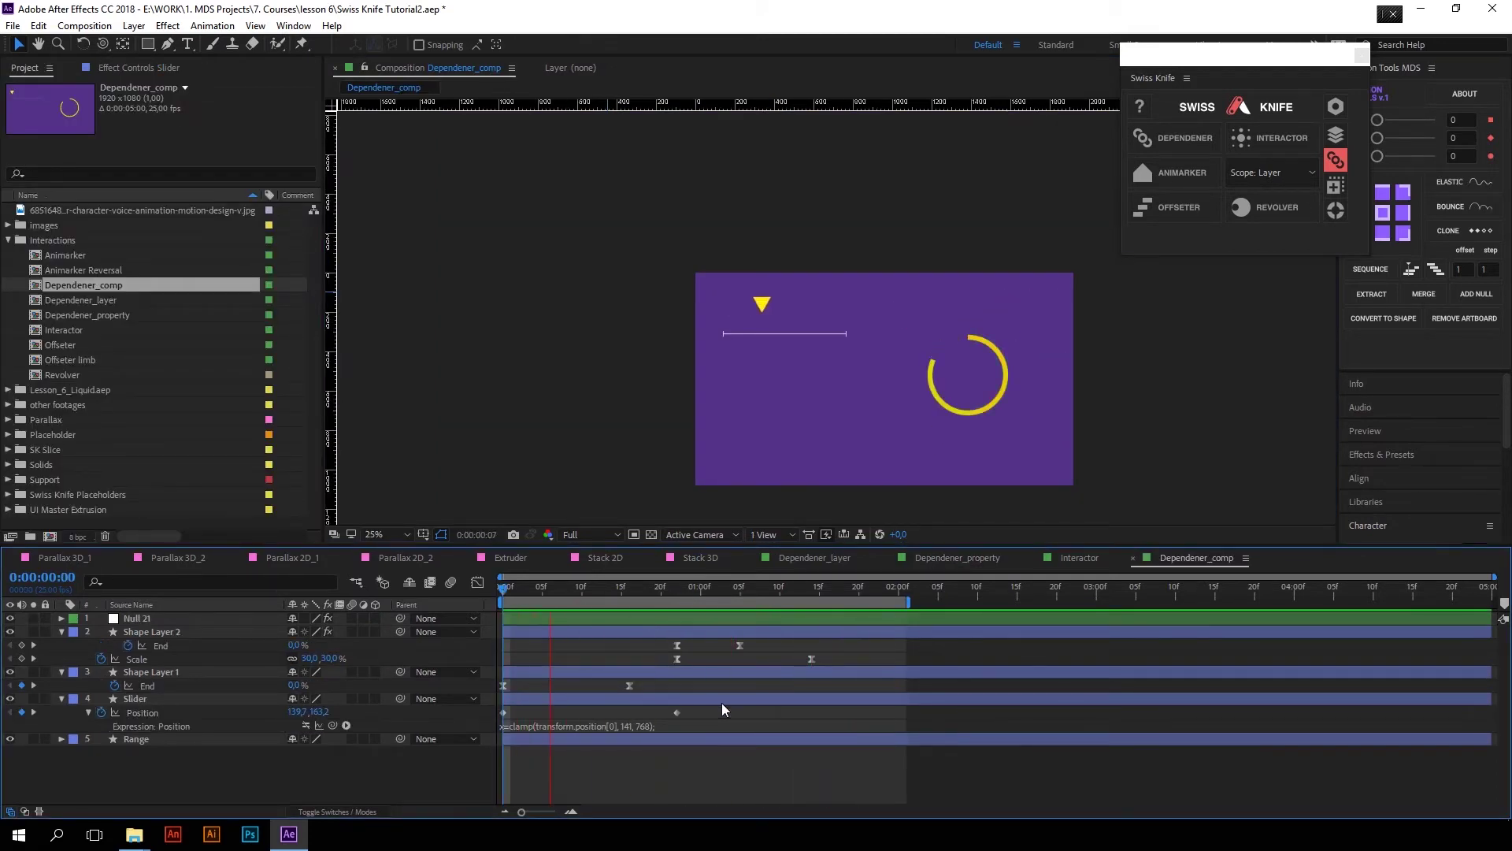
# Step: In Dependener_comp, link the End and Scale keyframes of both shape layers to the Slider's Position using Dependener with Composition scope
pyautogui.click(709, 589)
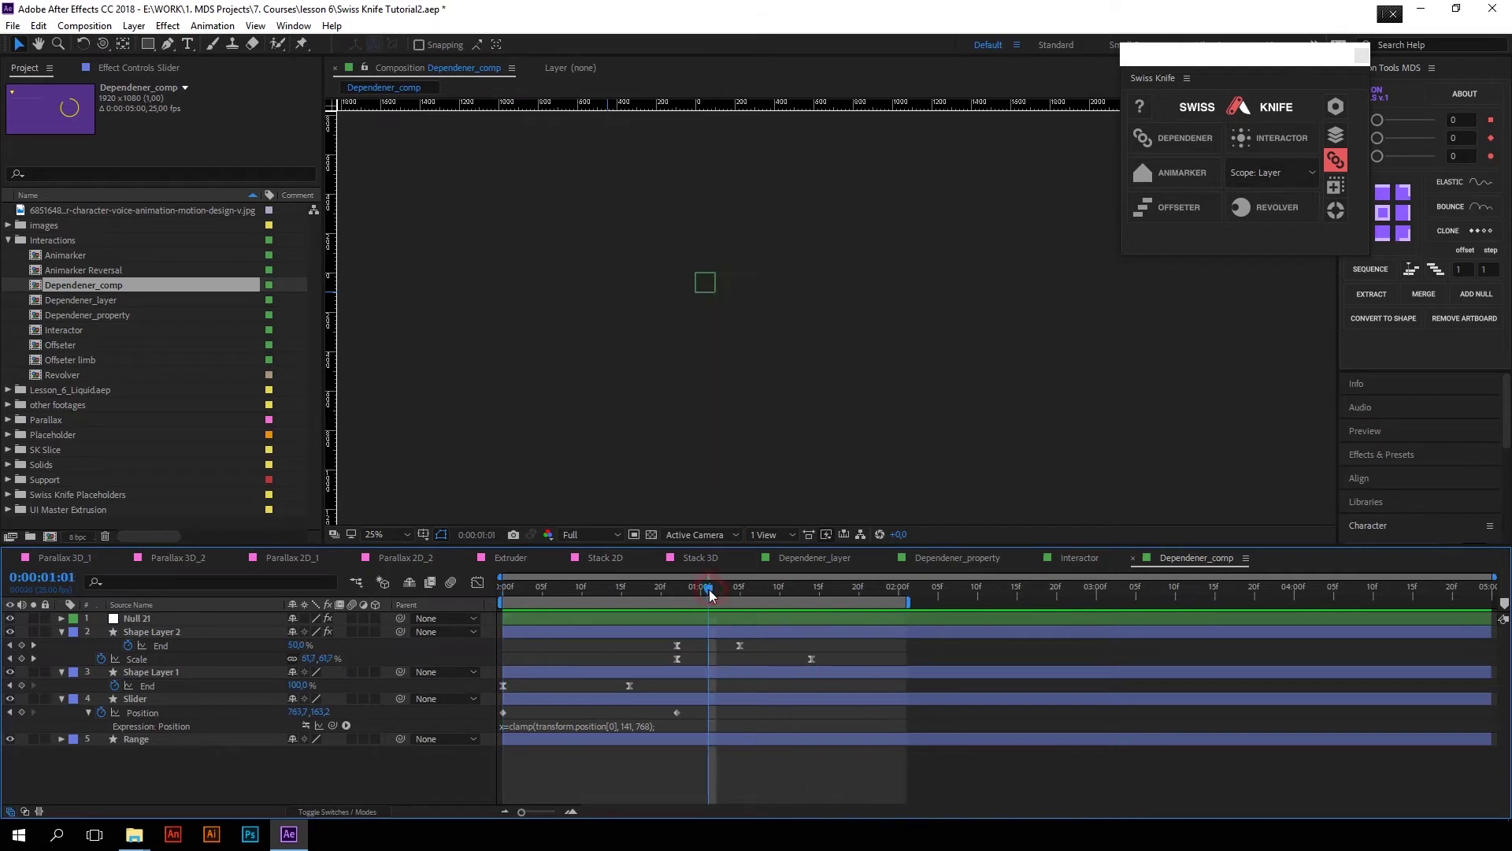
pyautogui.click(1272, 172)
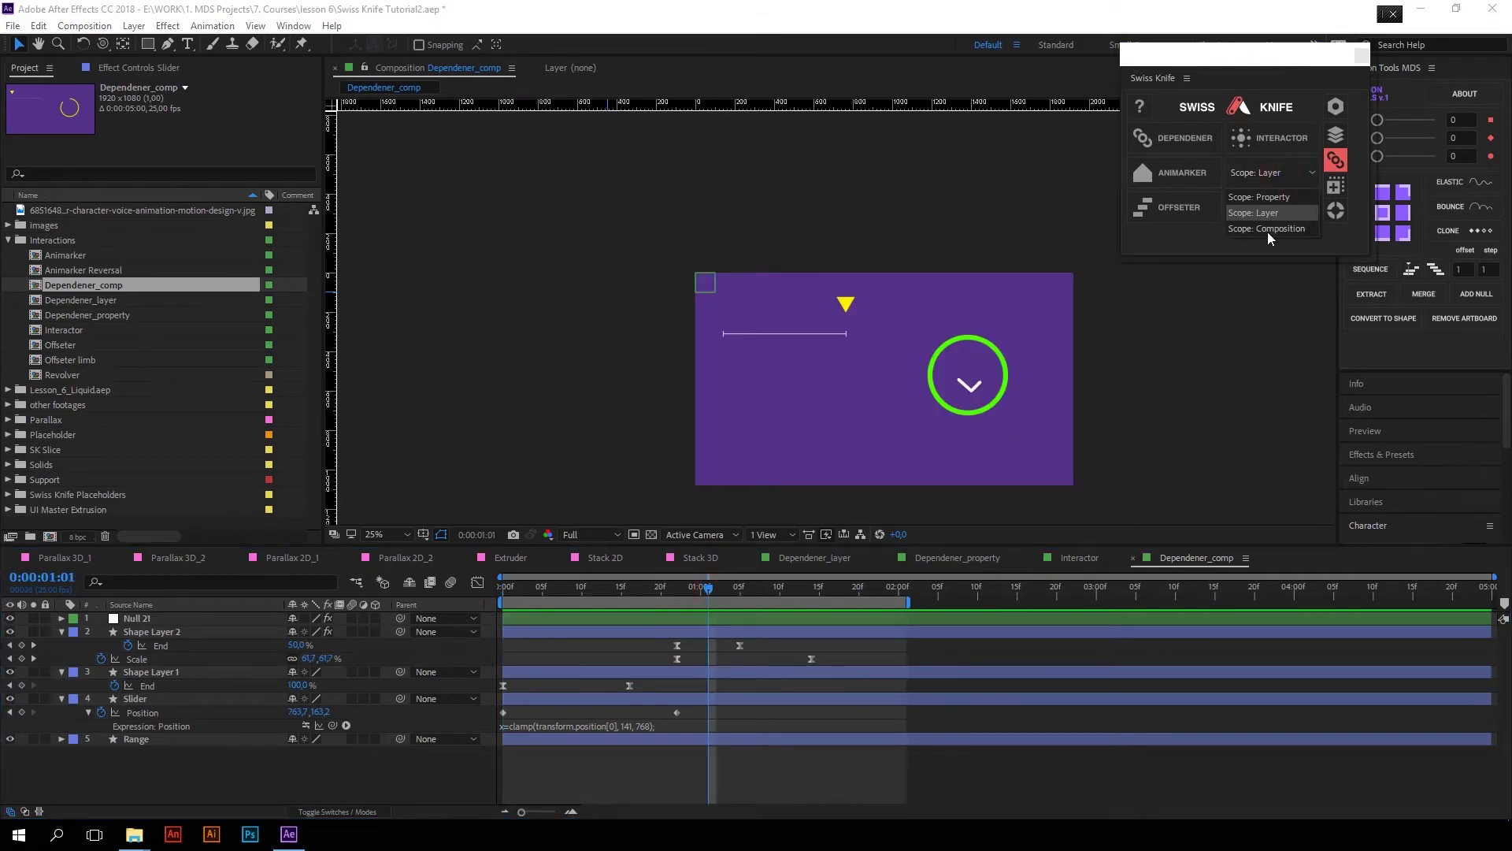
pyautogui.click(1269, 228)
pyautogui.click(143, 713)
pyautogui.click(1175, 138)
pyautogui.moveTo(835, 640); pyautogui.dragTo(490, 691)
pyautogui.click(1175, 138)
# Step: Remove the Position keyframes of the Slider in Dependener_comp and move it by hand to test the circle and checkmark animation
pyautogui.click(101, 765)
pyautogui.scroll(1, 845, 299)
pyautogui.moveTo(845, 303)
pyautogui.mouseDown()
pyautogui.moveTo(752, 285)
pyautogui.moveTo(605, 299)
pyautogui.moveTo(829, 327)
pyautogui.mouseUp()
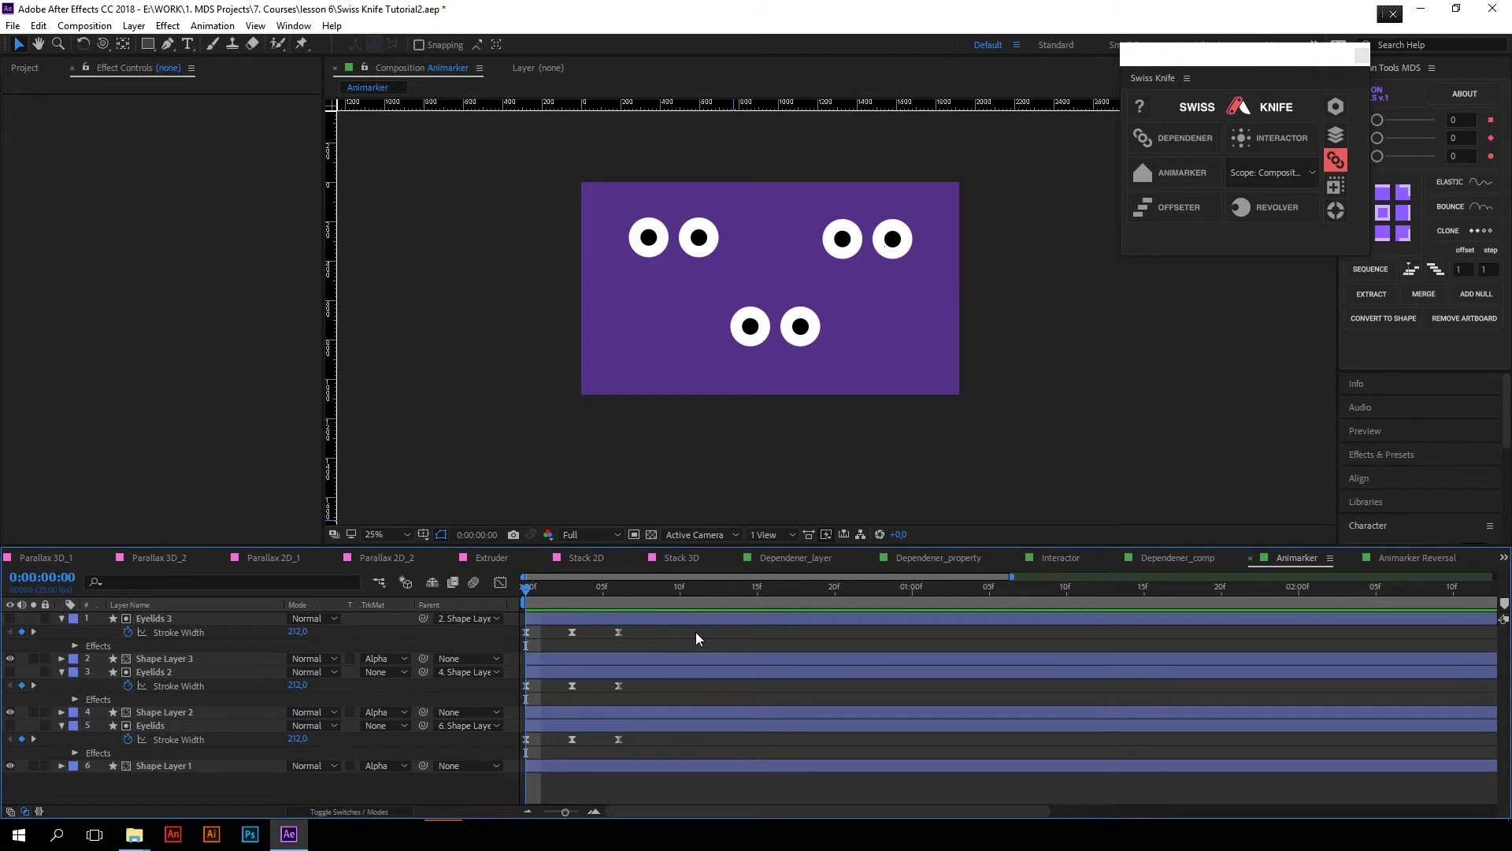
# Step: Apply Animarker with a control null to the Stroke Width keyframes of the three Eyelids layers
pyautogui.moveTo(697, 632)
pyautogui.mouseDown()
pyautogui.moveTo(523, 717)
pyautogui.moveTo(513, 752)
pyautogui.mouseUp()
pyautogui.click(1176, 172)
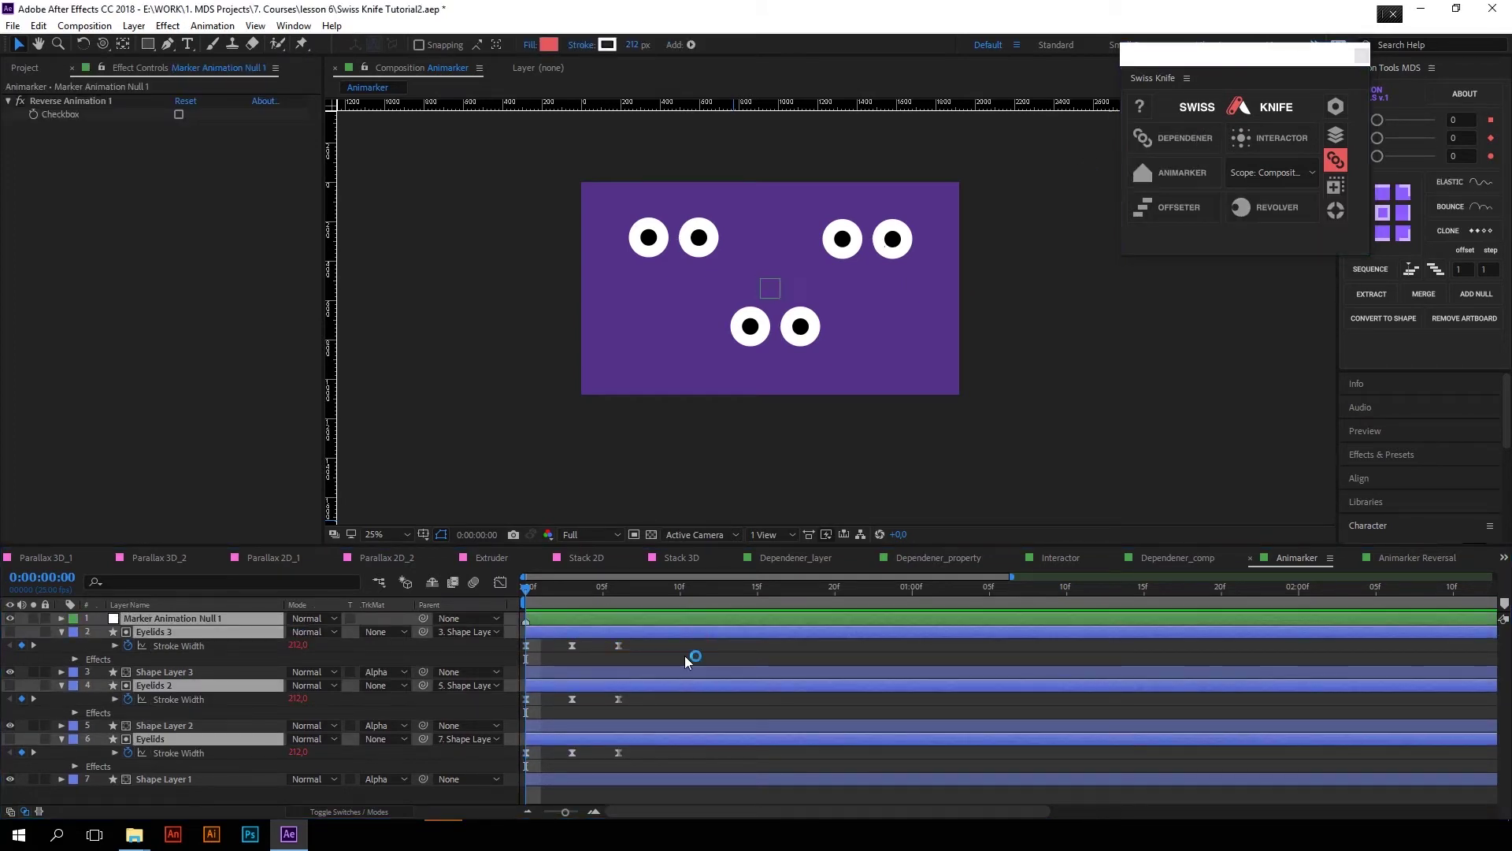
pyautogui.click(683, 620)
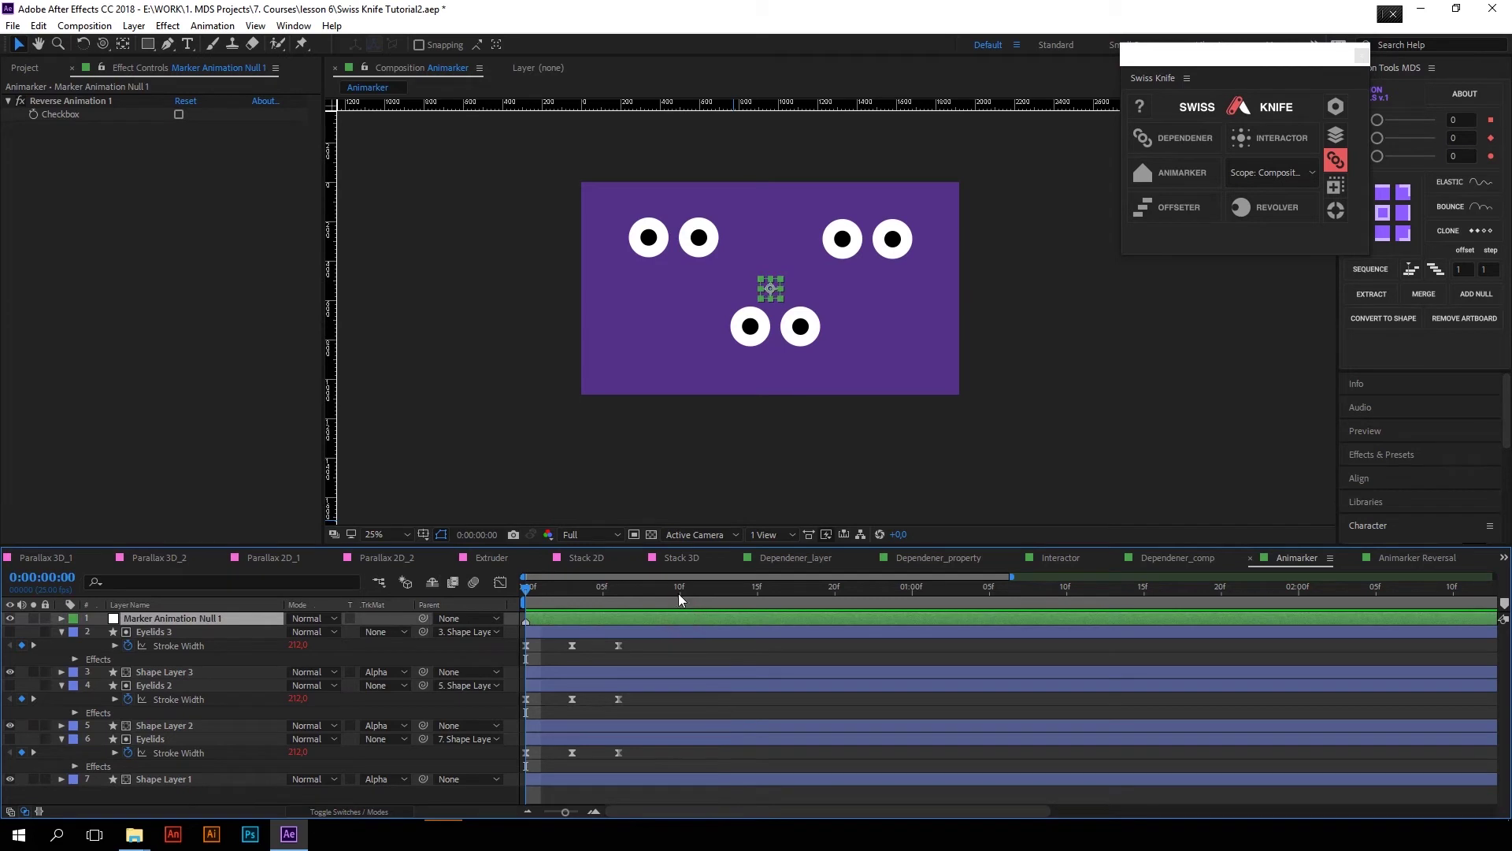
# Step: Add markers to Marker Animation Null 1 at 0:00:00:16 and 0:00:01:05, and preview the blinking eyes
pyautogui.moveTo(526, 588); pyautogui.dragTo(774, 597)
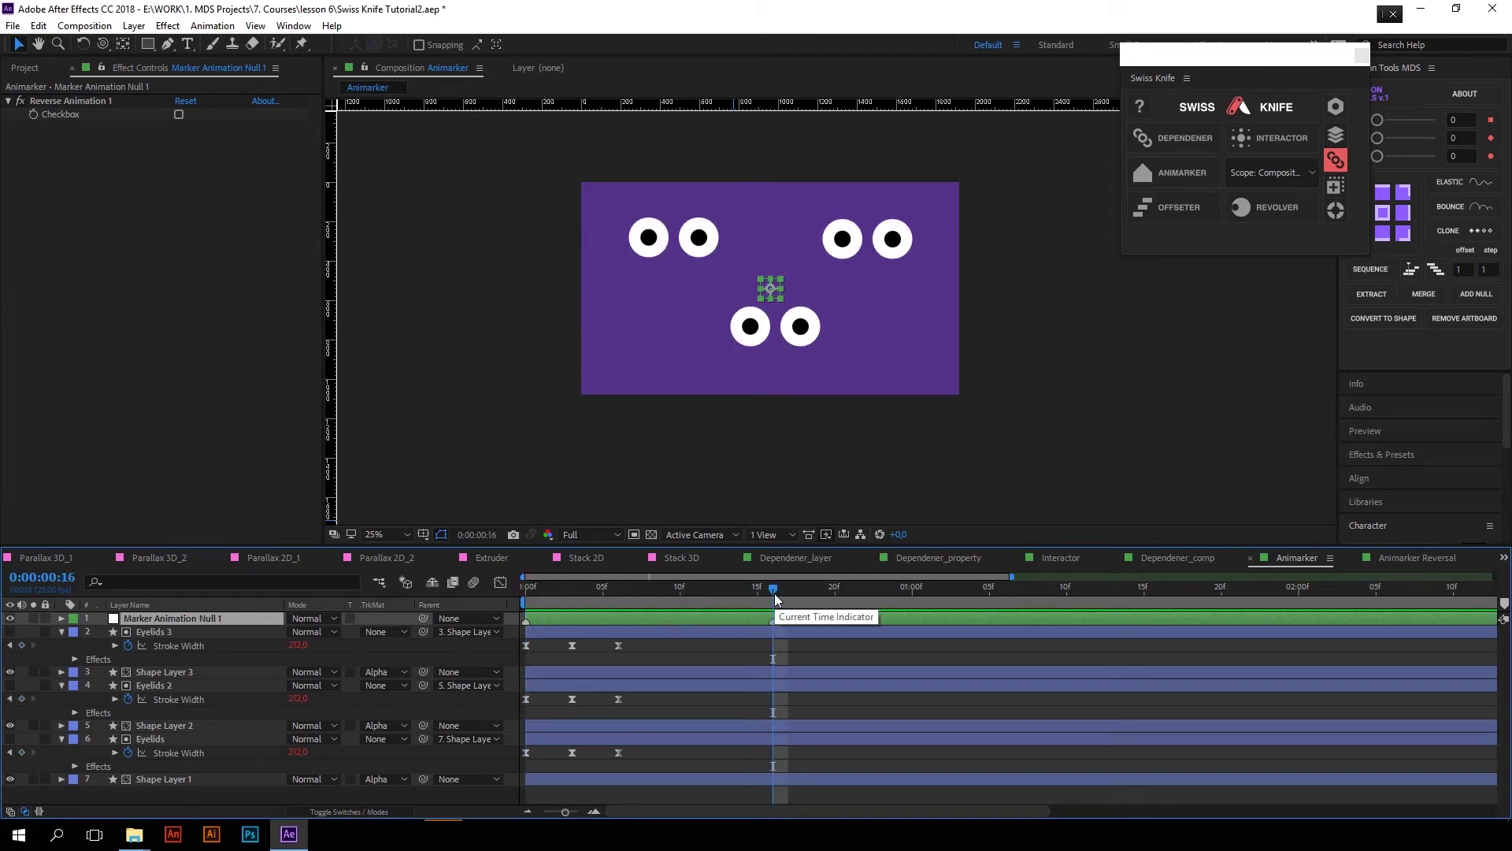
pyautogui.press('space')
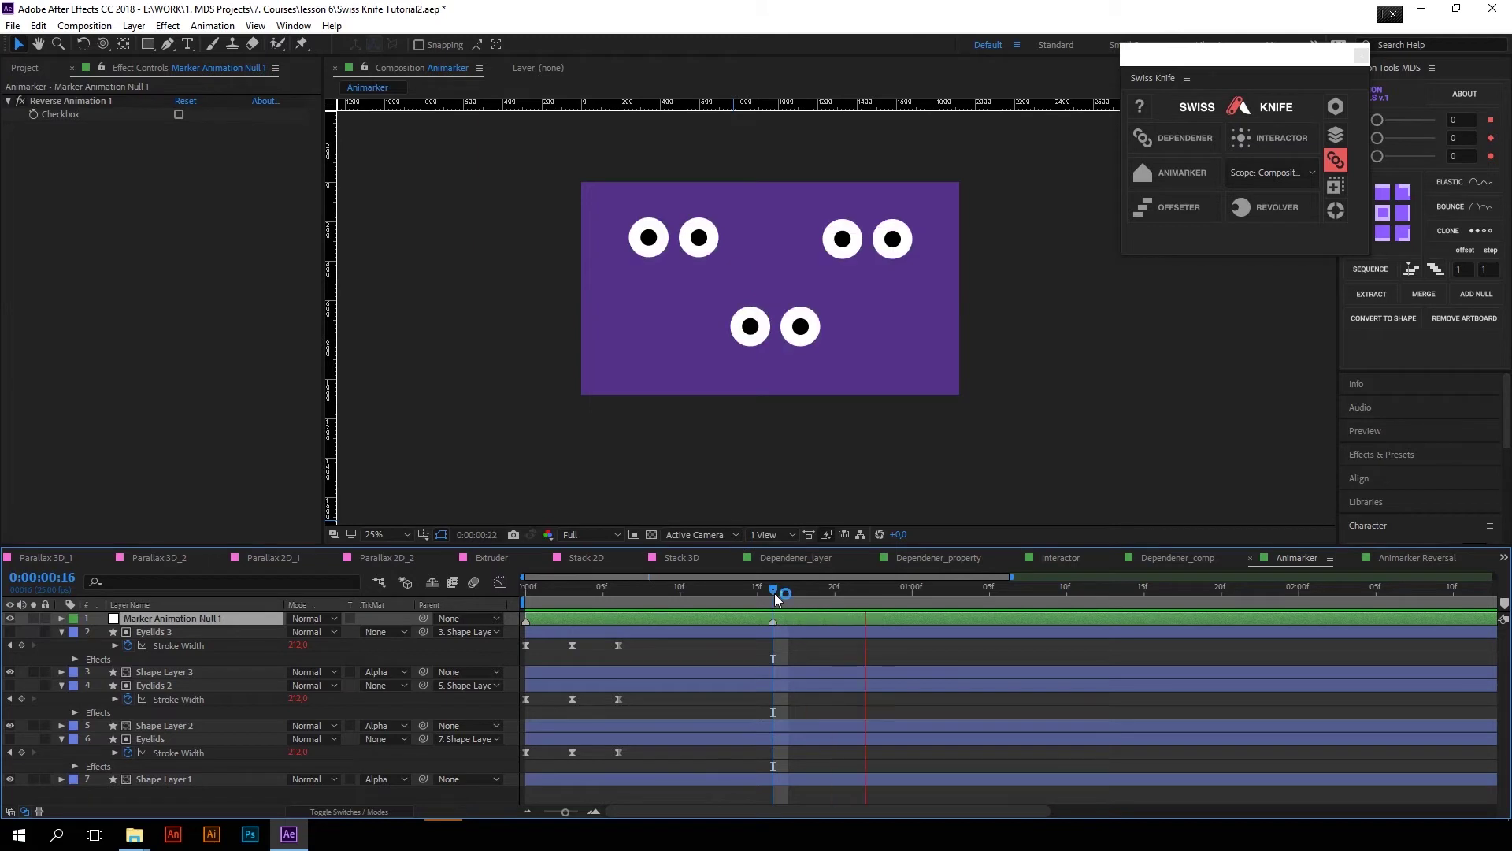
pyautogui.click(993, 589)
pyautogui.press('KP_Multiply')
pyautogui.press('space')
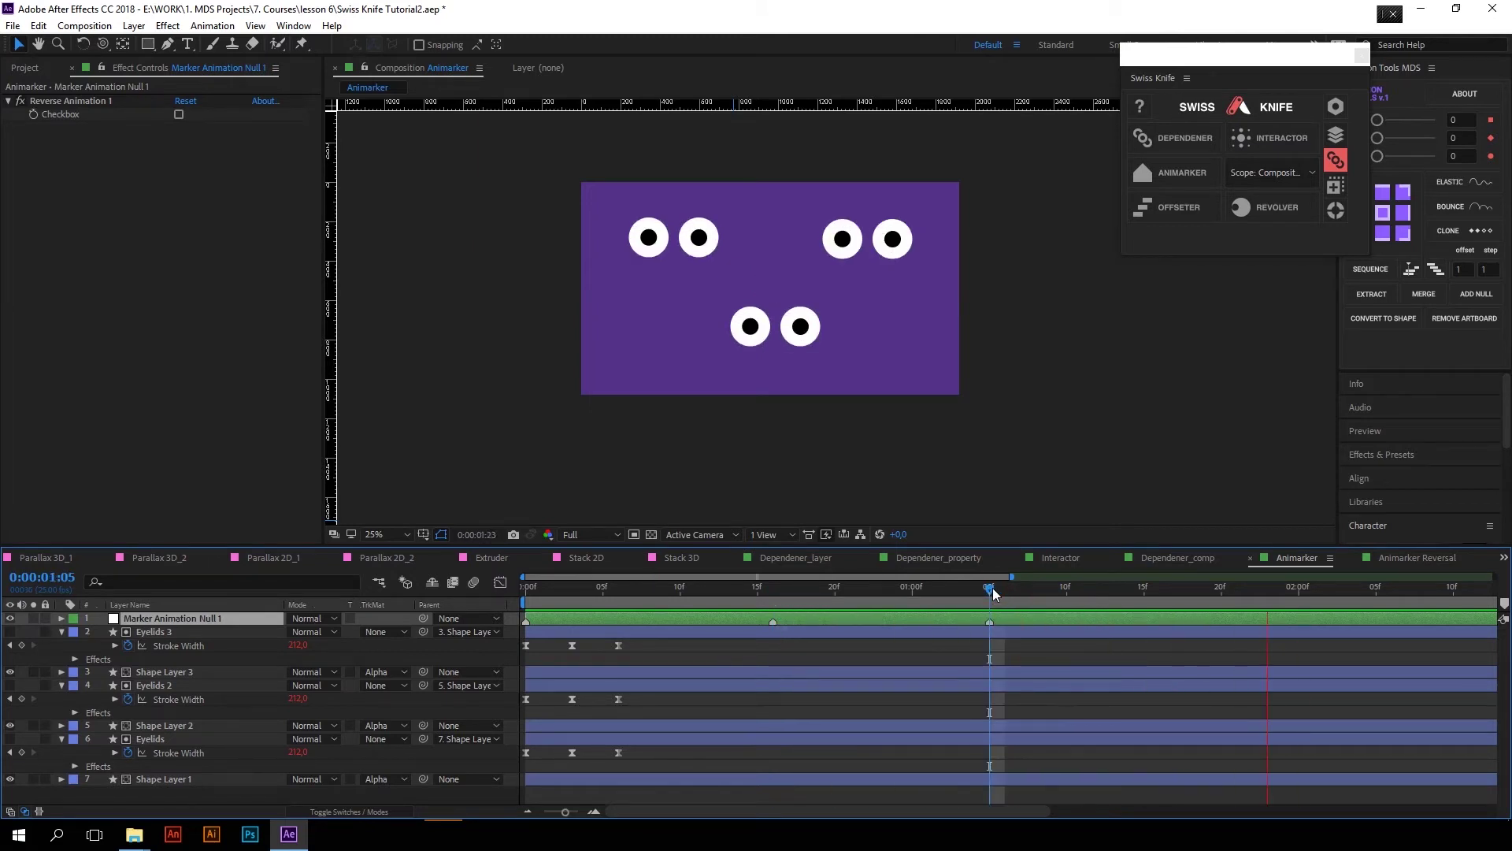
pyautogui.moveTo(994, 594); pyautogui.dragTo(717, 569)
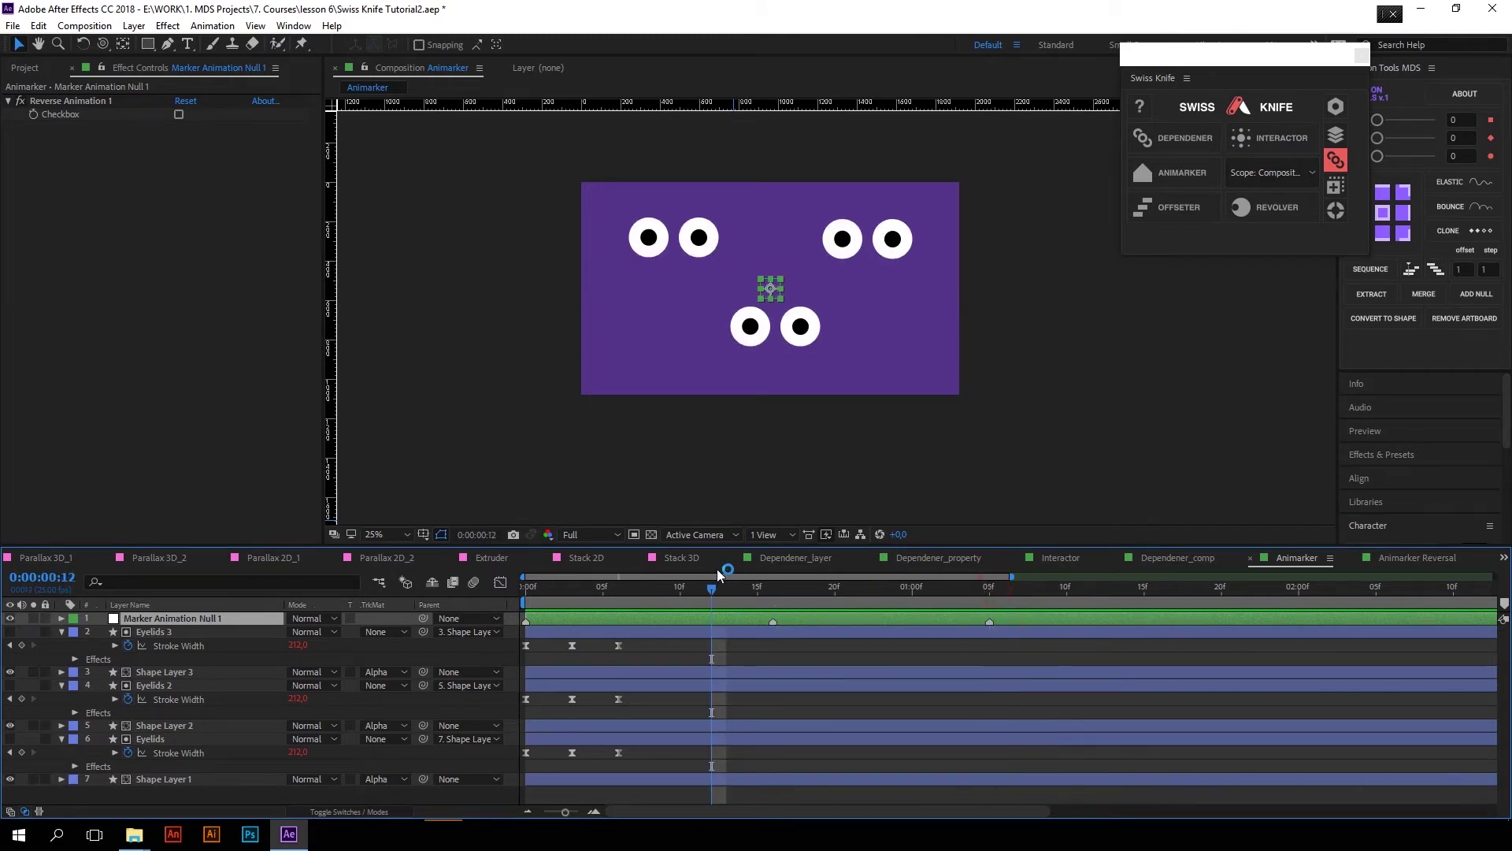
# Step: Undo the added markers and the Animarker control null in the Animarker composition
pyautogui.hotkey('ctrl', 'z')
pyautogui.hotkey('ctrl', 'z')
pyautogui.hotkey('ctrl', 'z')
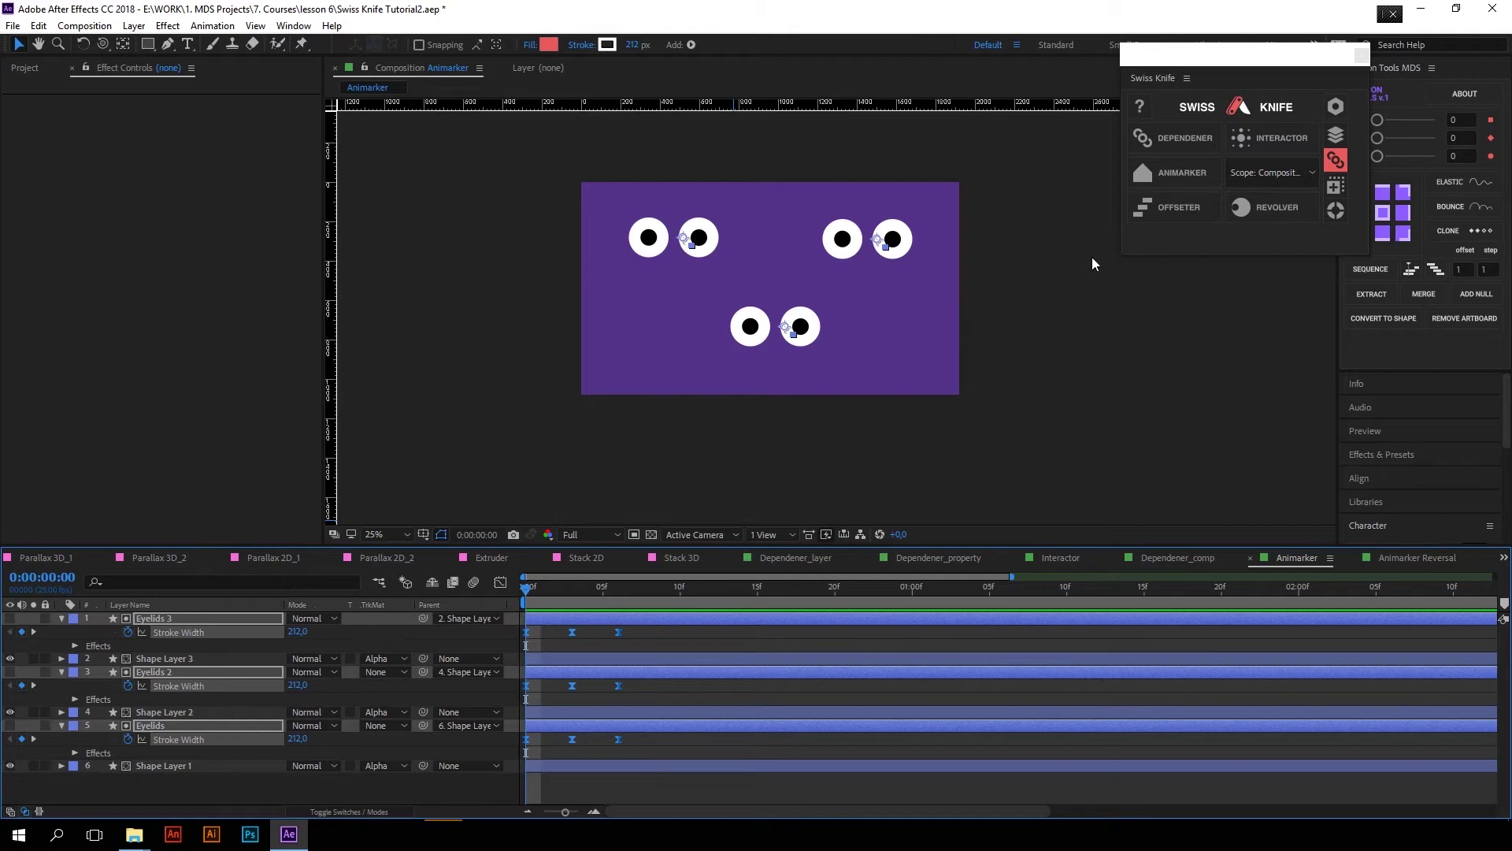
# Step: Apply Animarker directly to the three Eyelids layers without a control null, and add a marker to Eyelids 3 at frame 8
pyautogui.click(1182, 173)
pyautogui.click(692, 523)
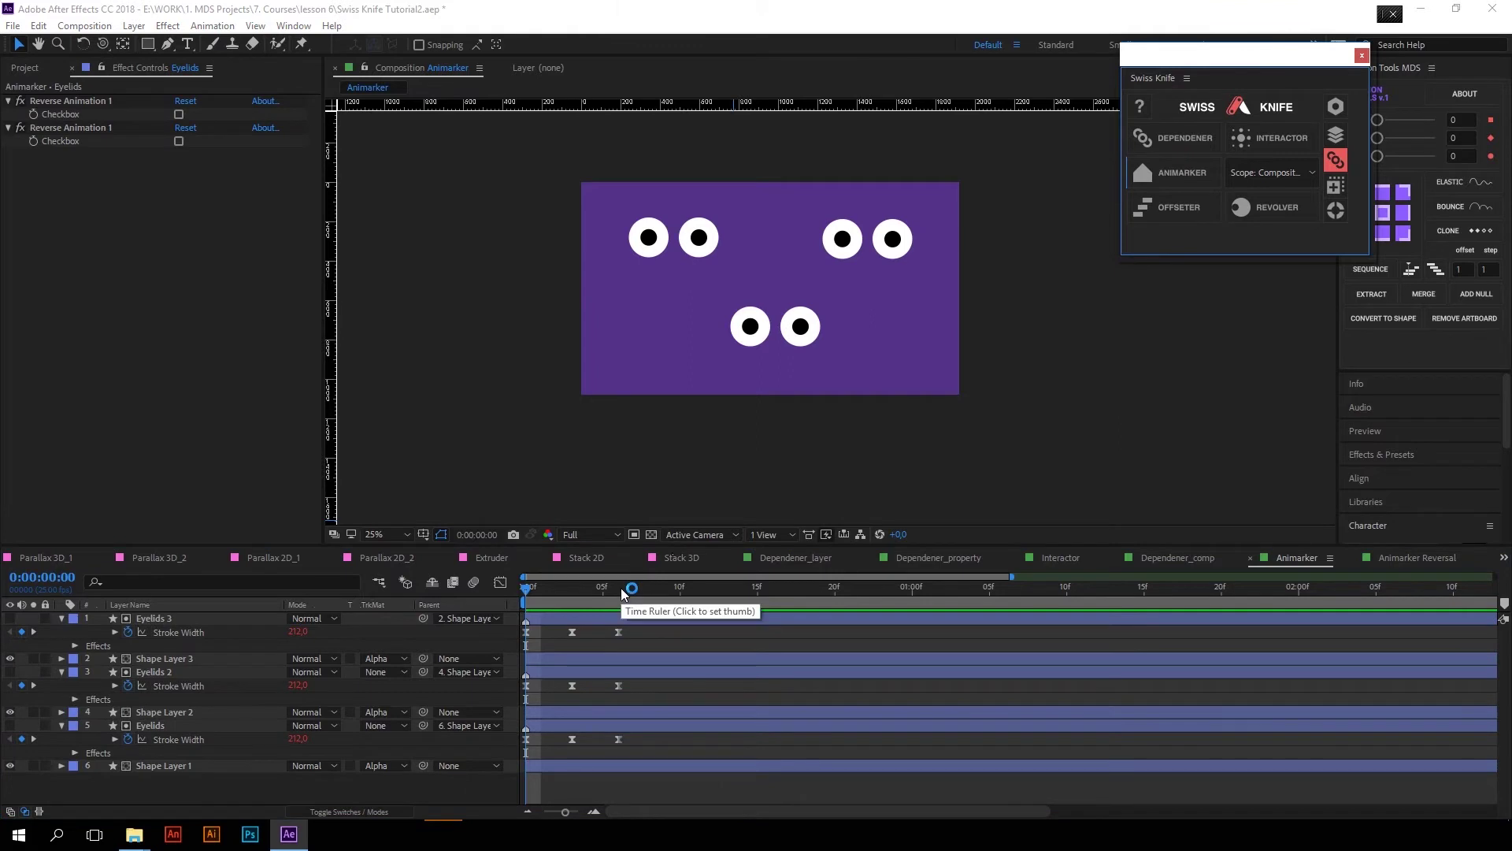
pyautogui.click(649, 588)
pyautogui.click(672, 621)
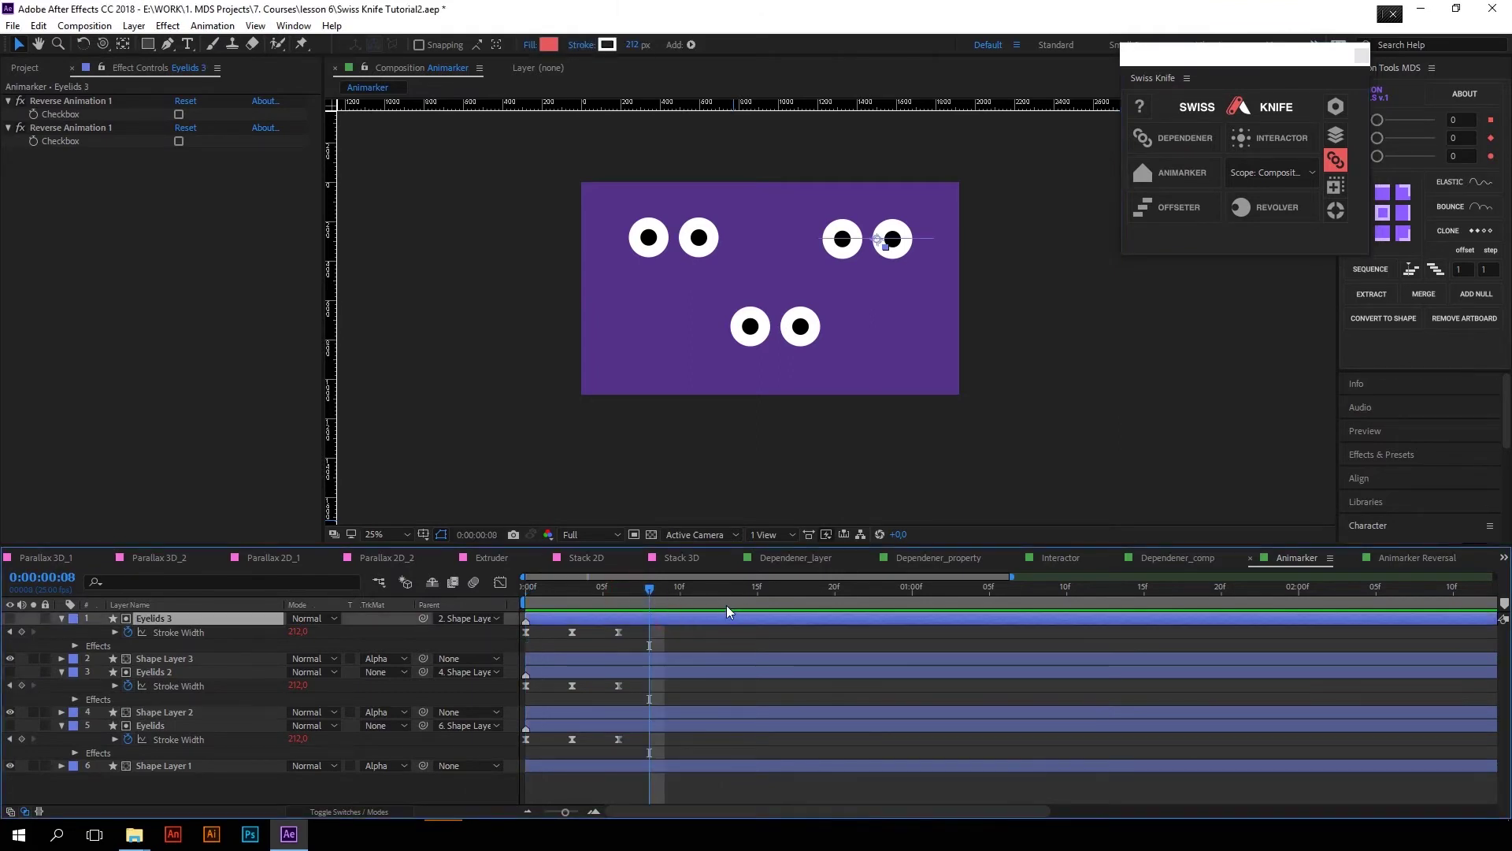
pyautogui.click(702, 590)
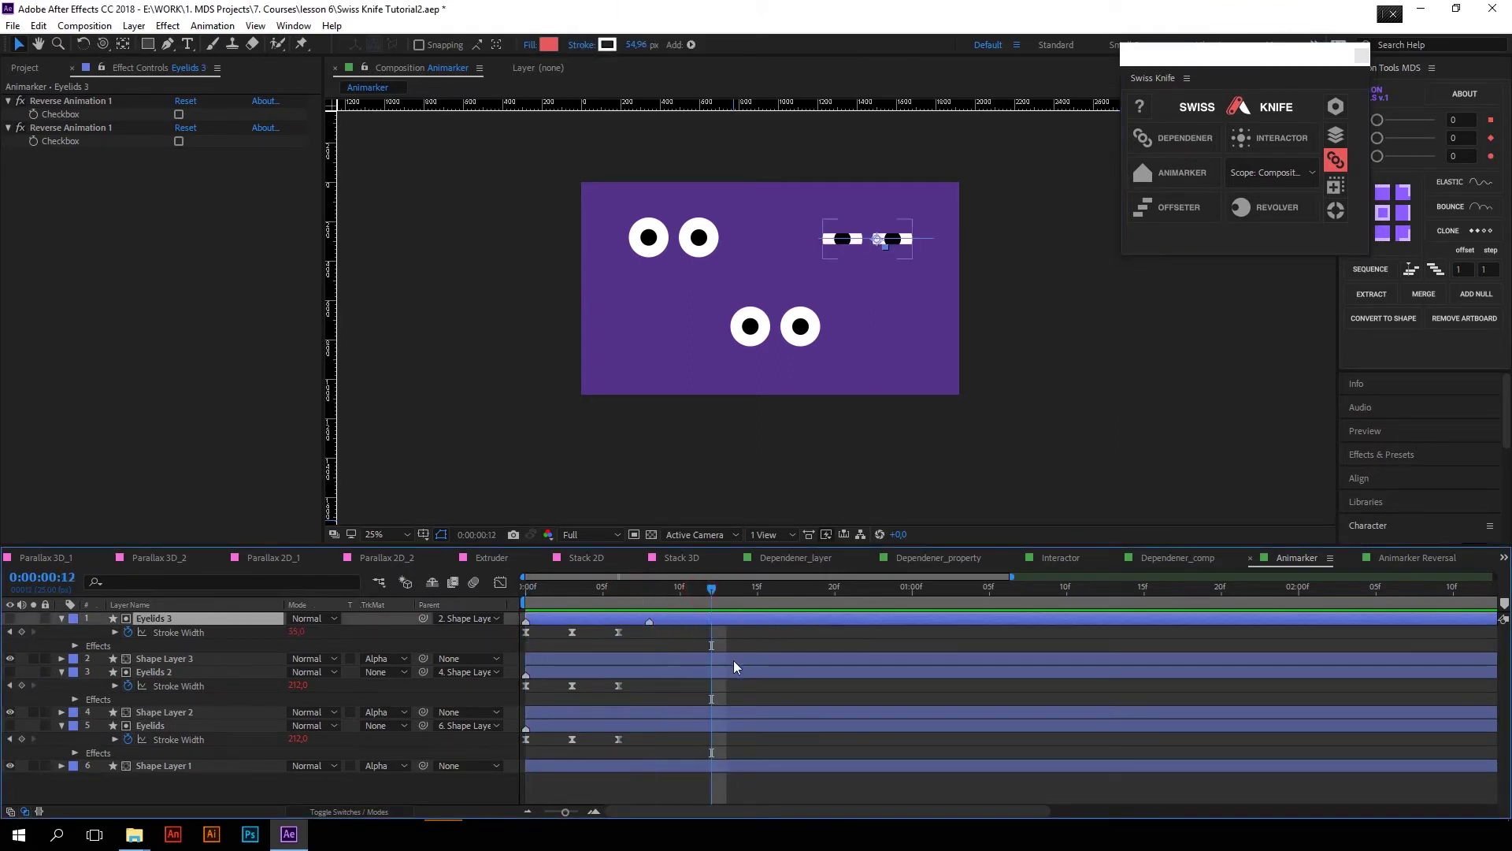
# Step: Add markers to Eyelids 2 at frame 12 and Eyelids at frame 22, plus another on Eyelids 2, and preview the separate blinks
pyautogui.click(729, 674)
pyautogui.click(868, 588)
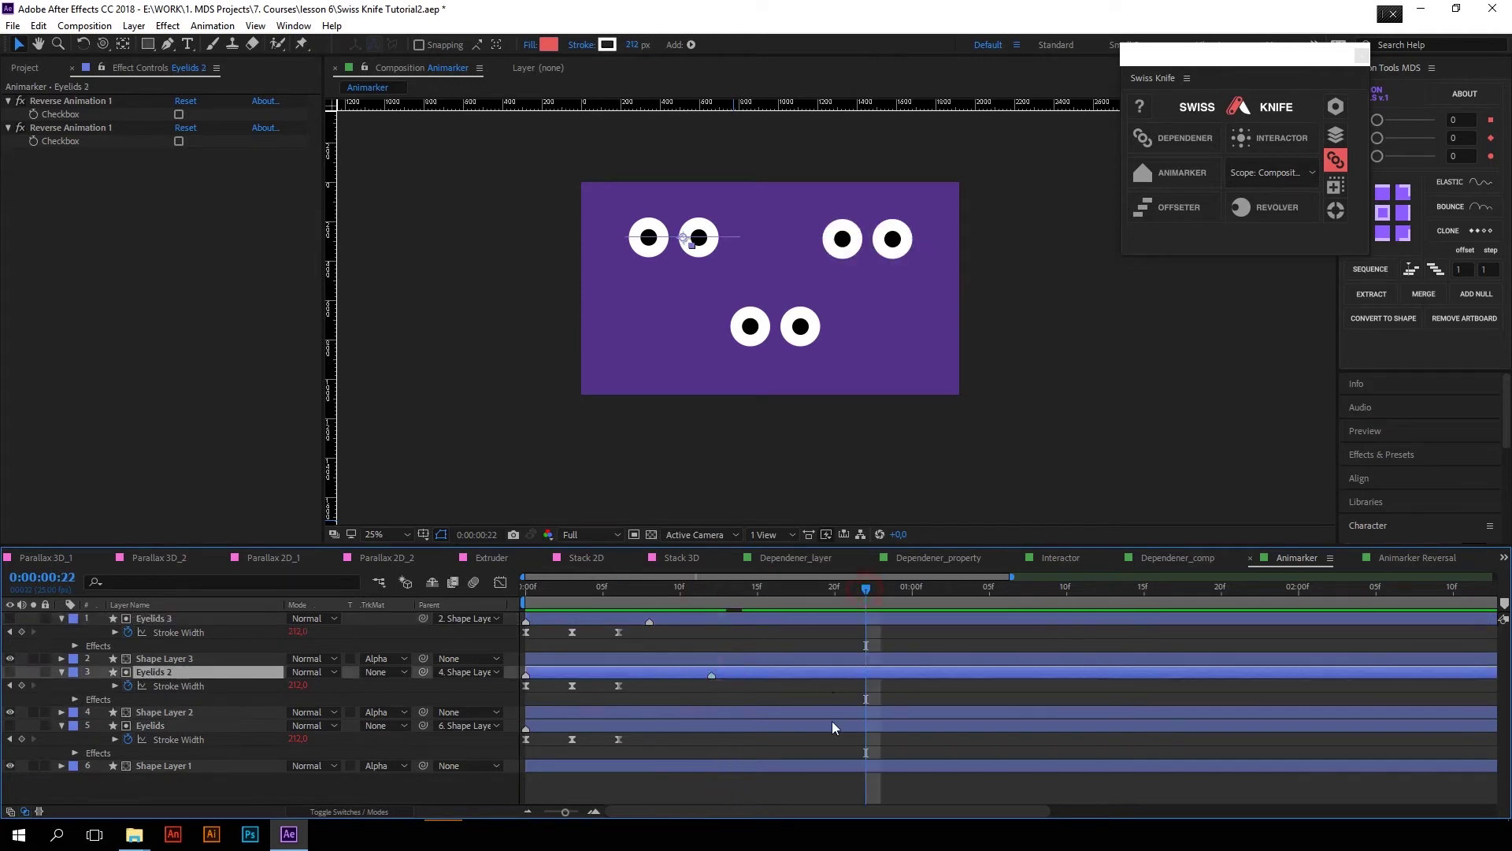
pyautogui.click(824, 724)
pyautogui.press('KP_Multiply')
pyautogui.click(896, 590)
pyautogui.click(903, 674)
pyautogui.press('KP_Multiply')
pyautogui.press('Home')
pyautogui.press('space')
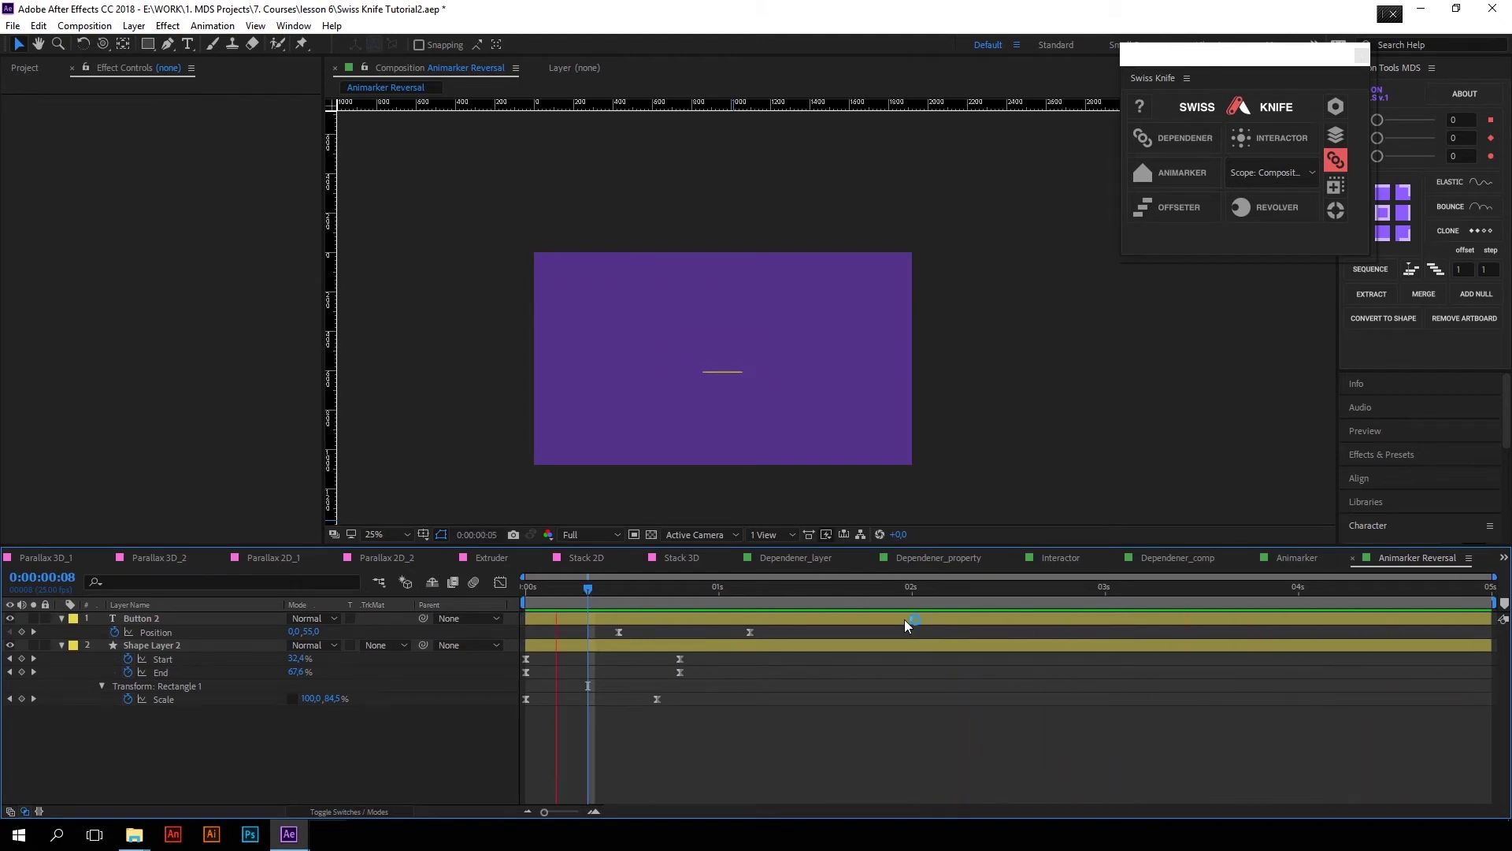
# Step: Apply Animarker with a control null to all Animarker Reversal layers, move its marker to 0:00:01:08, and preview from the start
pyautogui.click(852, 588)
pyautogui.hotkey('ctrl', 'a')
pyautogui.click(1174, 173)
pyautogui.click(782, 587)
pyautogui.moveTo(851, 623); pyautogui.dragTo(781, 620)
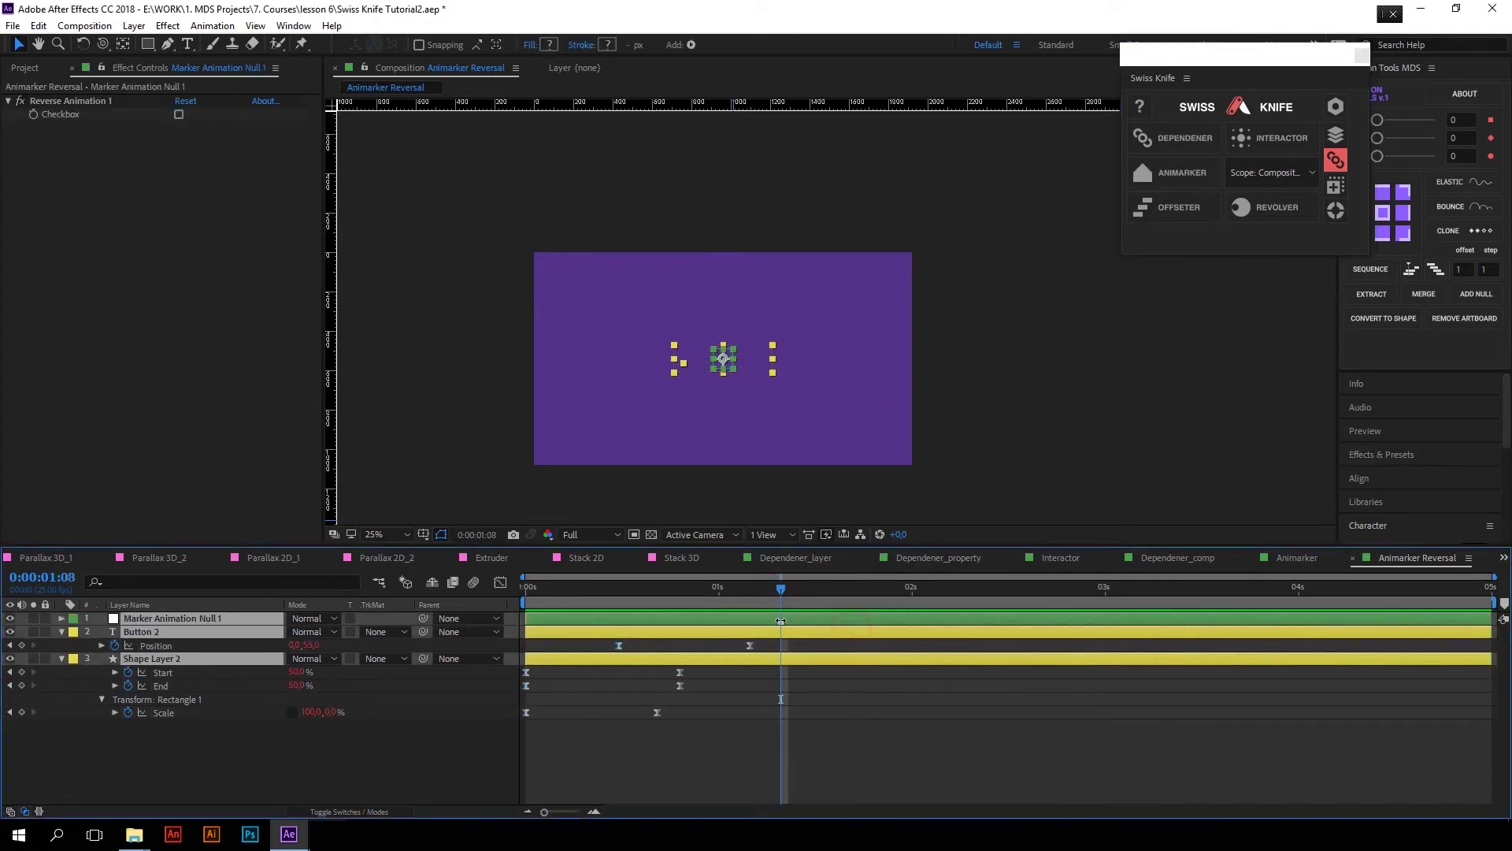
pyautogui.press('Home')
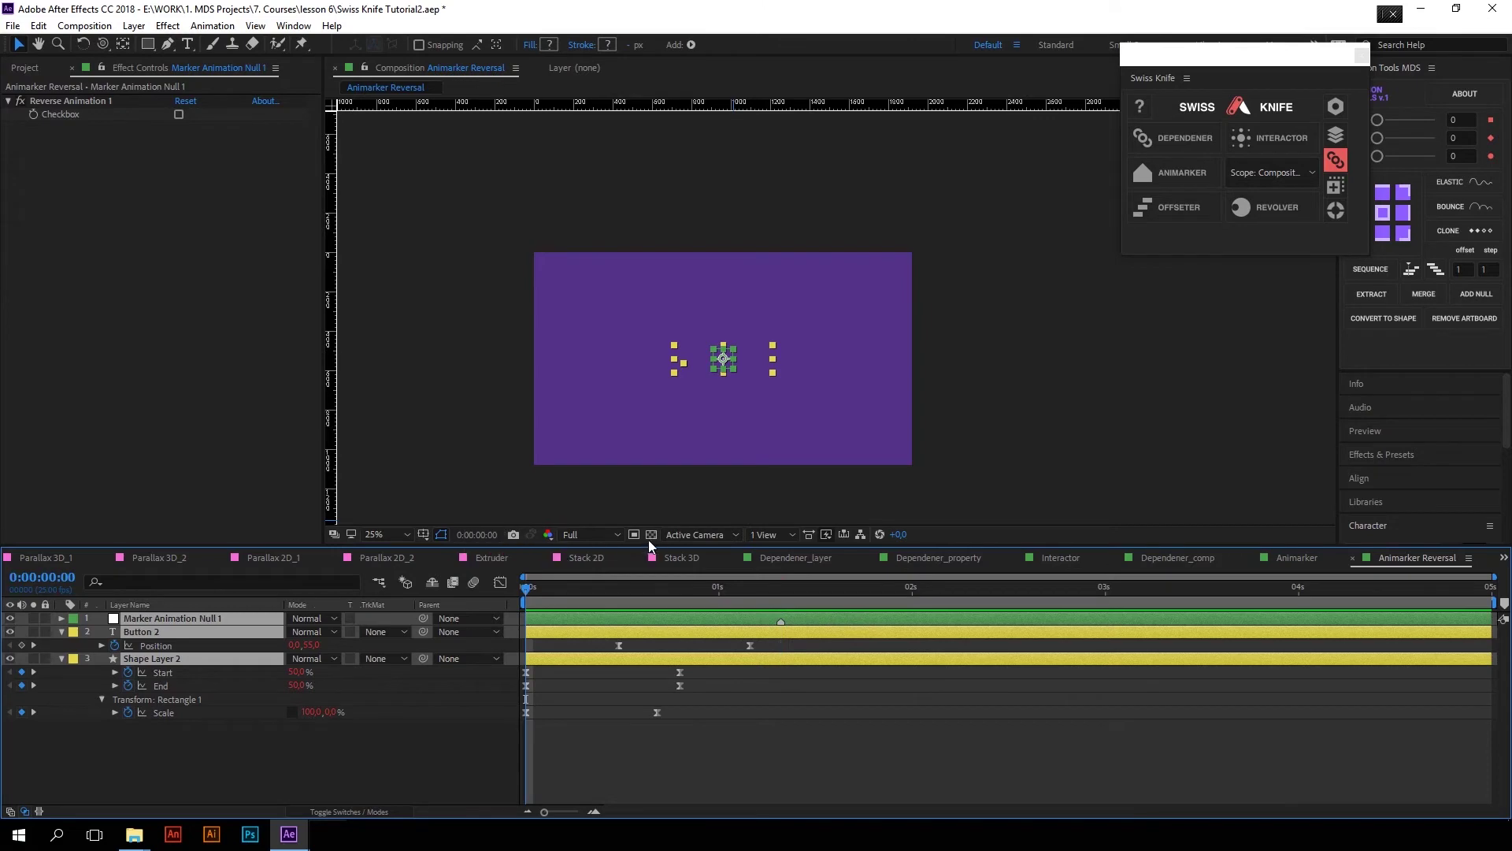
pyautogui.press('space')
# Step: Add a second marker to Marker Animation Null 1 at 0:00:02:20 and preview the button animation
pyautogui.click(1066, 593)
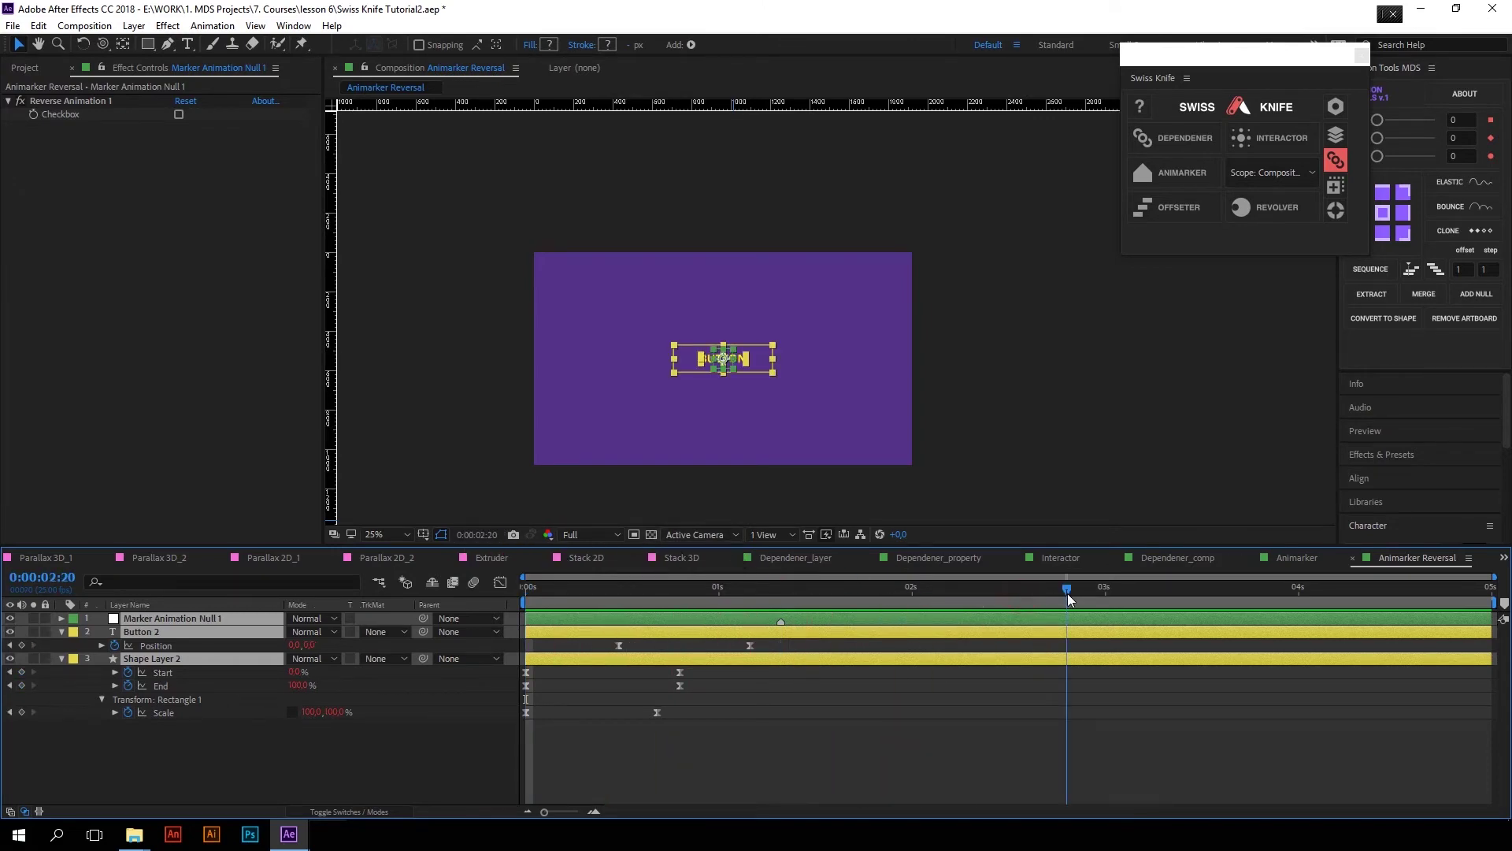
pyautogui.click(1071, 618)
pyautogui.press('KP_Multiply')
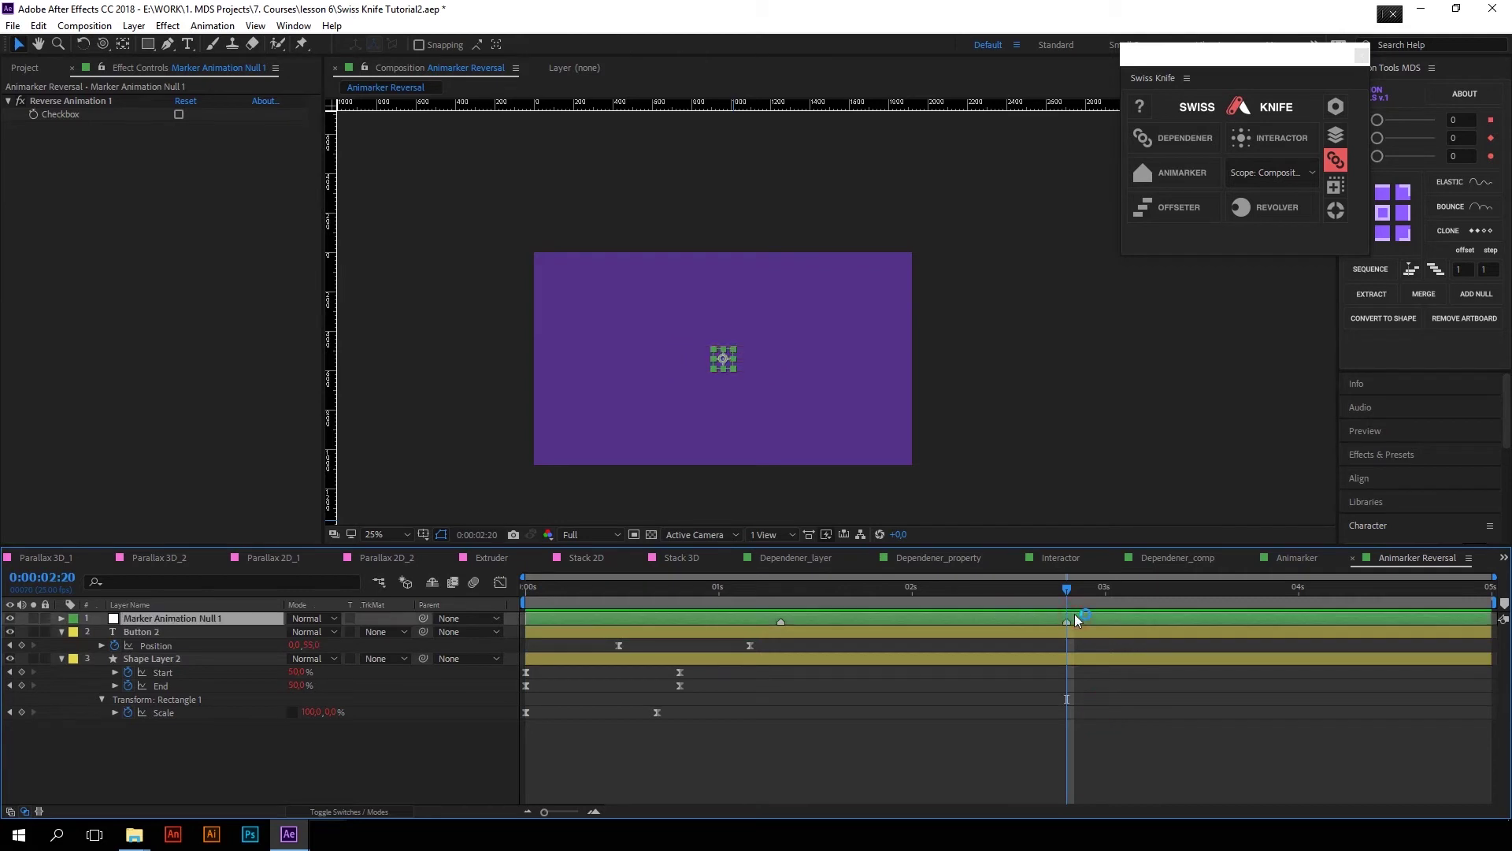
pyautogui.click(750, 587)
pyautogui.press('space')
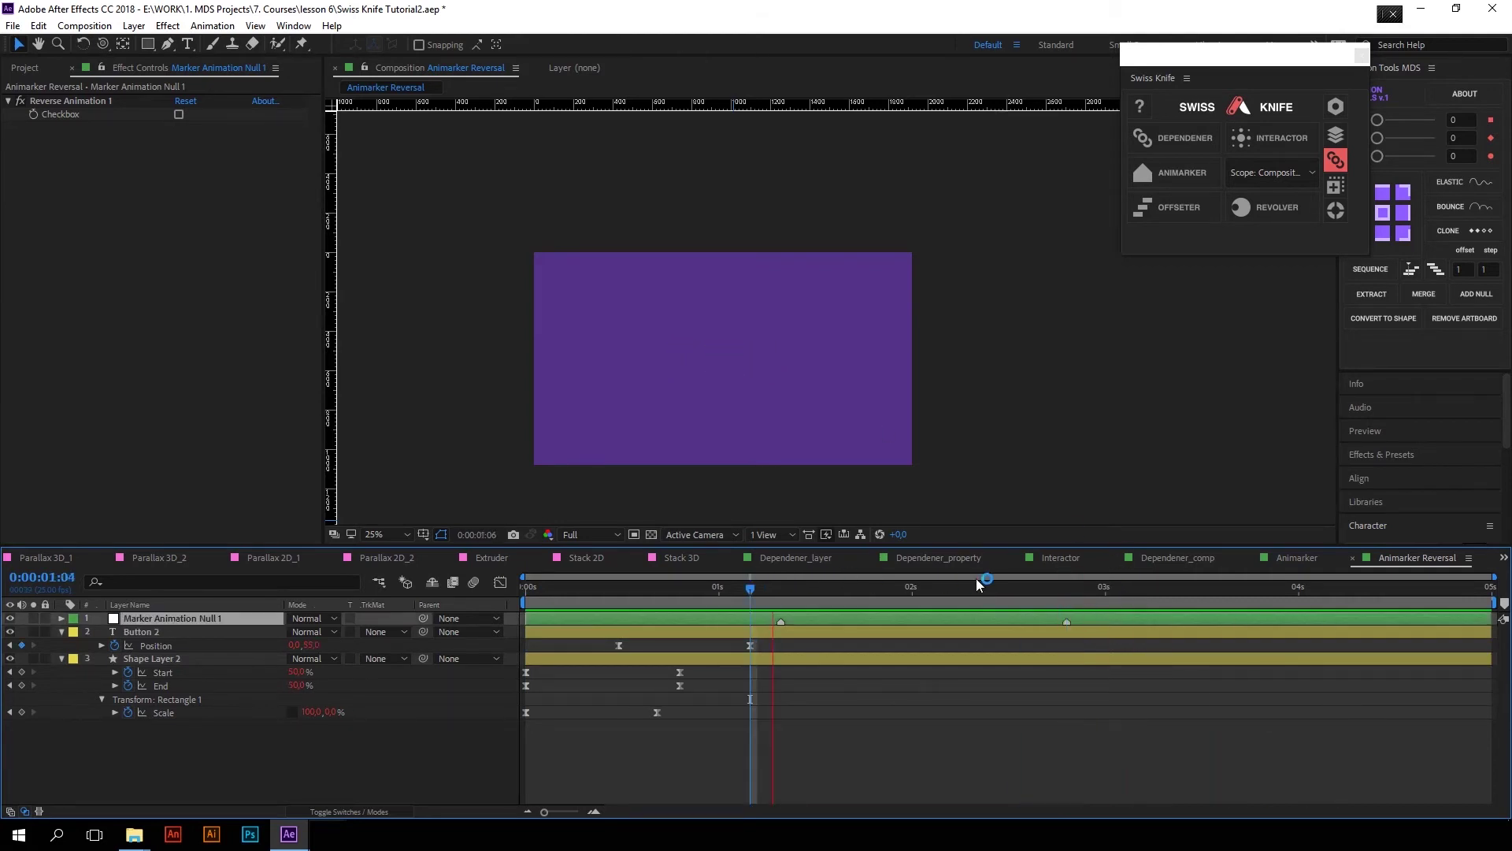
# Step: Enable the Reverse Animation 1 checkbox of Marker Animation Null 1 at 0:00:02:20 and play the reversed button animation
pyautogui.click(1066, 589)
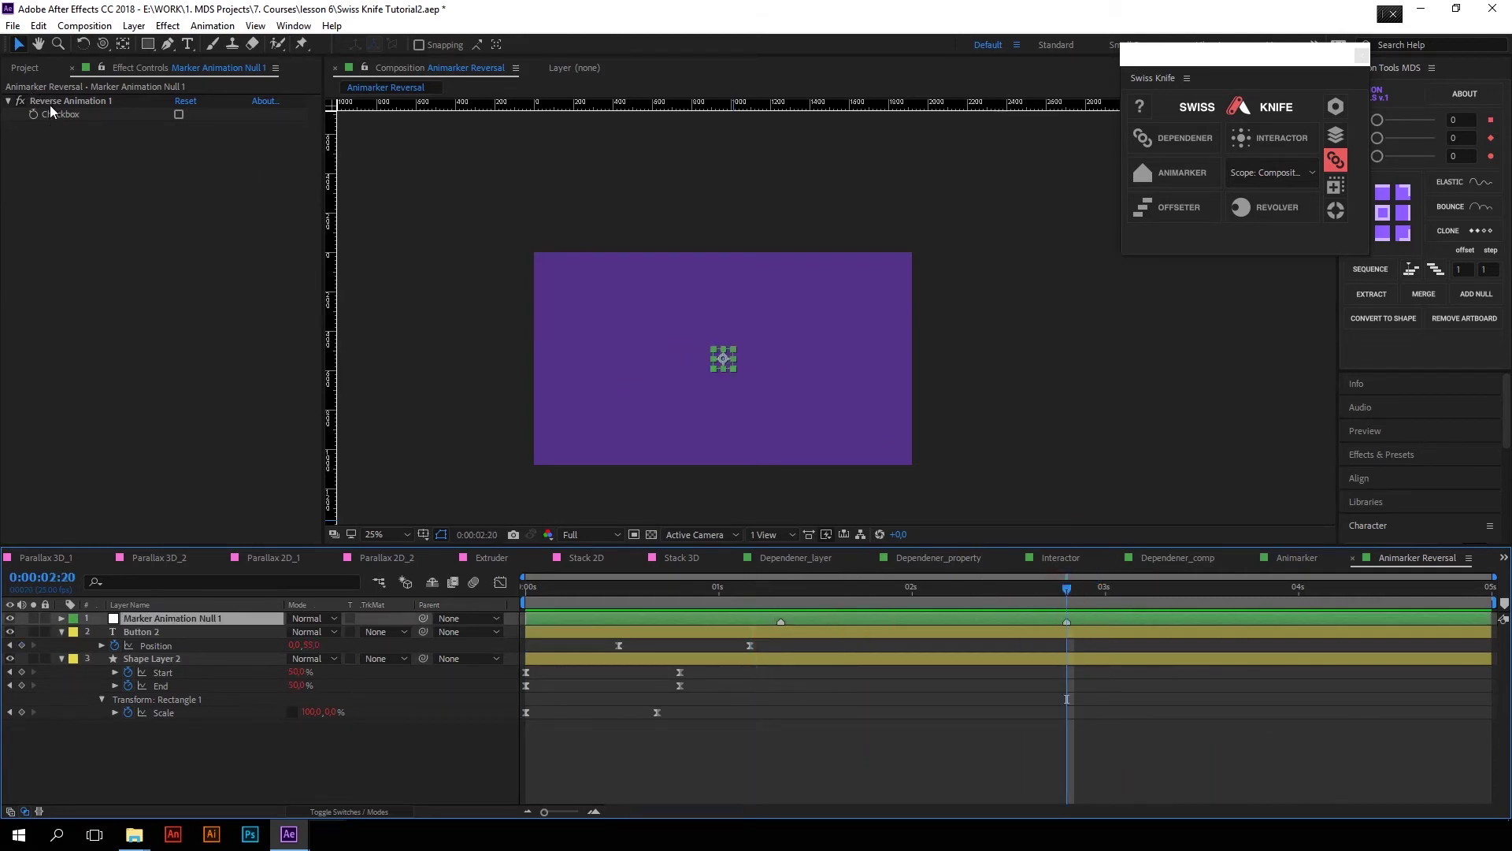
pyautogui.click(179, 114)
pyautogui.press('space')
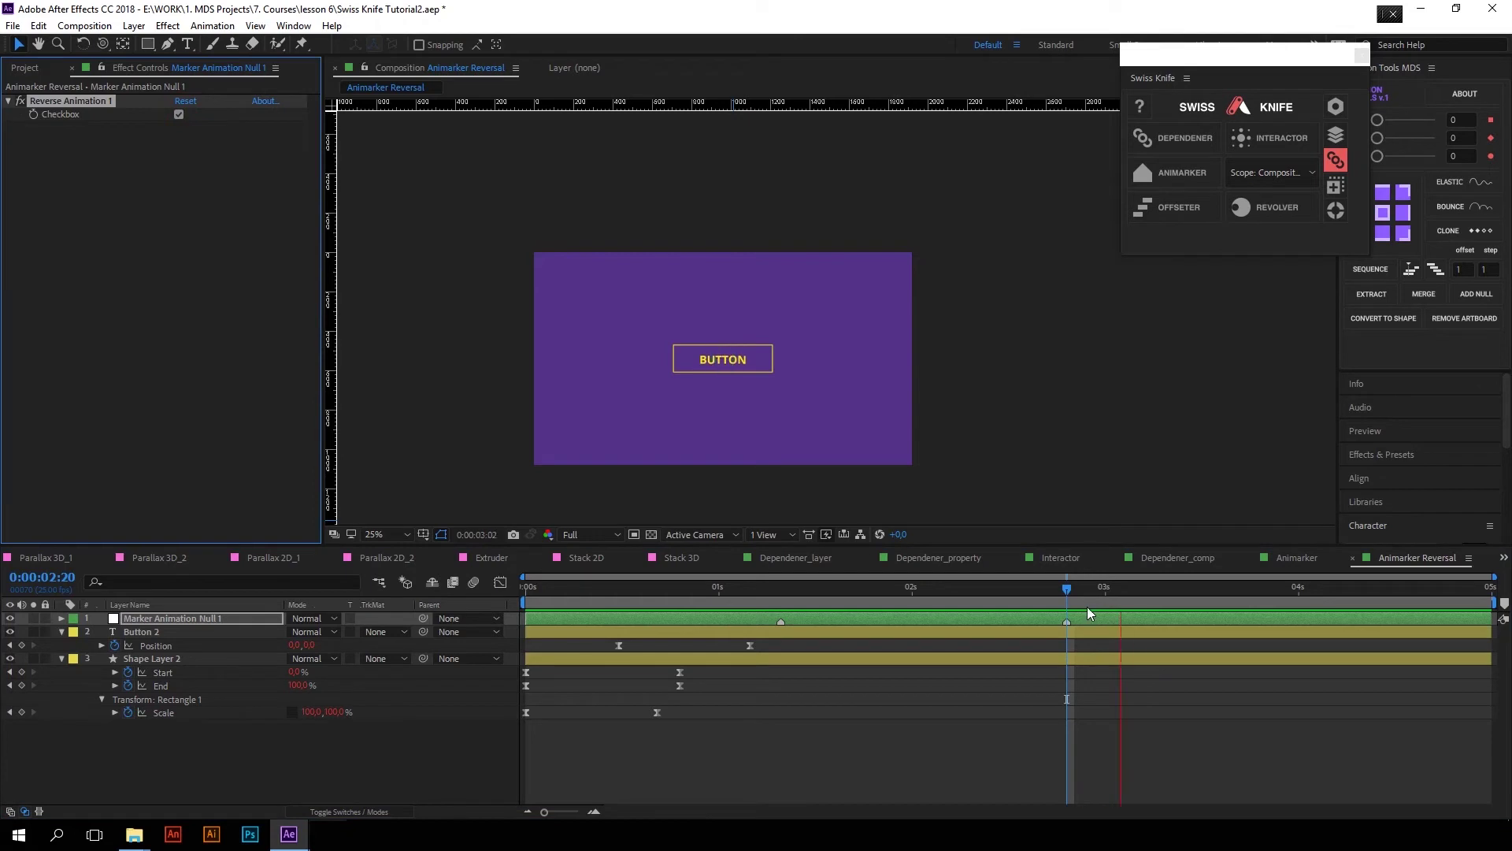
# Step: Keyframe the Reverse Animation 1 checkbox on at 0:00:02:20 and off at 0:00:02:14, and preview the result
pyautogui.click(1066, 591)
pyautogui.click(34, 115)
pyautogui.press('u')
pyautogui.click(1021, 587)
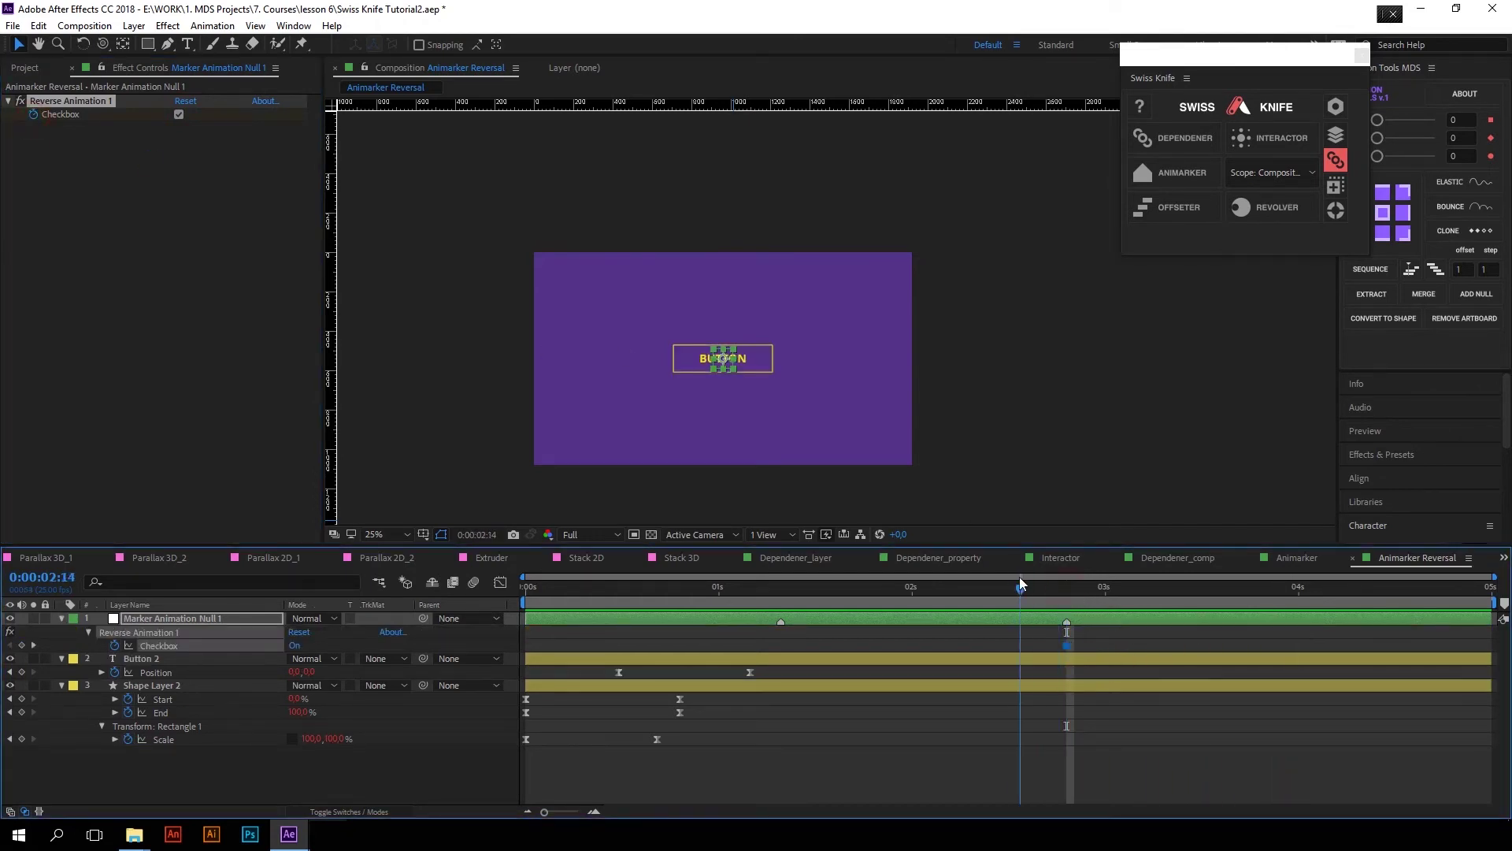
pyautogui.click(179, 114)
pyautogui.press('space')
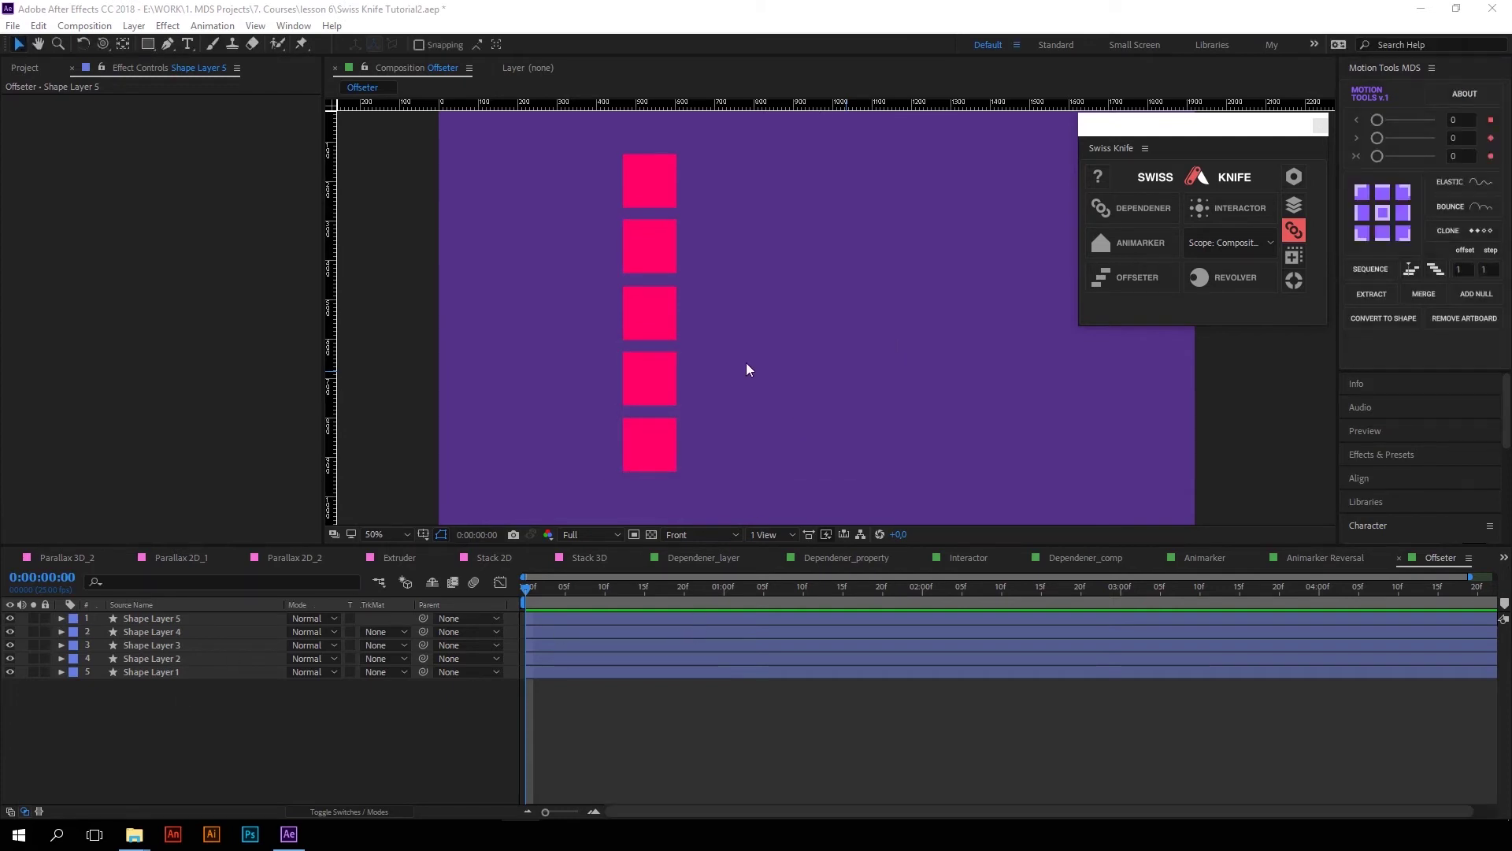
# Step: In the Offseter composition, select Shape Layers 1 to 5 together and apply Offseter to them
pyautogui.click(659, 185)
pyautogui.keyDown('shift'); pyautogui.click(669, 446); pyautogui.keyUp('shift')
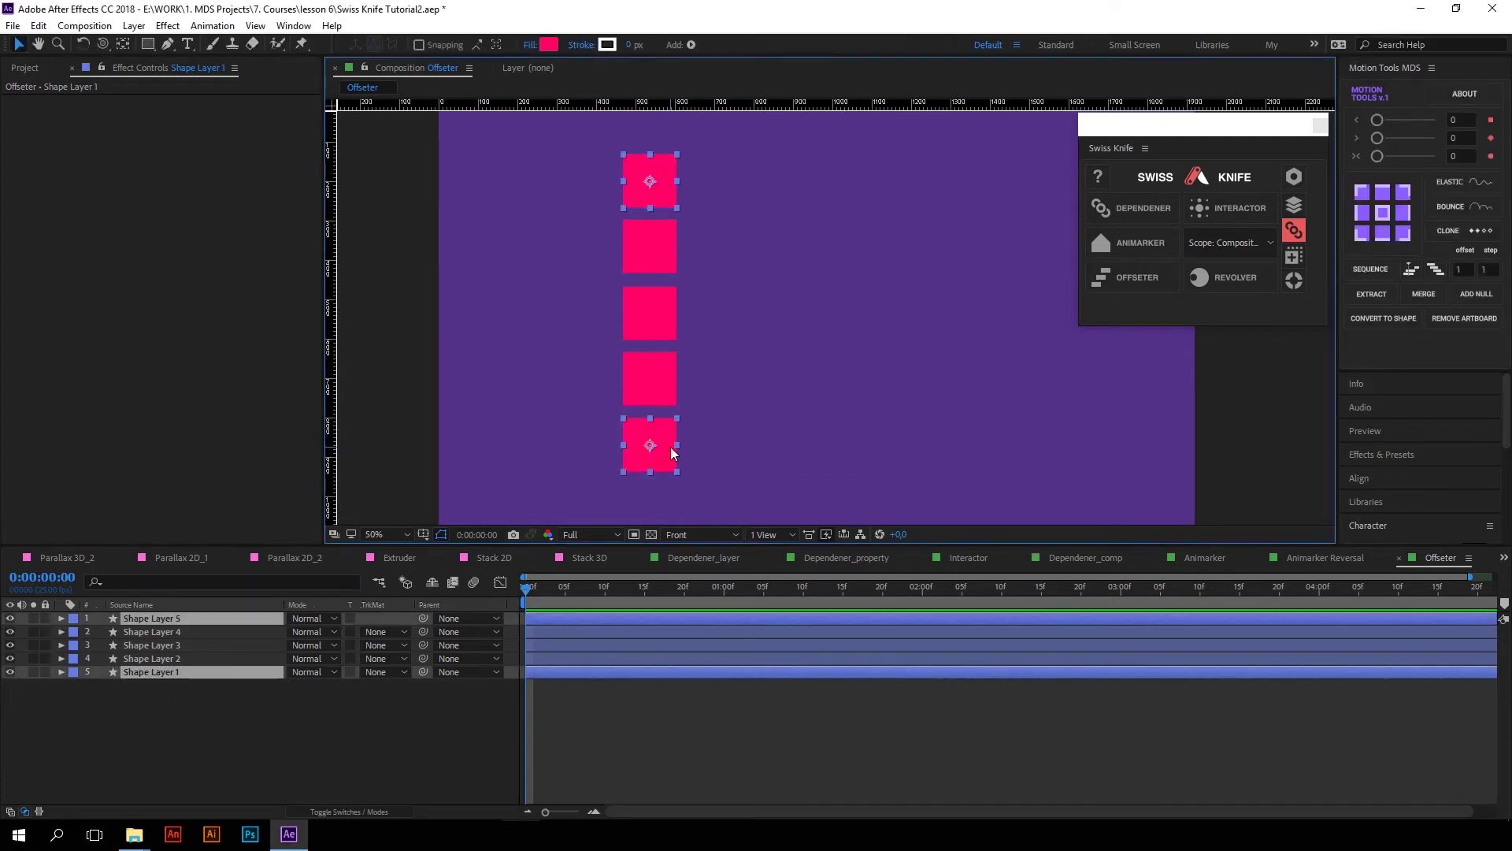
pyautogui.click(248, 740)
pyautogui.moveTo(376, 773); pyautogui.dragTo(232, 613)
pyautogui.click(1137, 277)
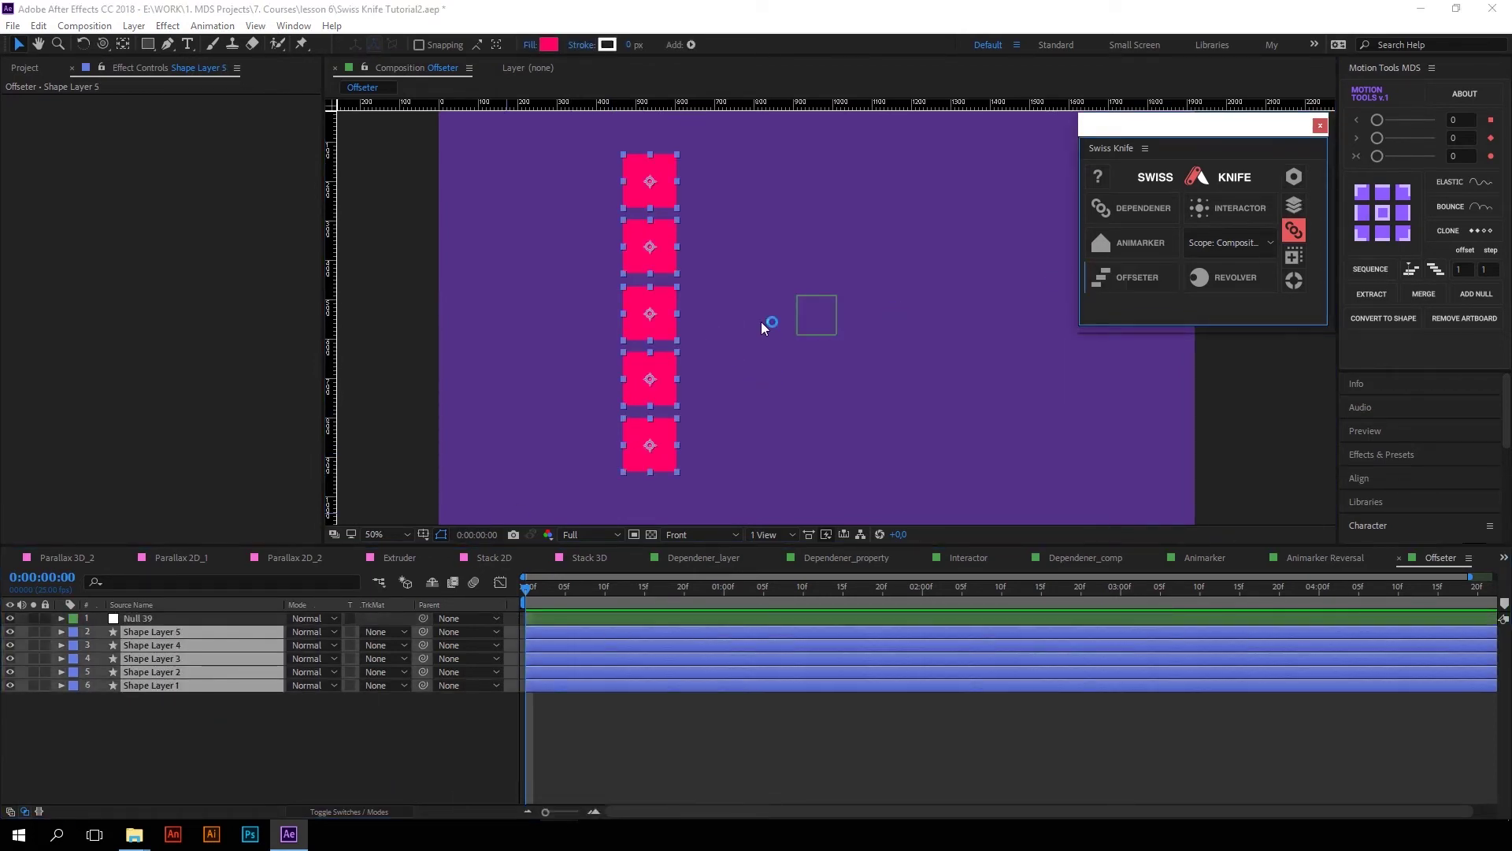
# Step: Keyframe Null 39's position at 0:00:00:00, and at 0:00:00:16 move it horizontally right to about X 1360
pyautogui.click(822, 315)
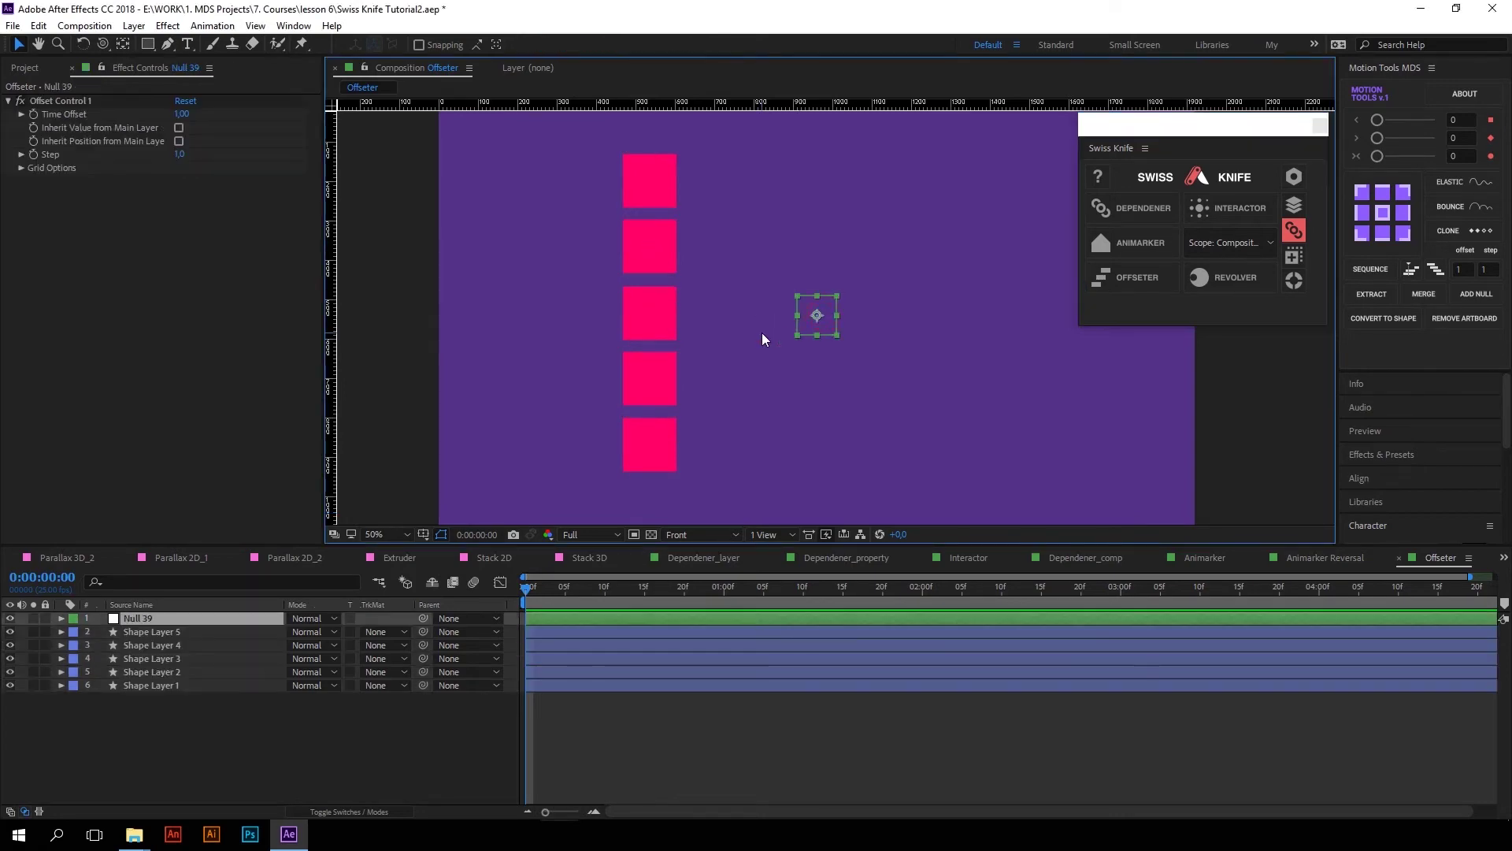
pyautogui.press('p')
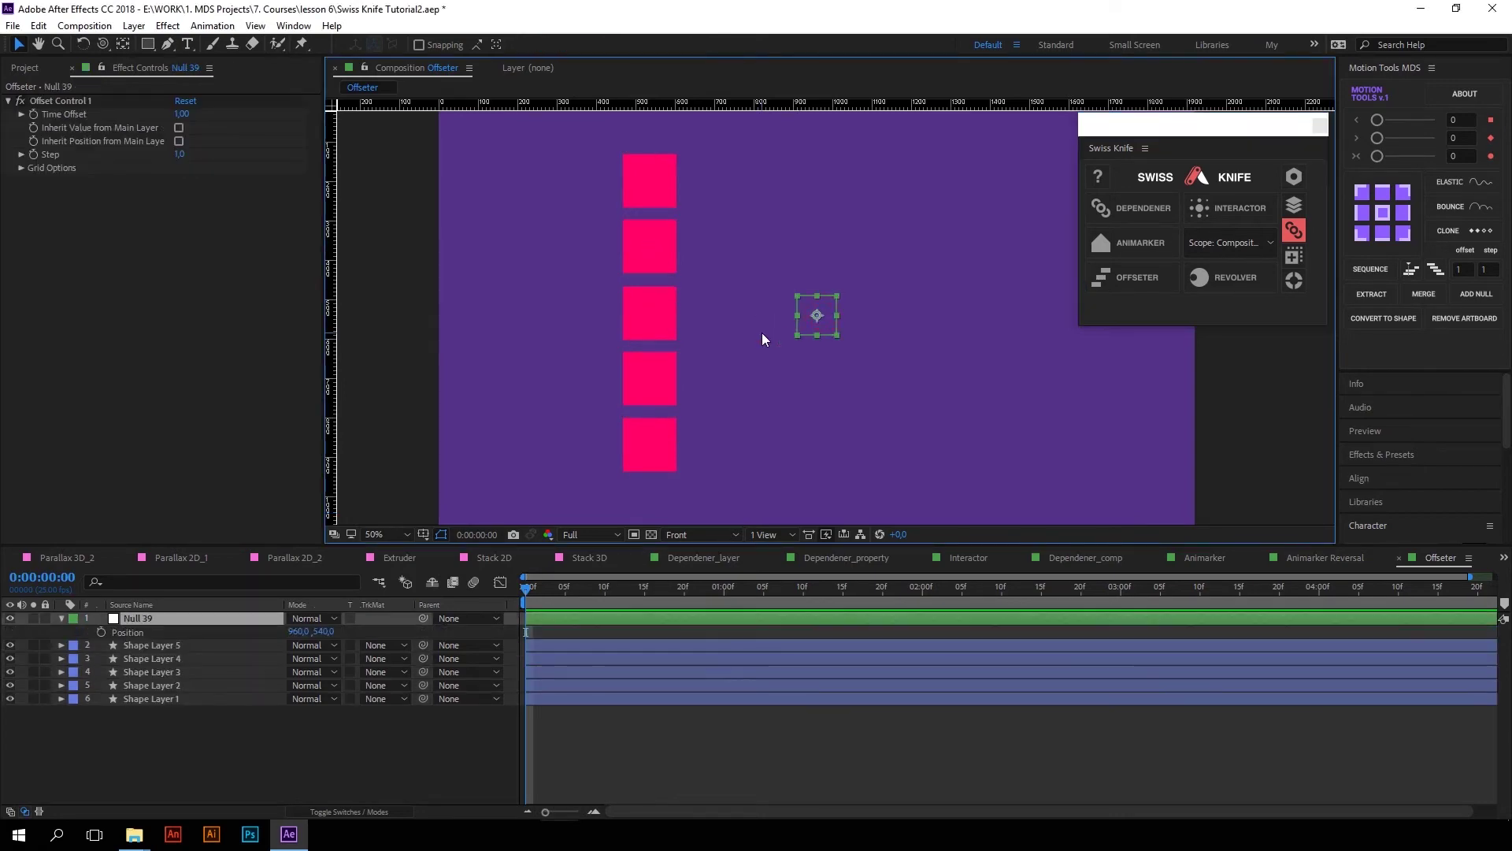
pyautogui.click(102, 632)
pyautogui.moveTo(525, 587); pyautogui.dragTo(652, 587)
pyautogui.moveTo(817, 315); pyautogui.dragTo(976, 313)
# Step: Apply Easy Ease to both position keyframes of Null 39, reshape the speed curve, and preview the staggered squares
pyautogui.moveTo(677, 640); pyautogui.dragTo(506, 624)
pyautogui.press('F9')
pyautogui.click(501, 584)
pyautogui.moveTo(631, 762); pyautogui.dragTo(589, 763)
pyautogui.moveTo(577, 590); pyautogui.dragTo(356, 587)
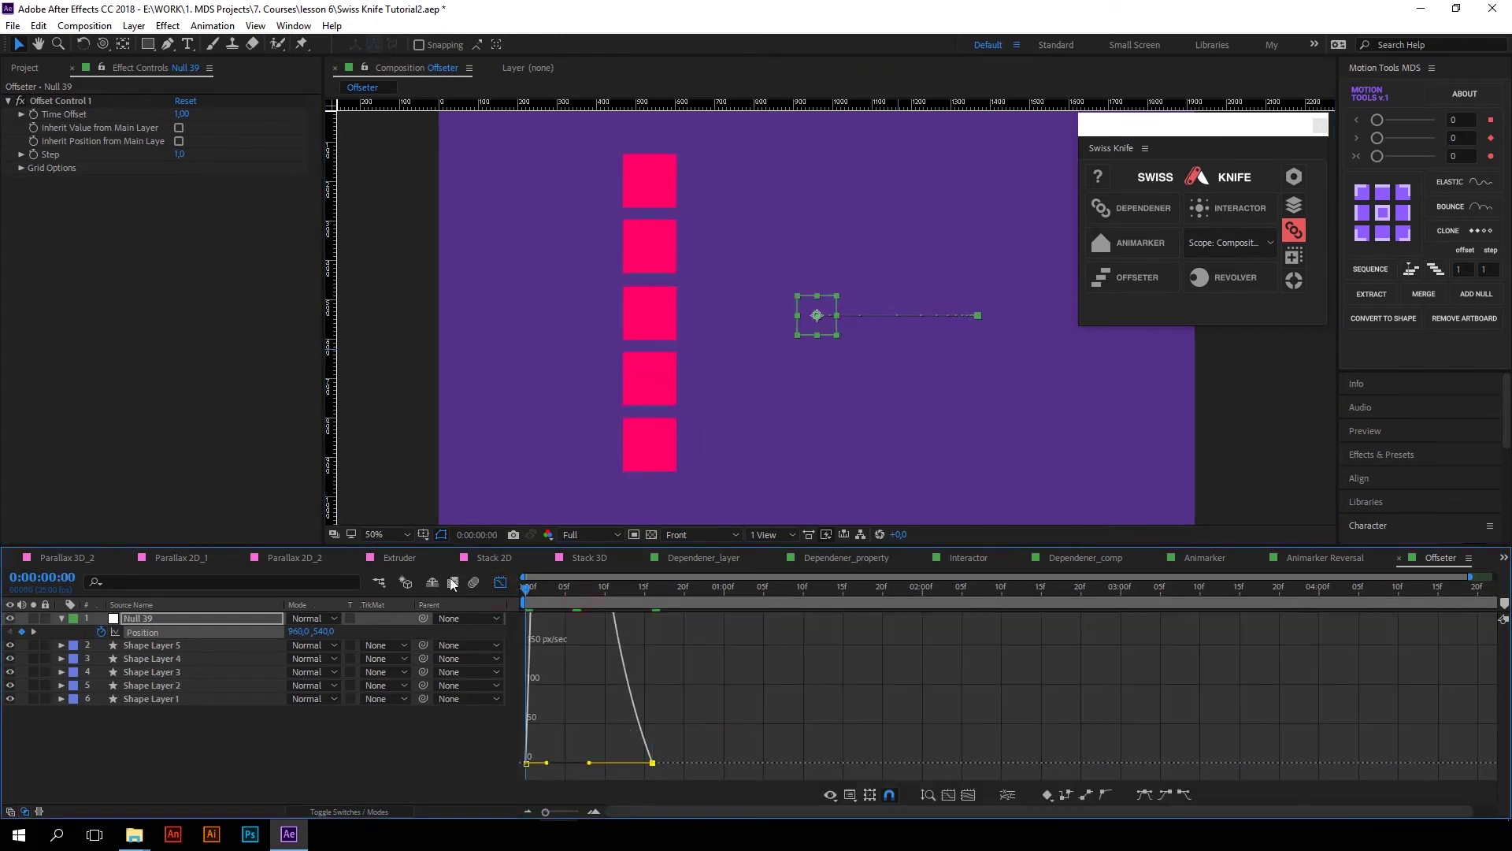
pyautogui.press('space')
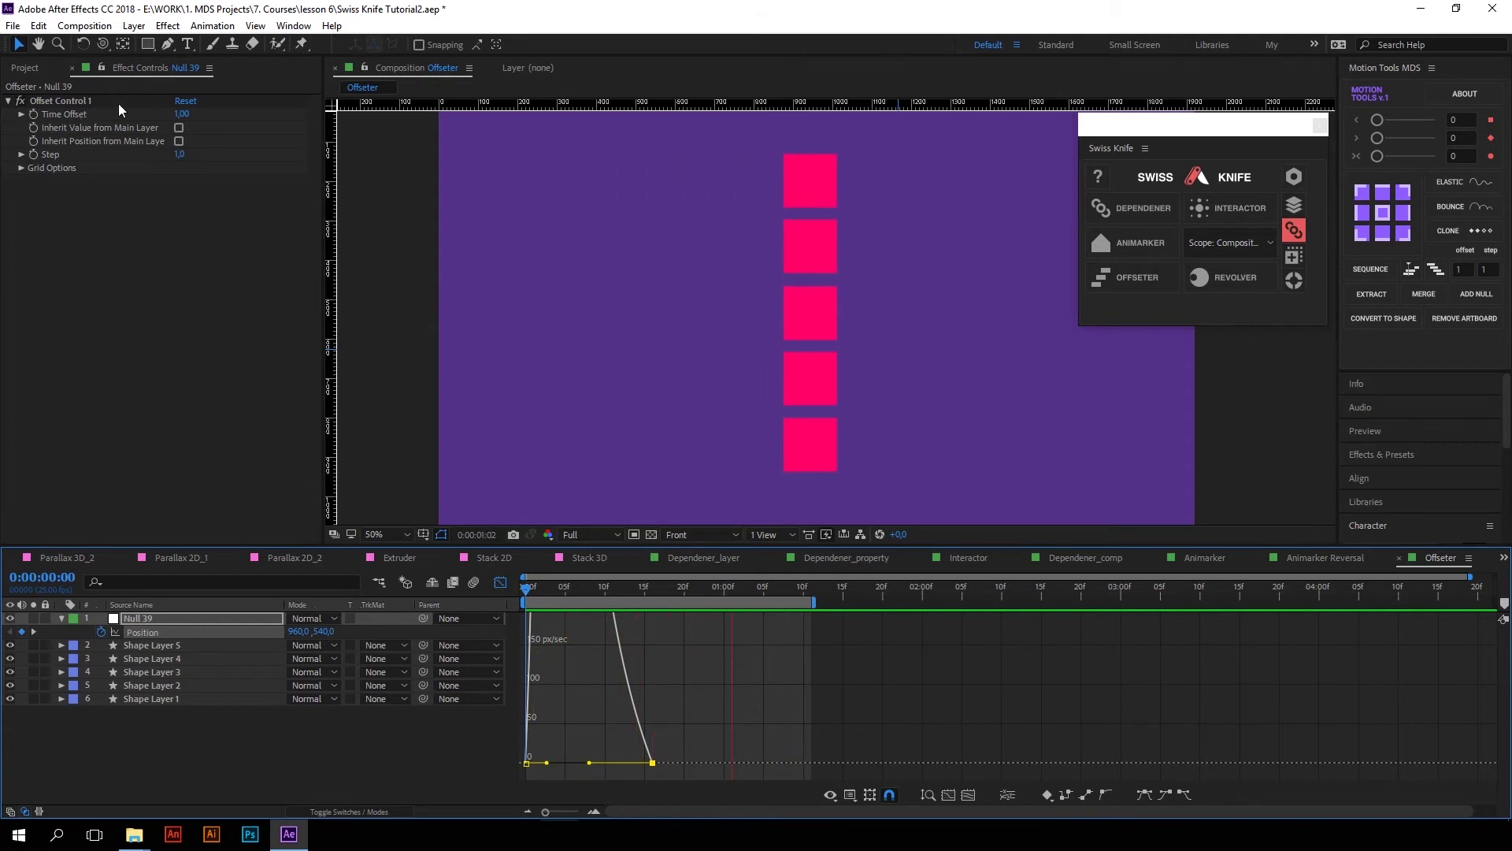
# Step: Set the Time Offset of Null 39's Offset Control 1 to 2 and preview the animation
pyautogui.click(182, 114)
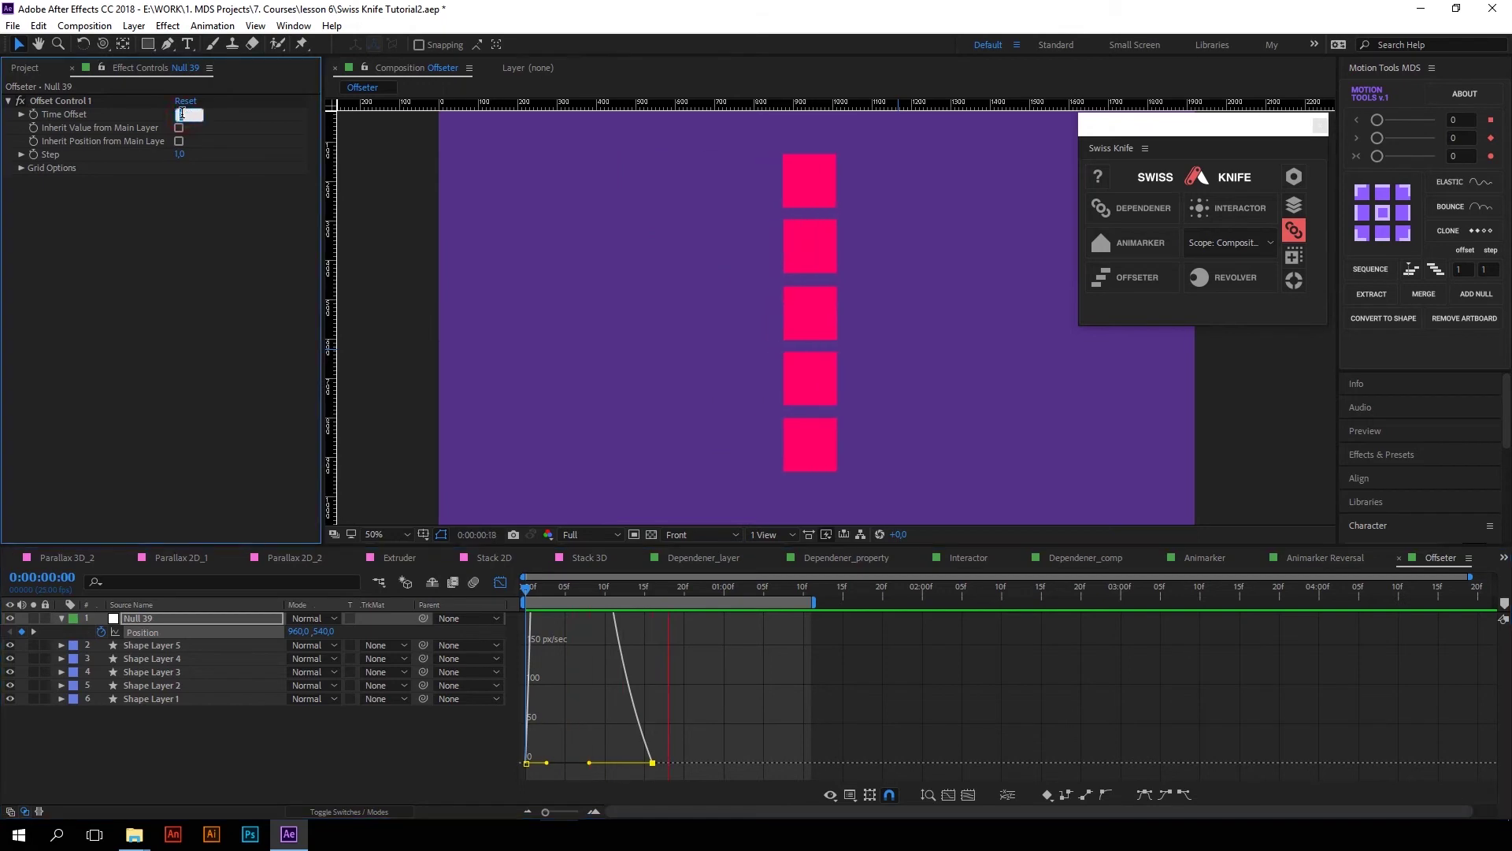
pyautogui.write('2')
pyautogui.press('Return')
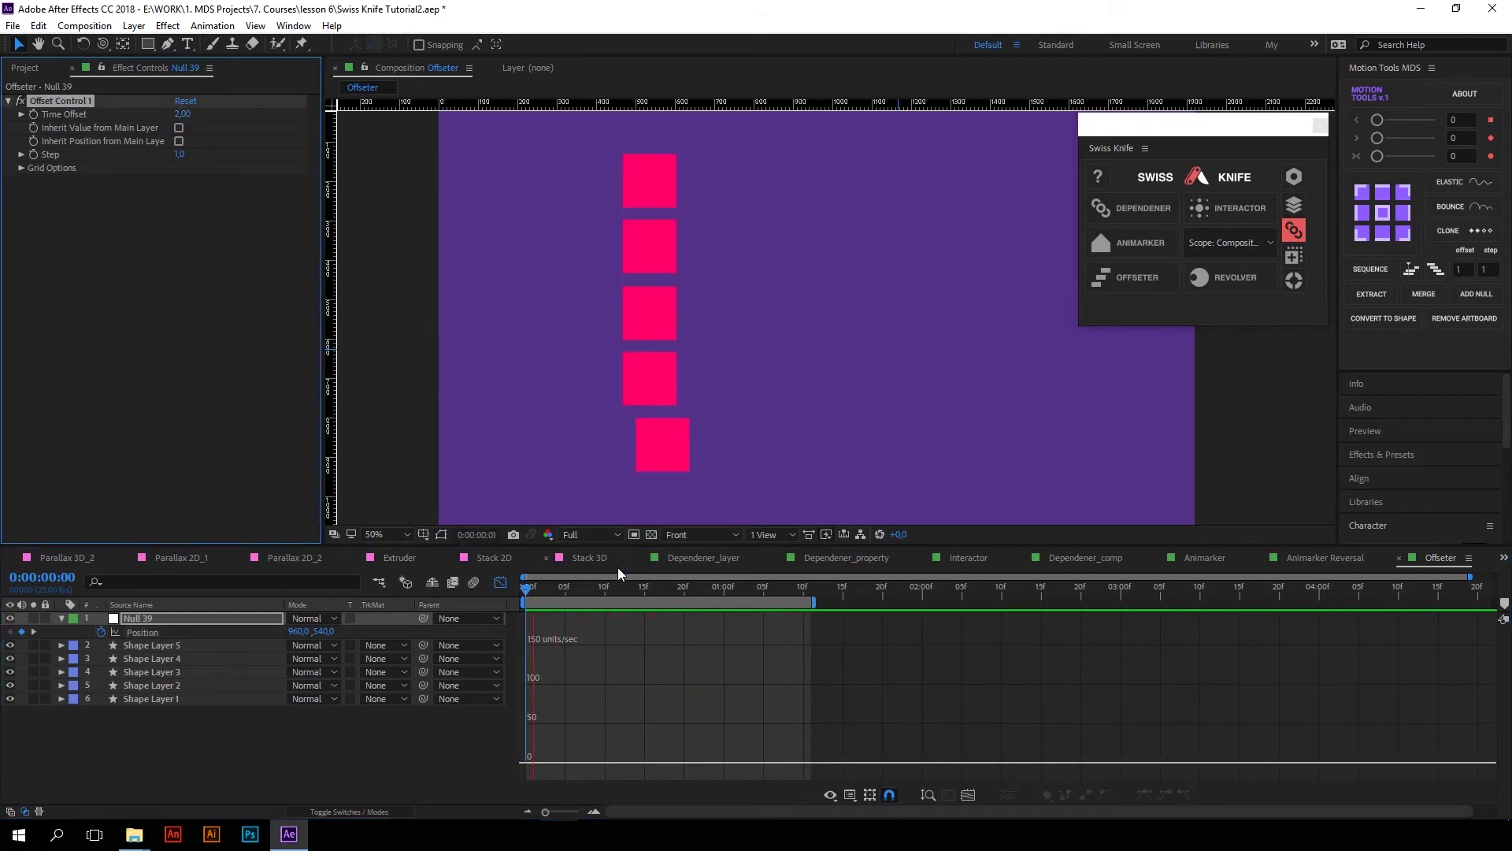
pyautogui.click(500, 582)
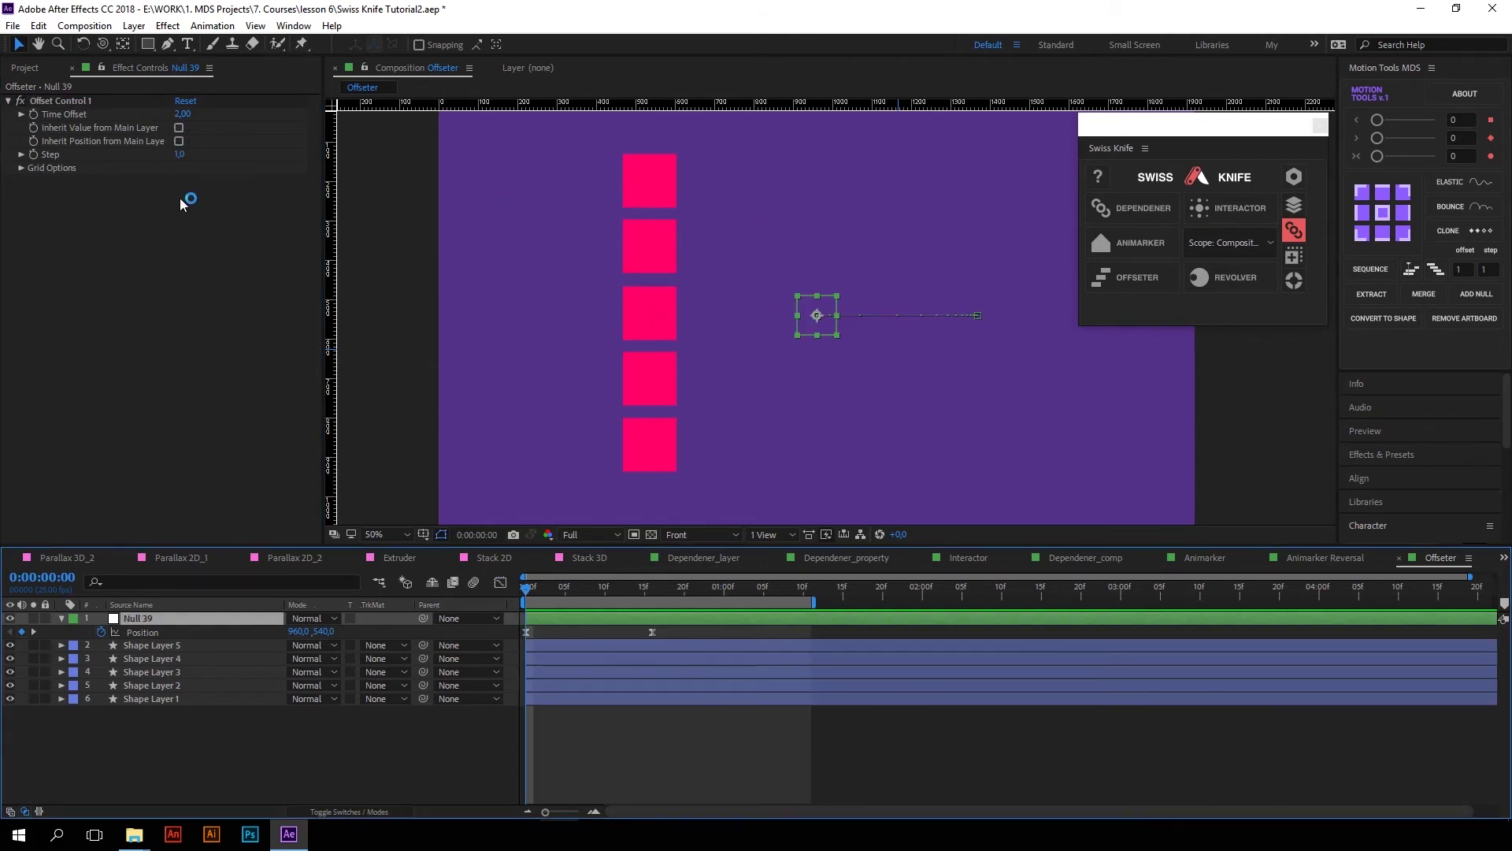
# Step: Enable Inherit Value from Main Layer and keyframe Null 39's rotation from -36° at 0:00:00:00 to 85° at 0:00:00:16
pyautogui.click(179, 128)
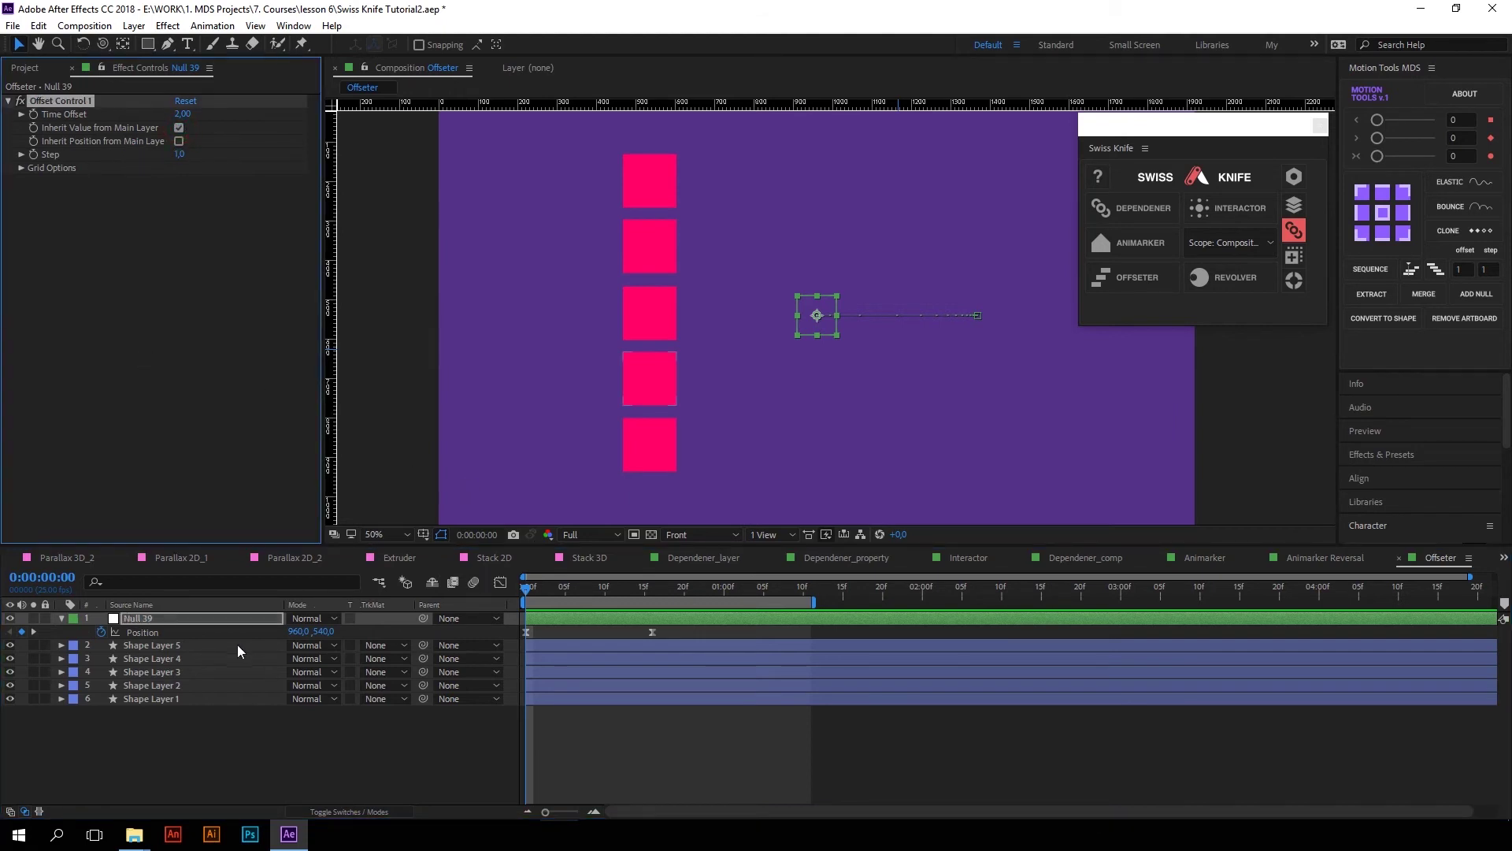
pyautogui.hotkey('shift', 'r')
pyautogui.moveTo(304, 646); pyautogui.dragTo(250, 602)
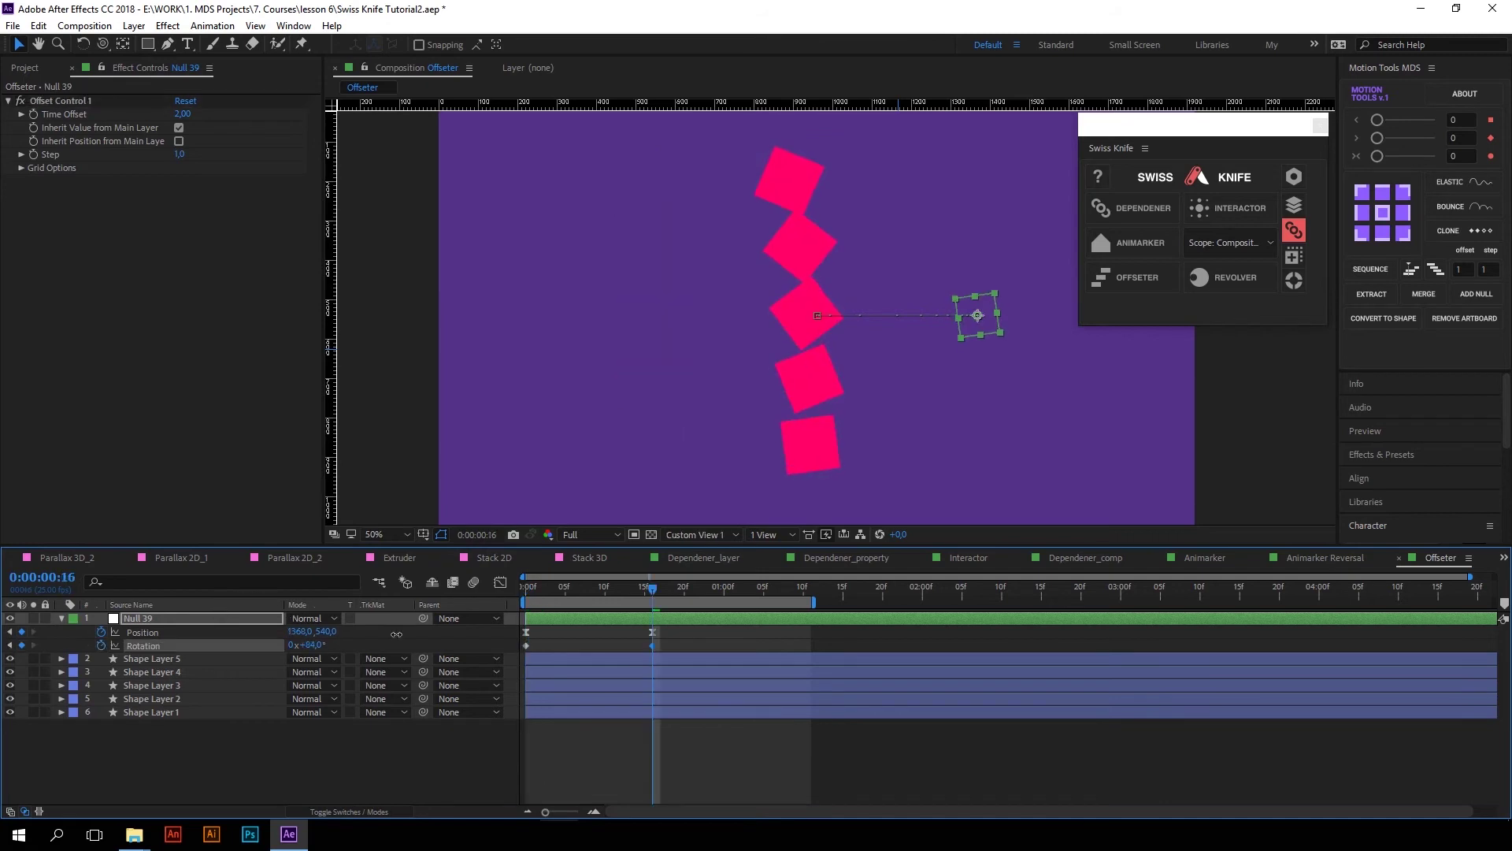
pyautogui.moveTo(396, 634); pyautogui.dragTo(397, 634)
# Step: Ease Null 39's rotation keyframes with a reshaped speed curve and preview the rotating squares
pyautogui.moveTo(655, 587); pyautogui.dragTo(394, 583)
pyautogui.press('space')
pyautogui.press('space')
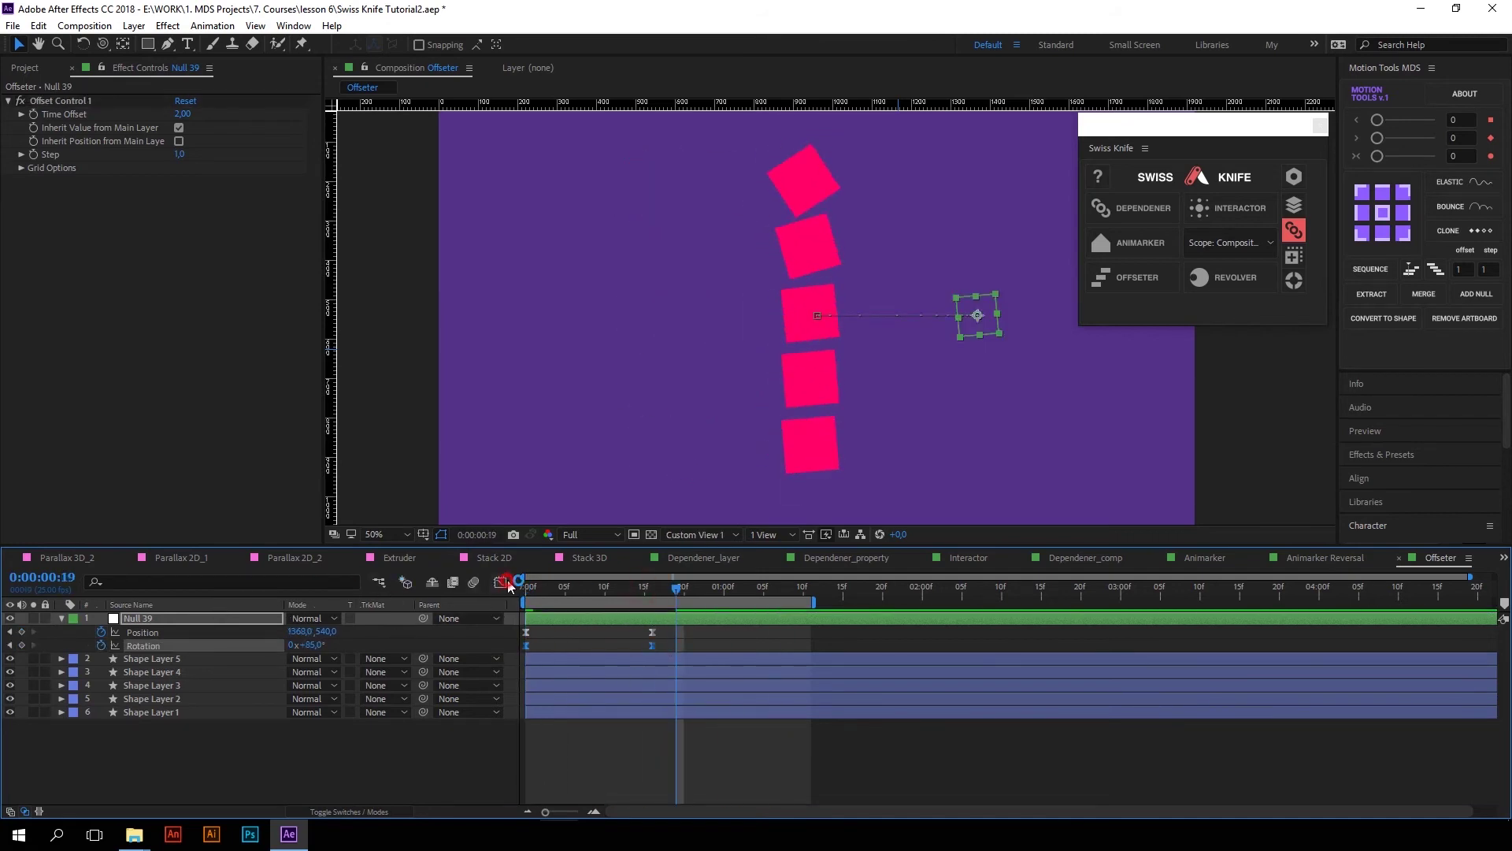
pyautogui.click(500, 582)
pyautogui.press('space')
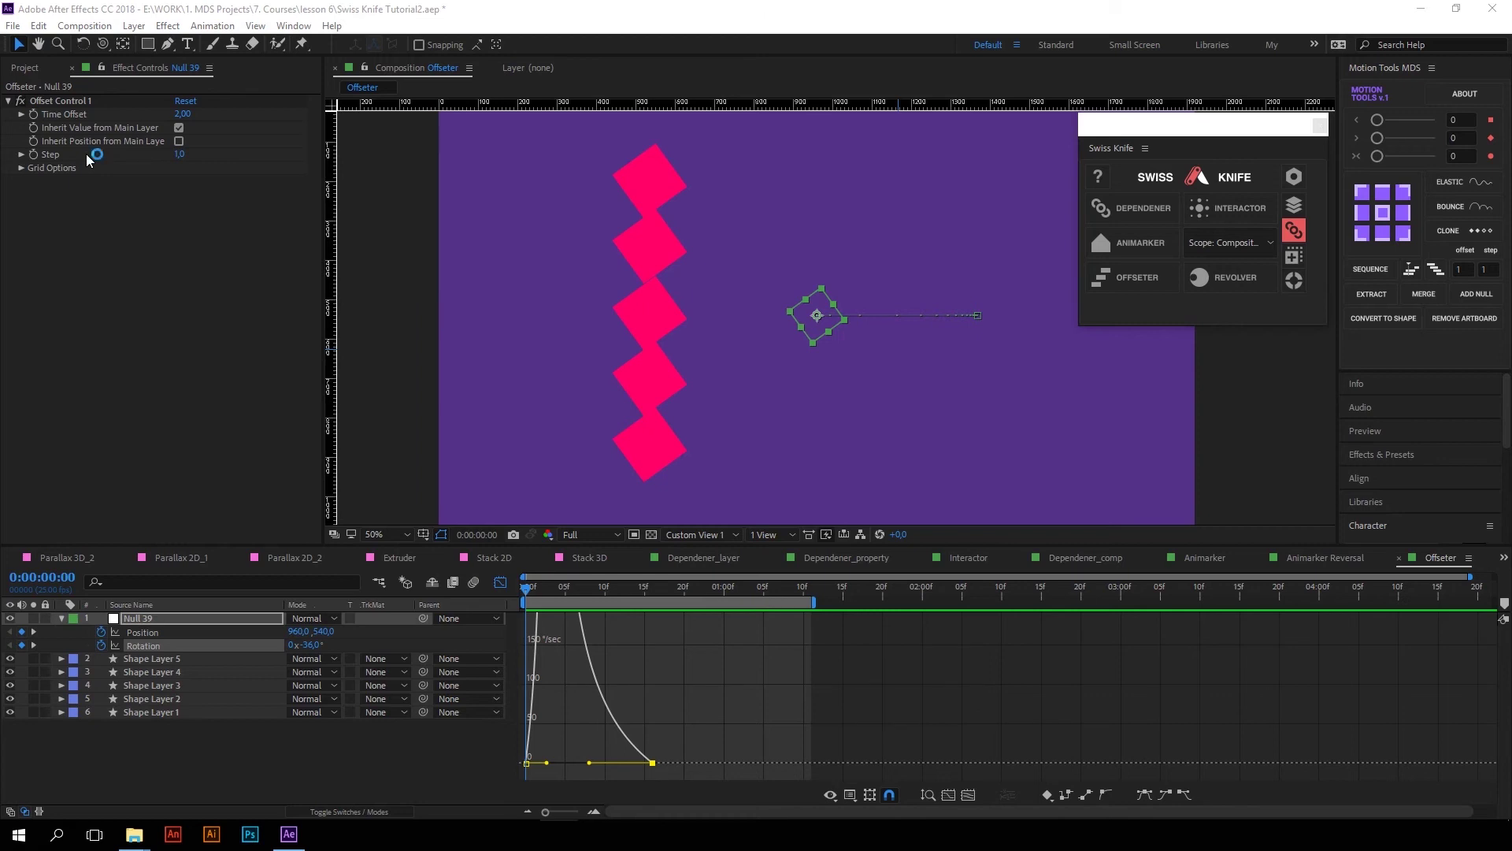
# Step: Set the Step of Offset Control 1 to 2 and preview the animation
pyautogui.moveTo(180, 157); pyautogui.dragTo(294, 172)
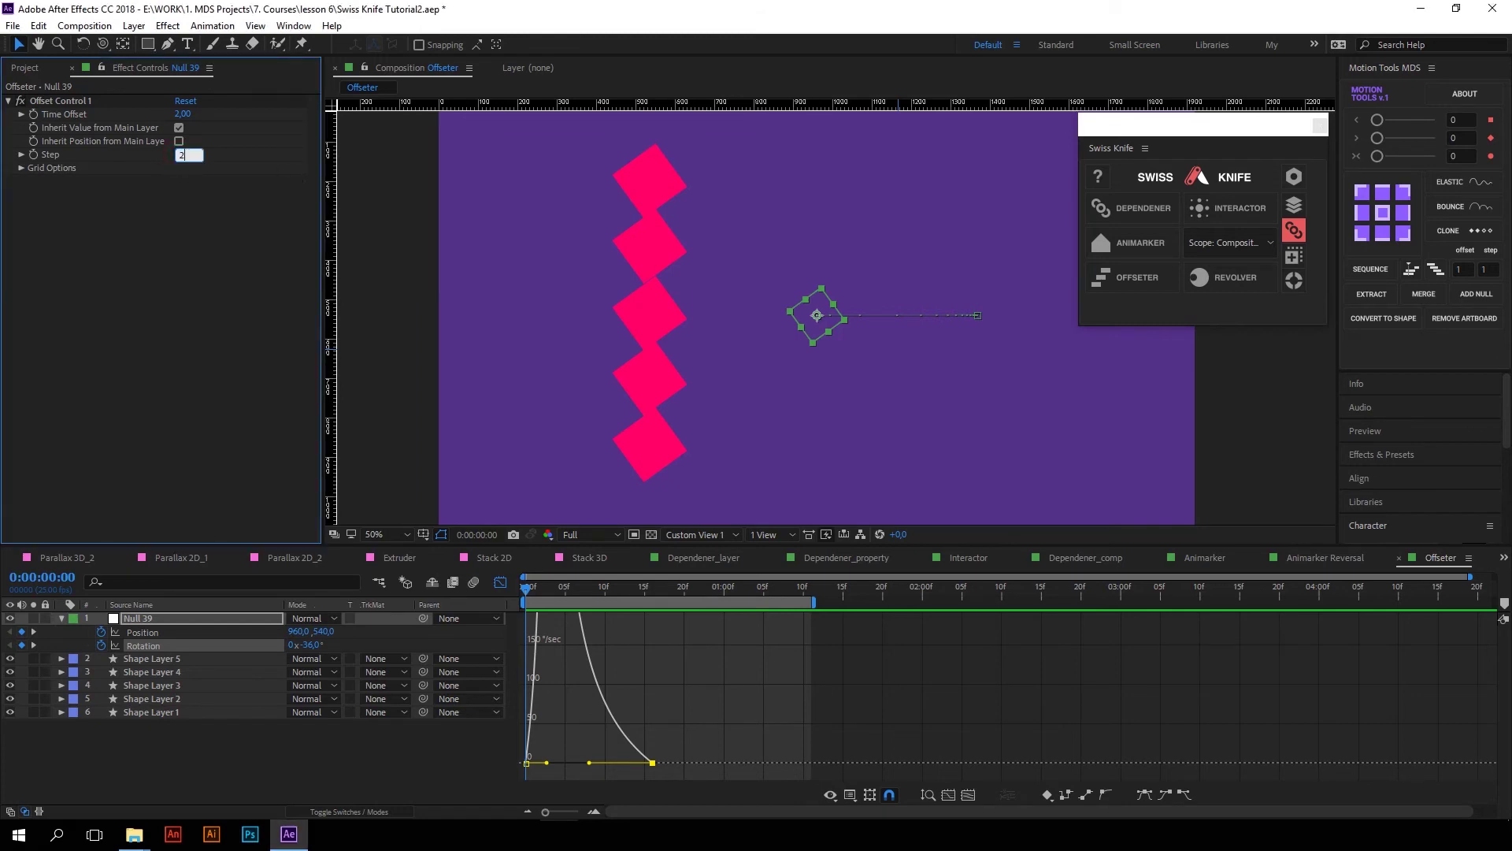
pyautogui.press('space')
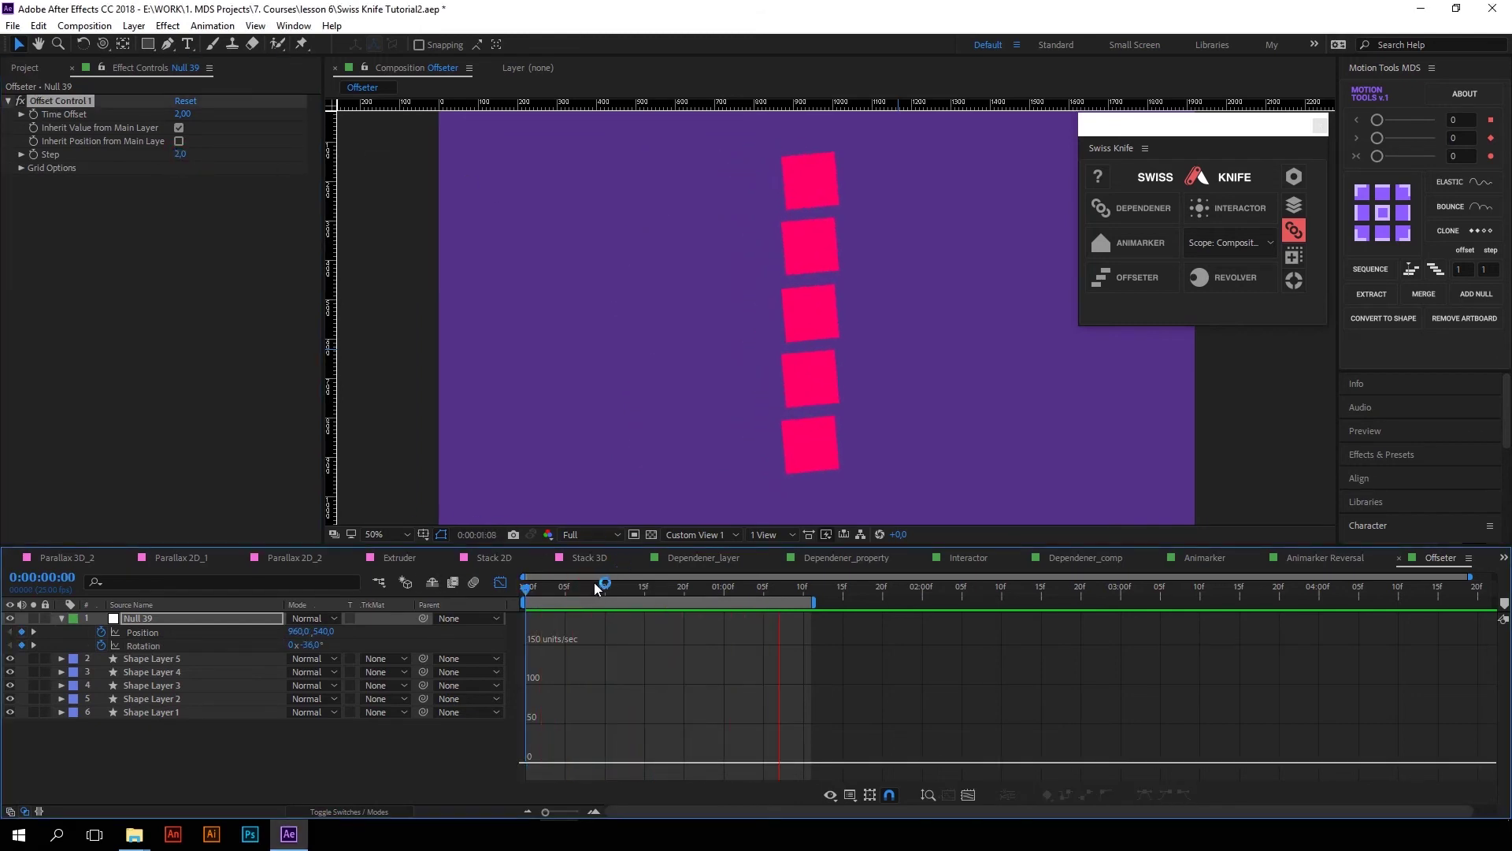
pyautogui.press('space')
pyautogui.click(500, 581)
# Step: Expand Grid Options, enable Inherit Position from Main Layer, and delete Null 39's position and rotation keyframes
pyautogui.click(22, 169)
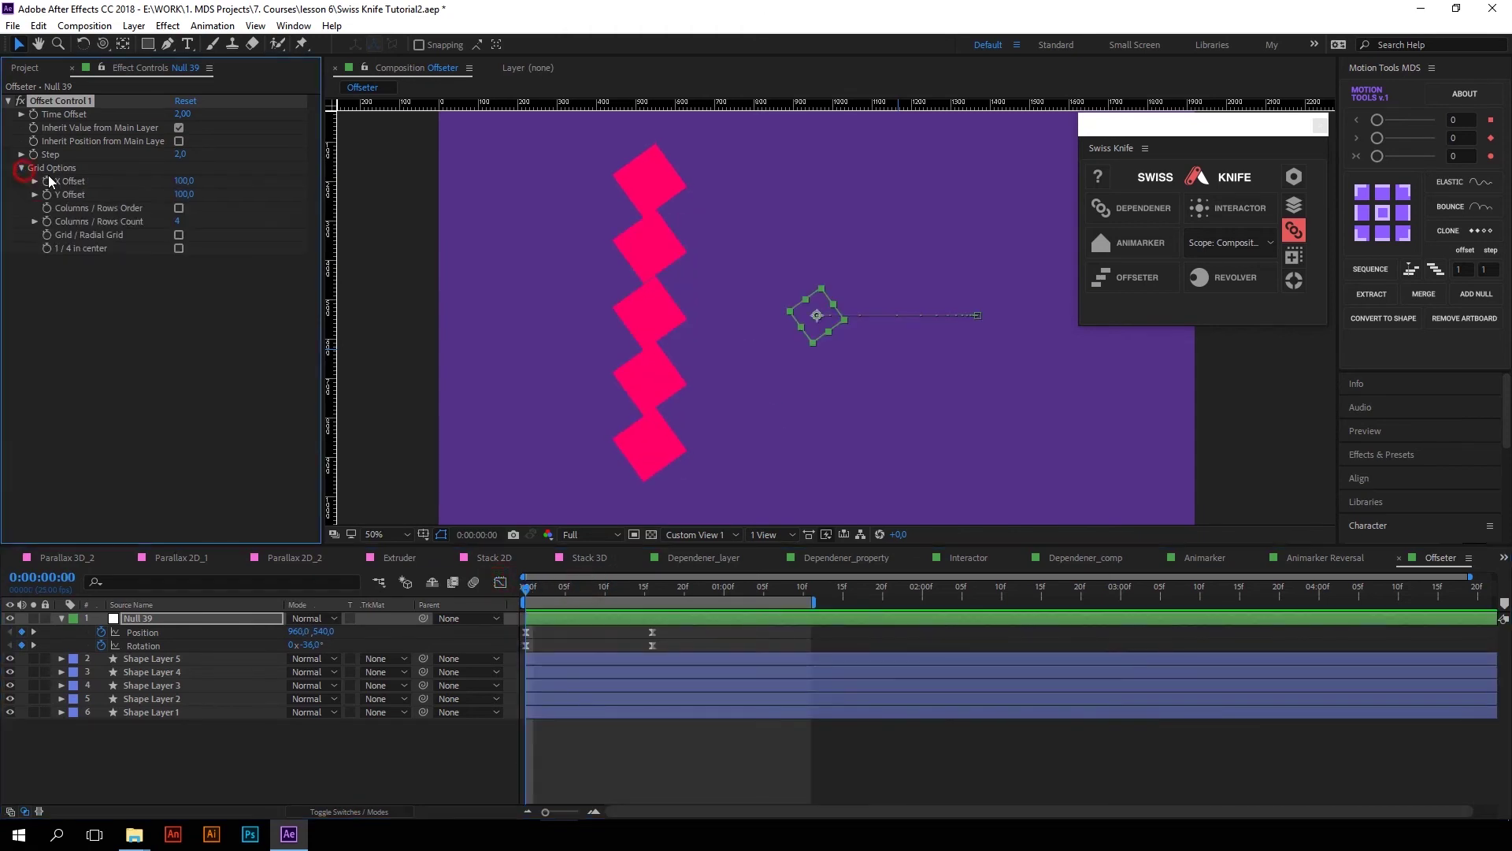
pyautogui.click(180, 141)
pyautogui.moveTo(693, 631); pyautogui.dragTo(521, 649)
pyautogui.press('Delete')
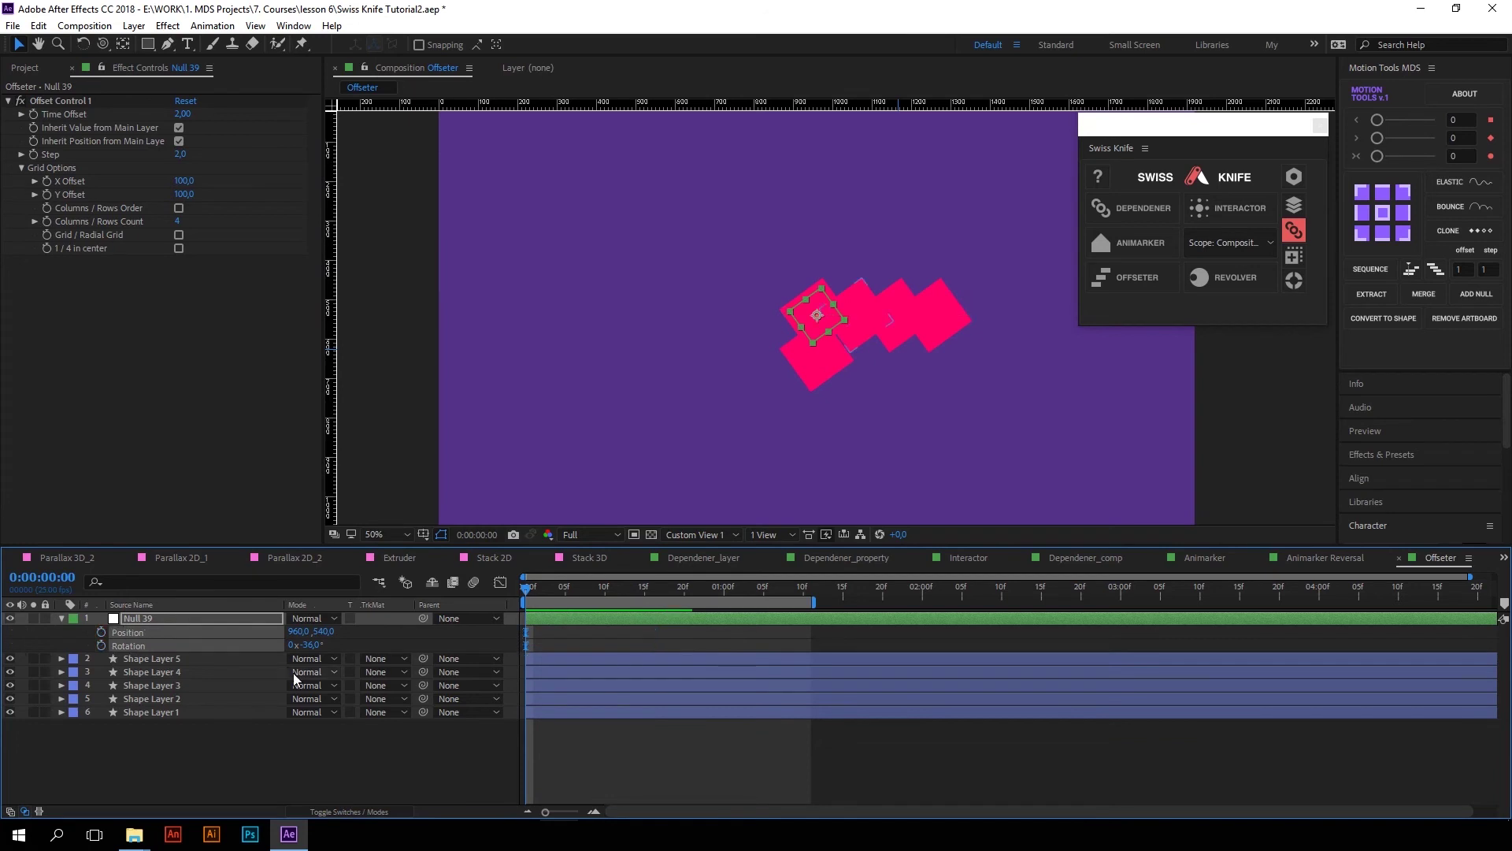
# Step: Reset Null 39's rotation to 0° and set its grid offsets to X 180 and Y 188
pyautogui.click(313, 645)
pyautogui.write('0')
pyautogui.press('Return')
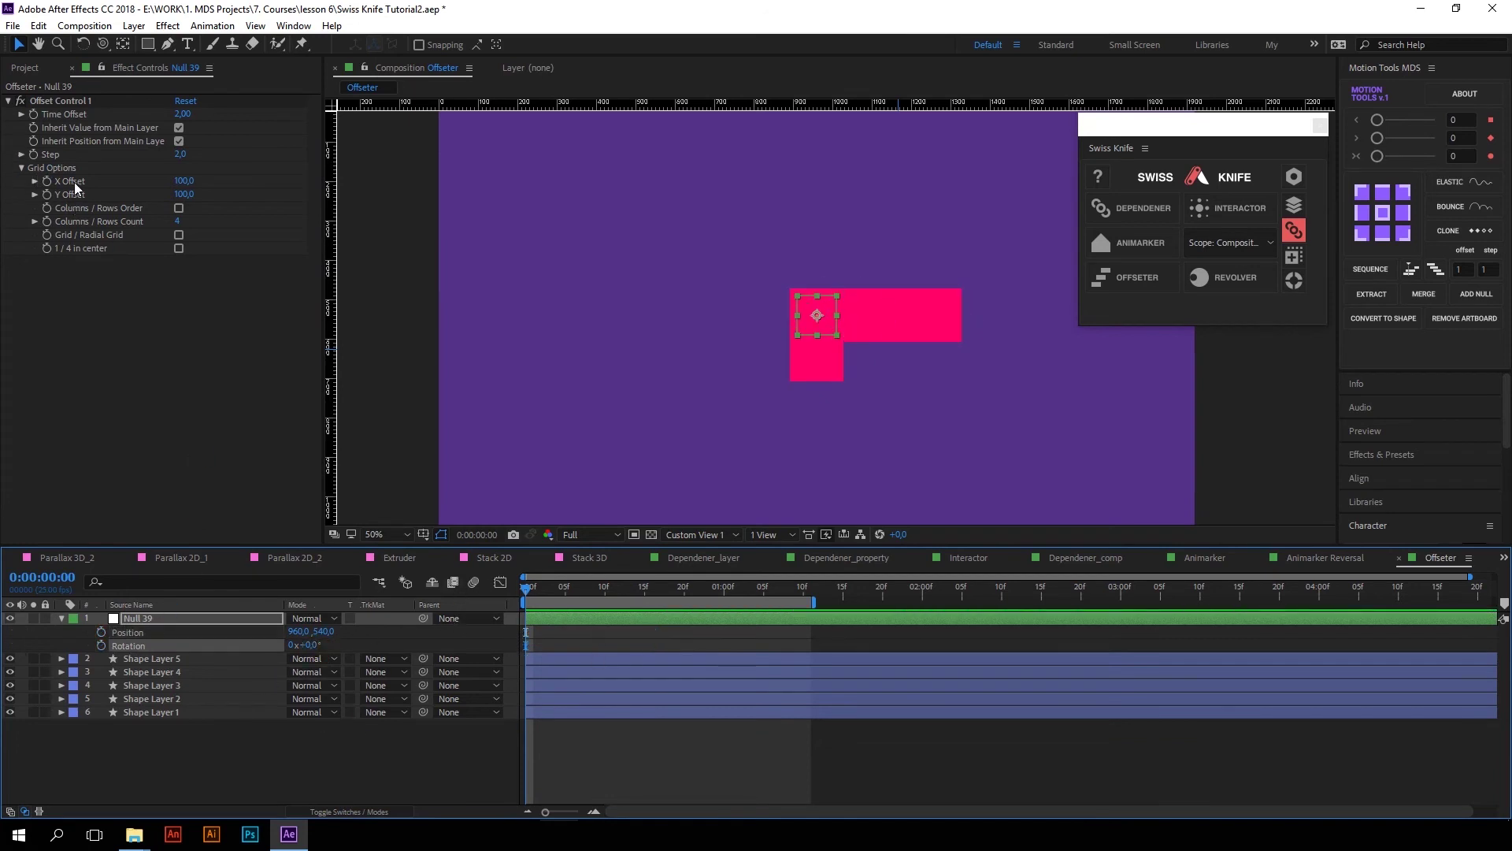
pyautogui.moveTo(184, 180); pyautogui.dragTo(240, 190)
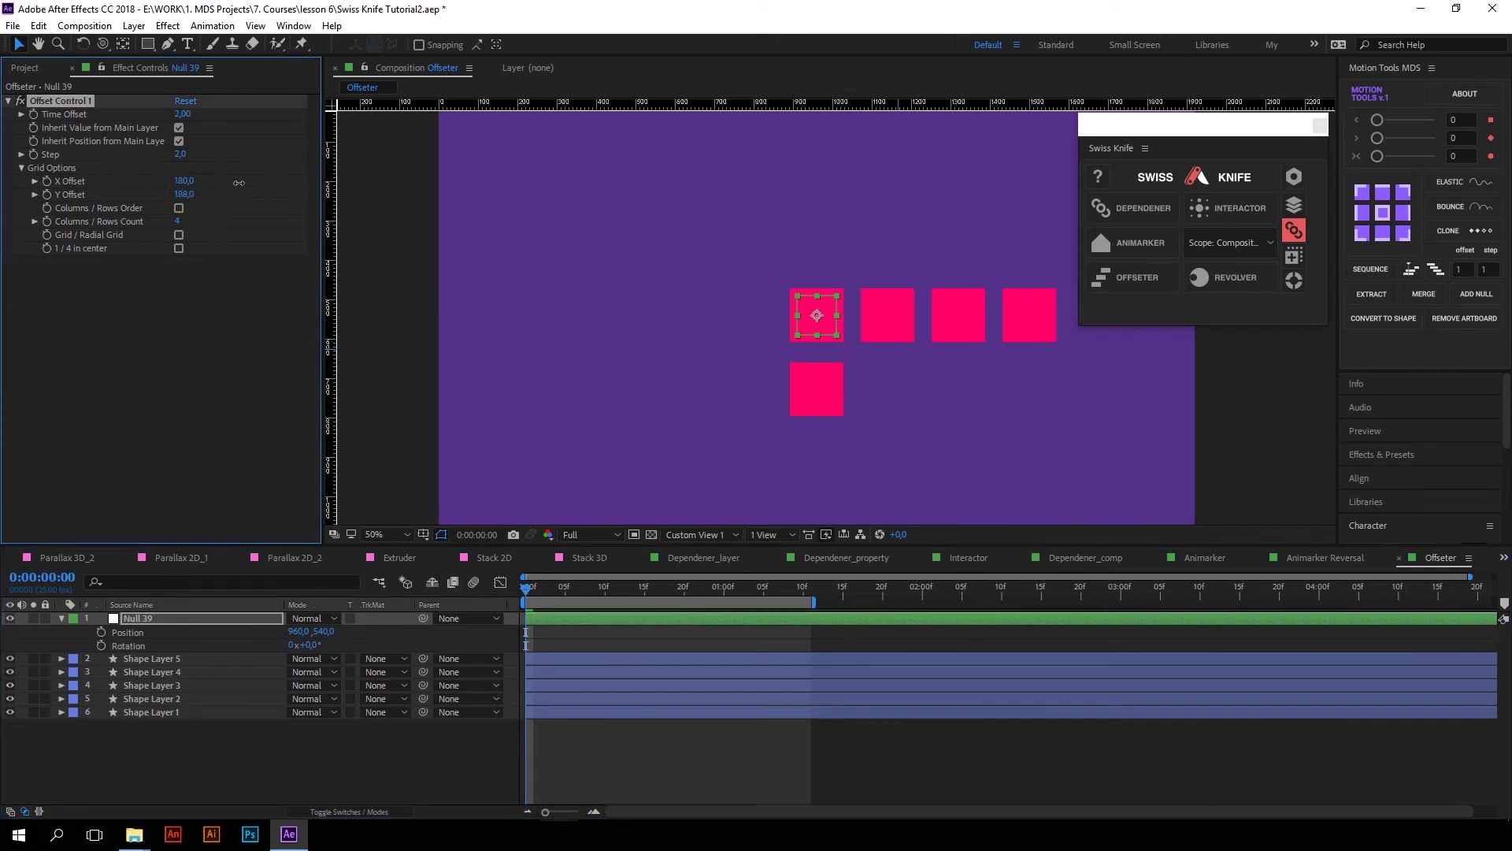
# Step: Duplicate Shape Layer 5 repeatedly and delete the surplus ninth layer to leave Shape Layers 1 to 8
pyautogui.click(157, 660)
pyautogui.hotkey('ctrl', 'd')
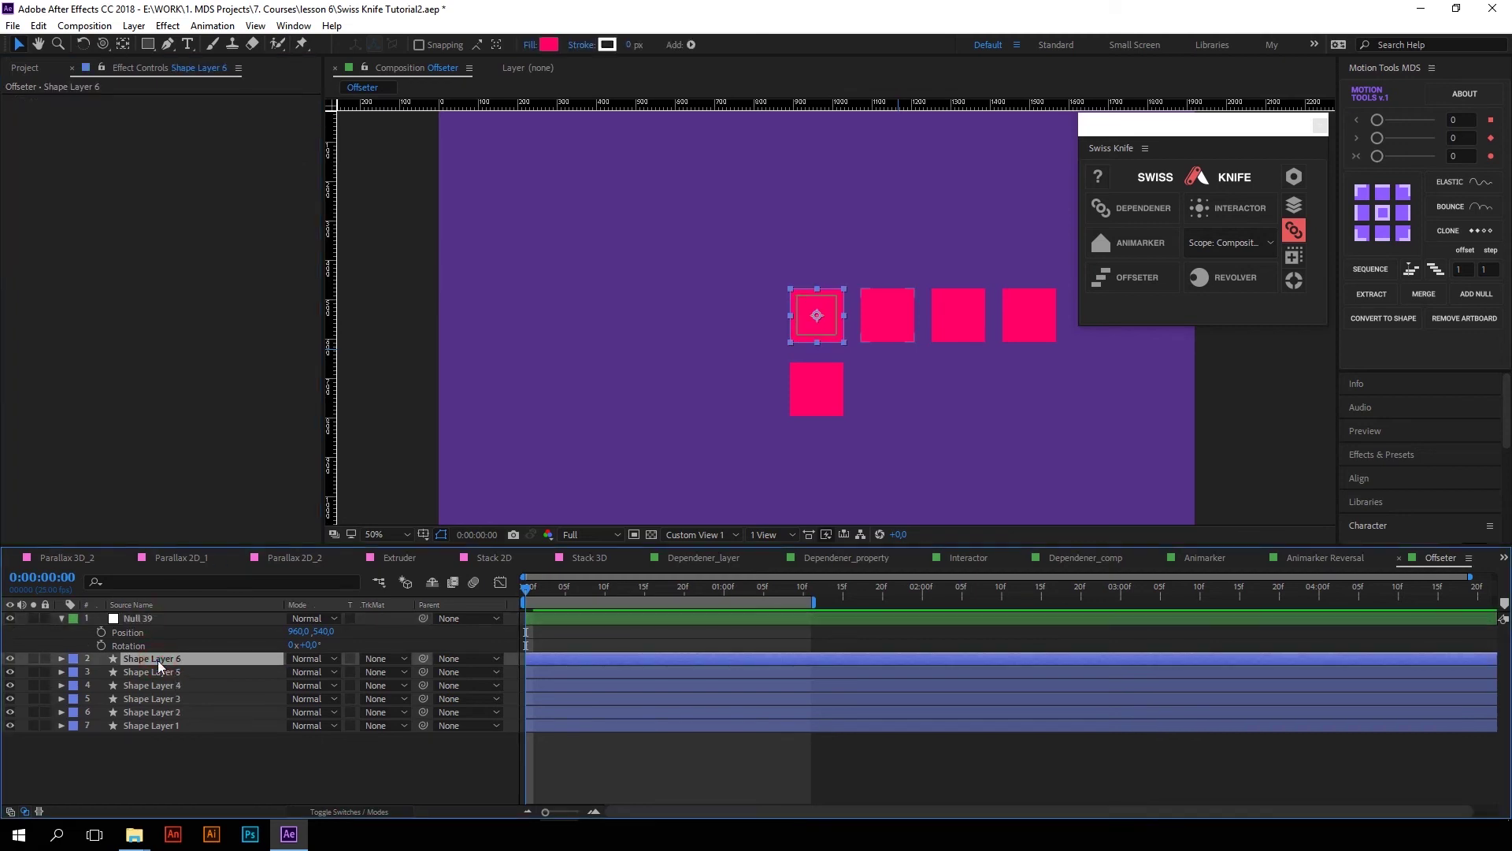
pyautogui.hotkey('ctrl', 'd')
pyautogui.hotkey('ctrl', 'd')
pyautogui.hotkey('ctrl', 'd')
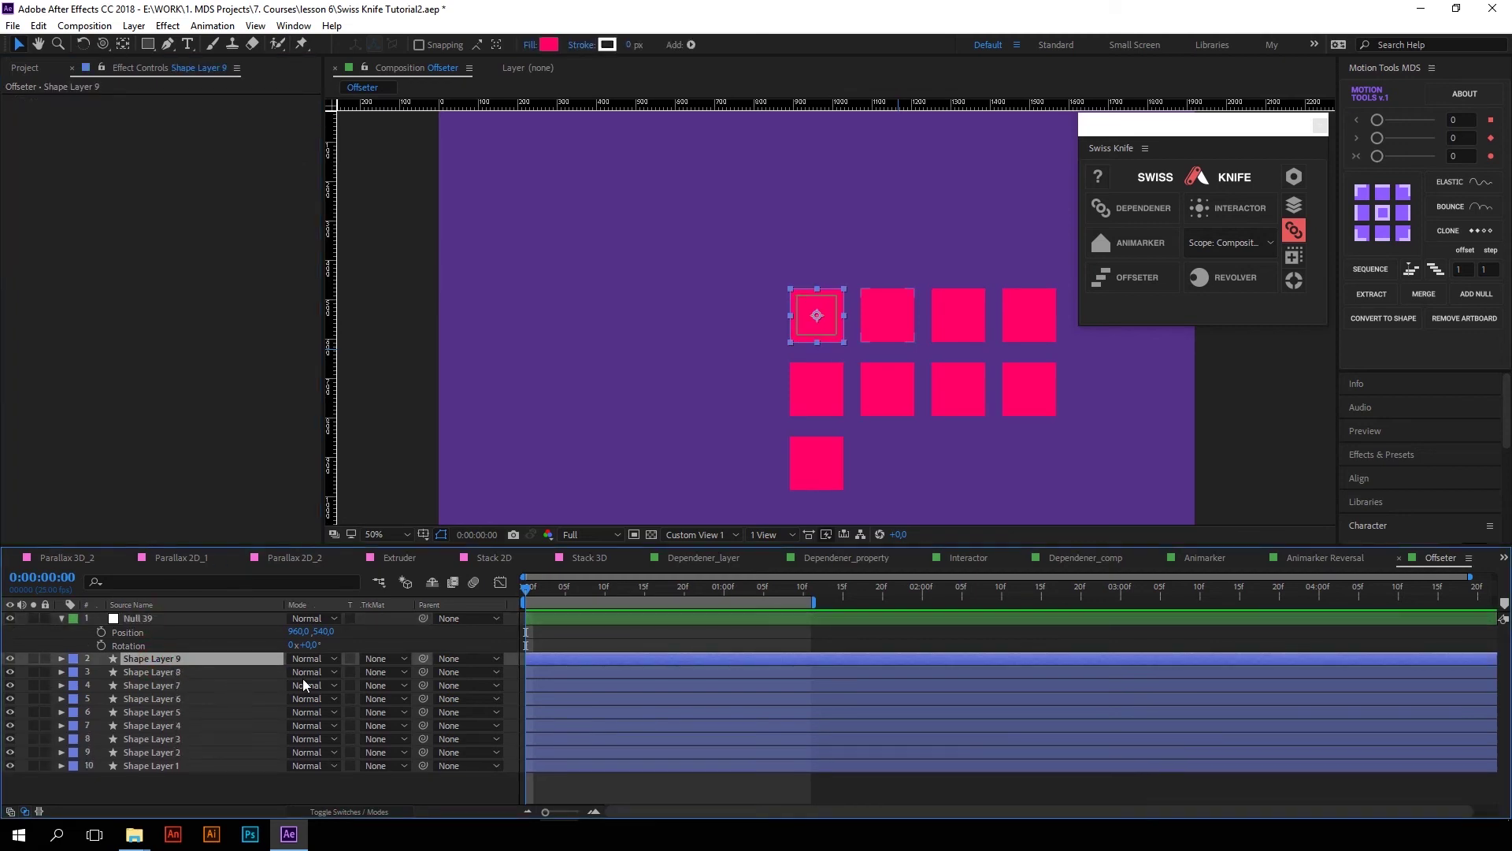
pyautogui.press('Delete')
# Step: In Null 39's grid options, enable Columns / Rows Order and Grid / Radial Grid, and set Columns / Rows Count to 3
pyautogui.click(138, 618)
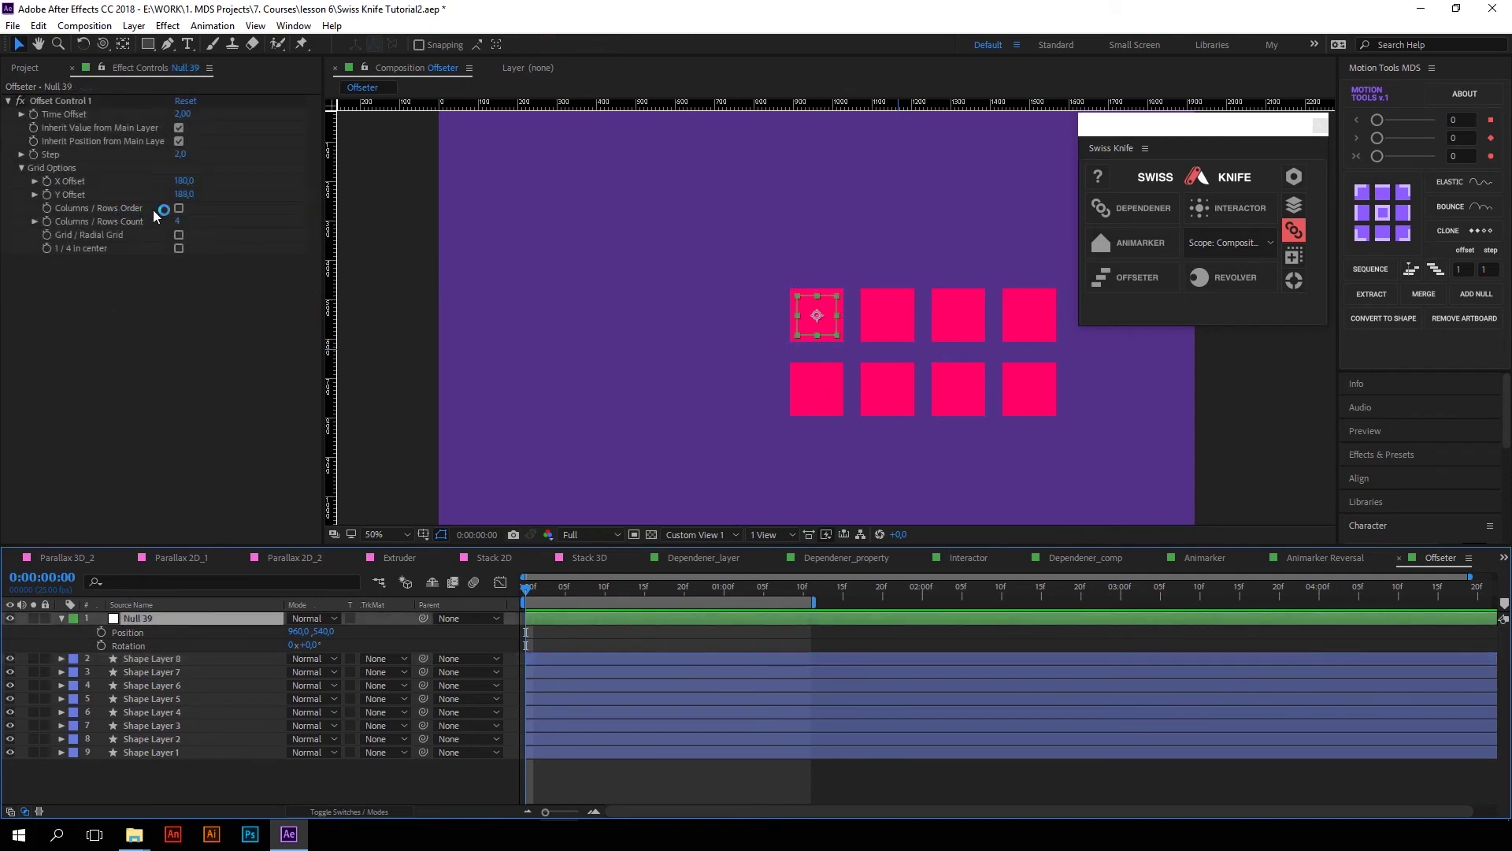
pyautogui.click(178, 208)
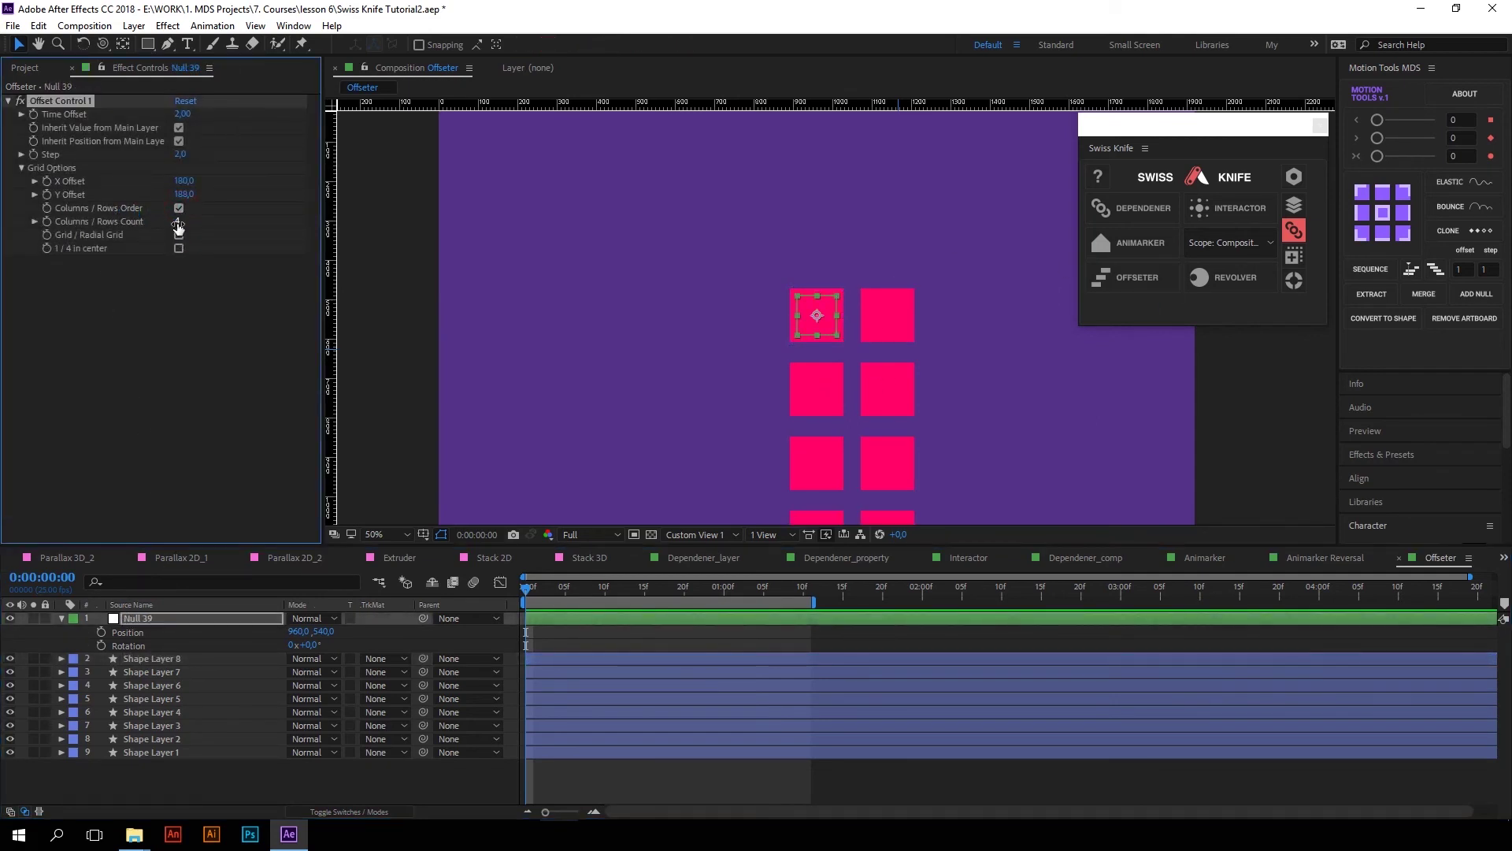
pyautogui.click(177, 221)
pyautogui.write('3')
pyautogui.press('Return')
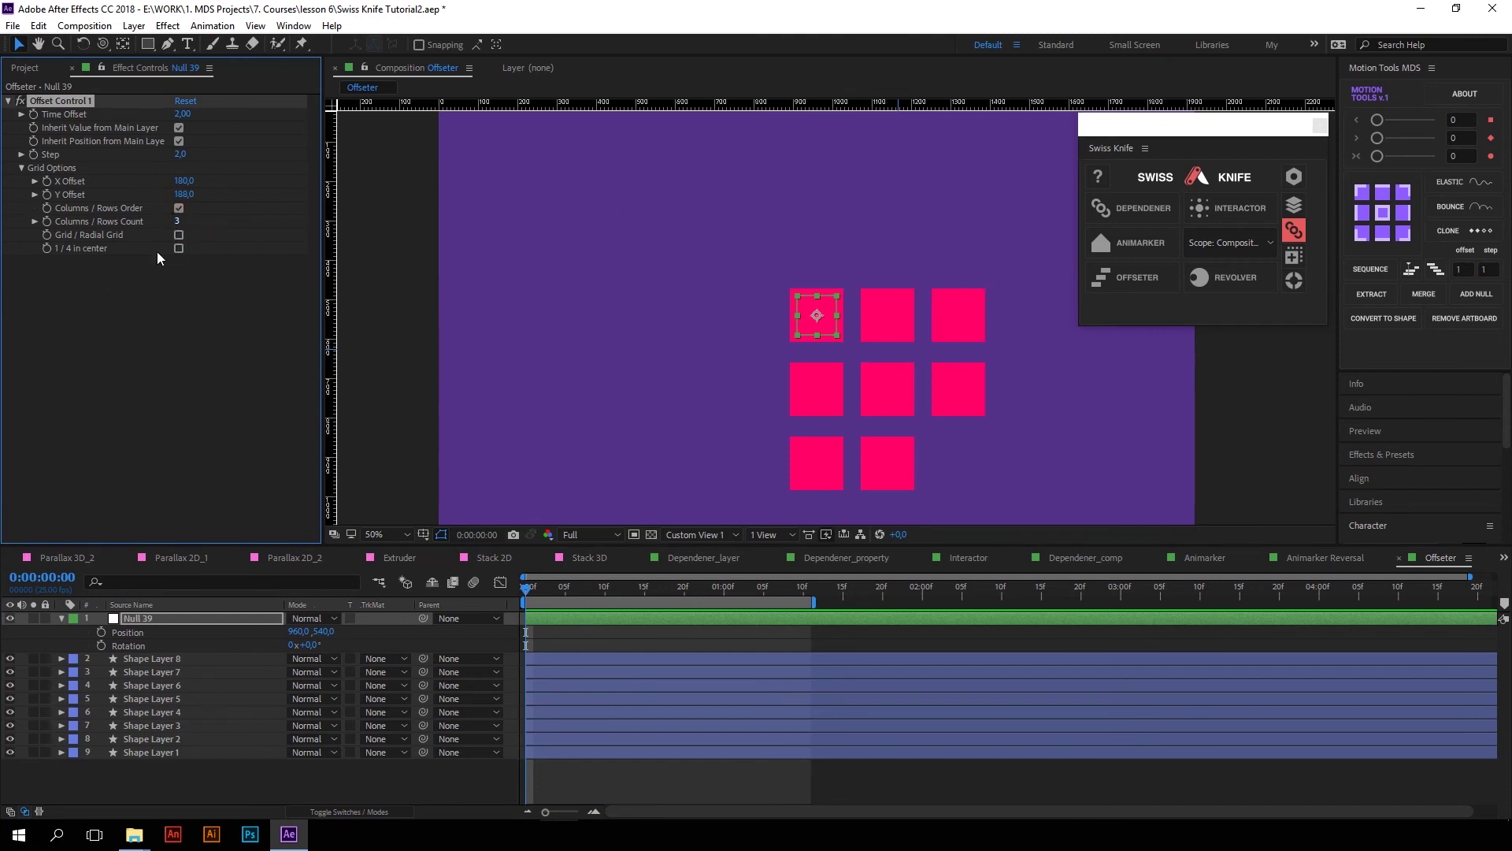
pyautogui.click(179, 235)
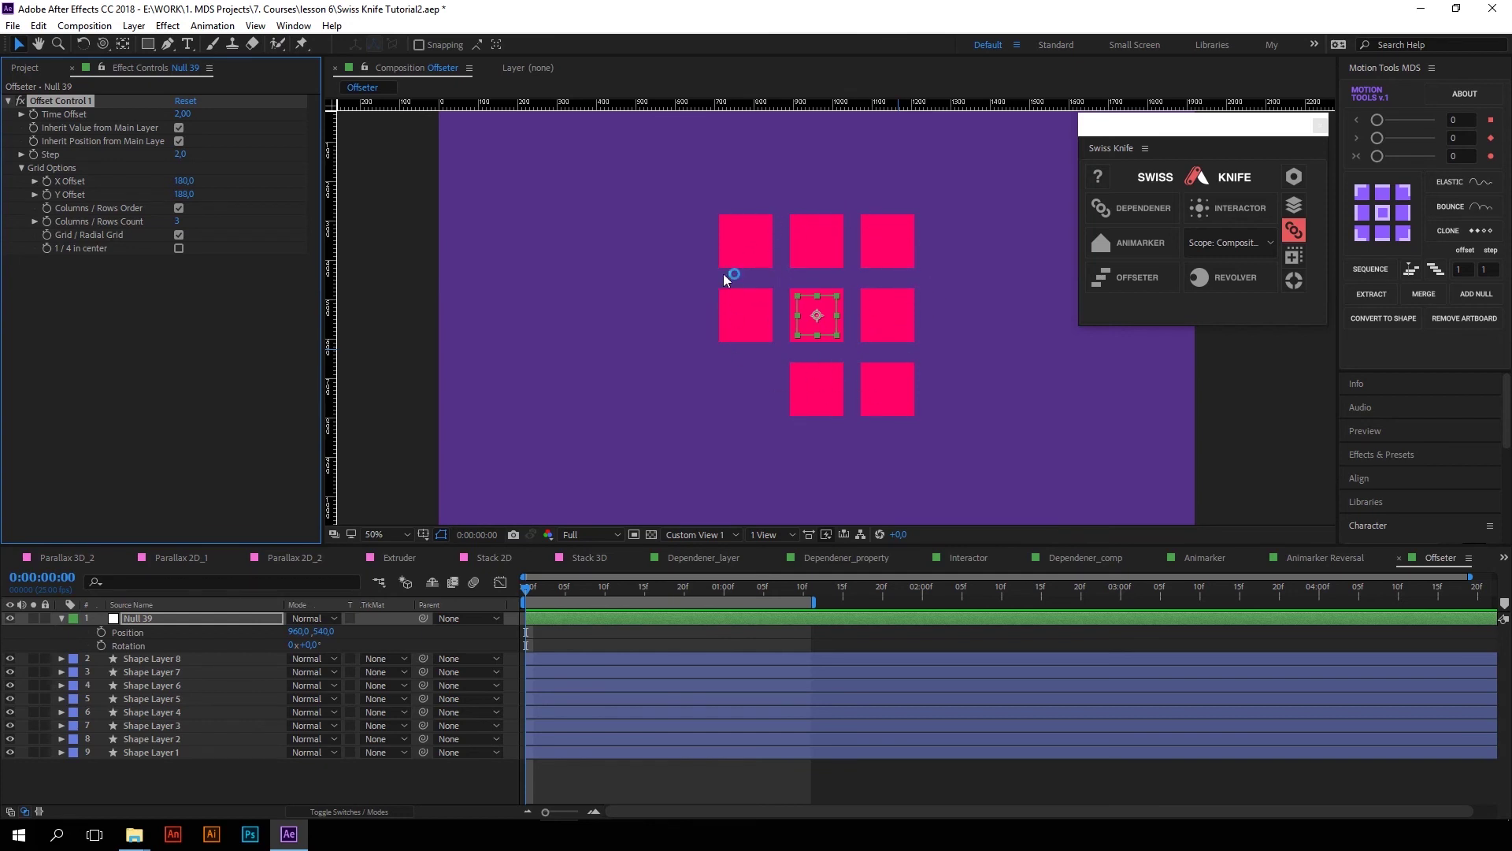
# Step: Duplicate Shape Layer 8 repeatedly until the squares fill a 5 by 5 grid with Shape Layers 1 to 25
pyautogui.click(149, 658)
pyautogui.hotkey('ctrl', 'd')
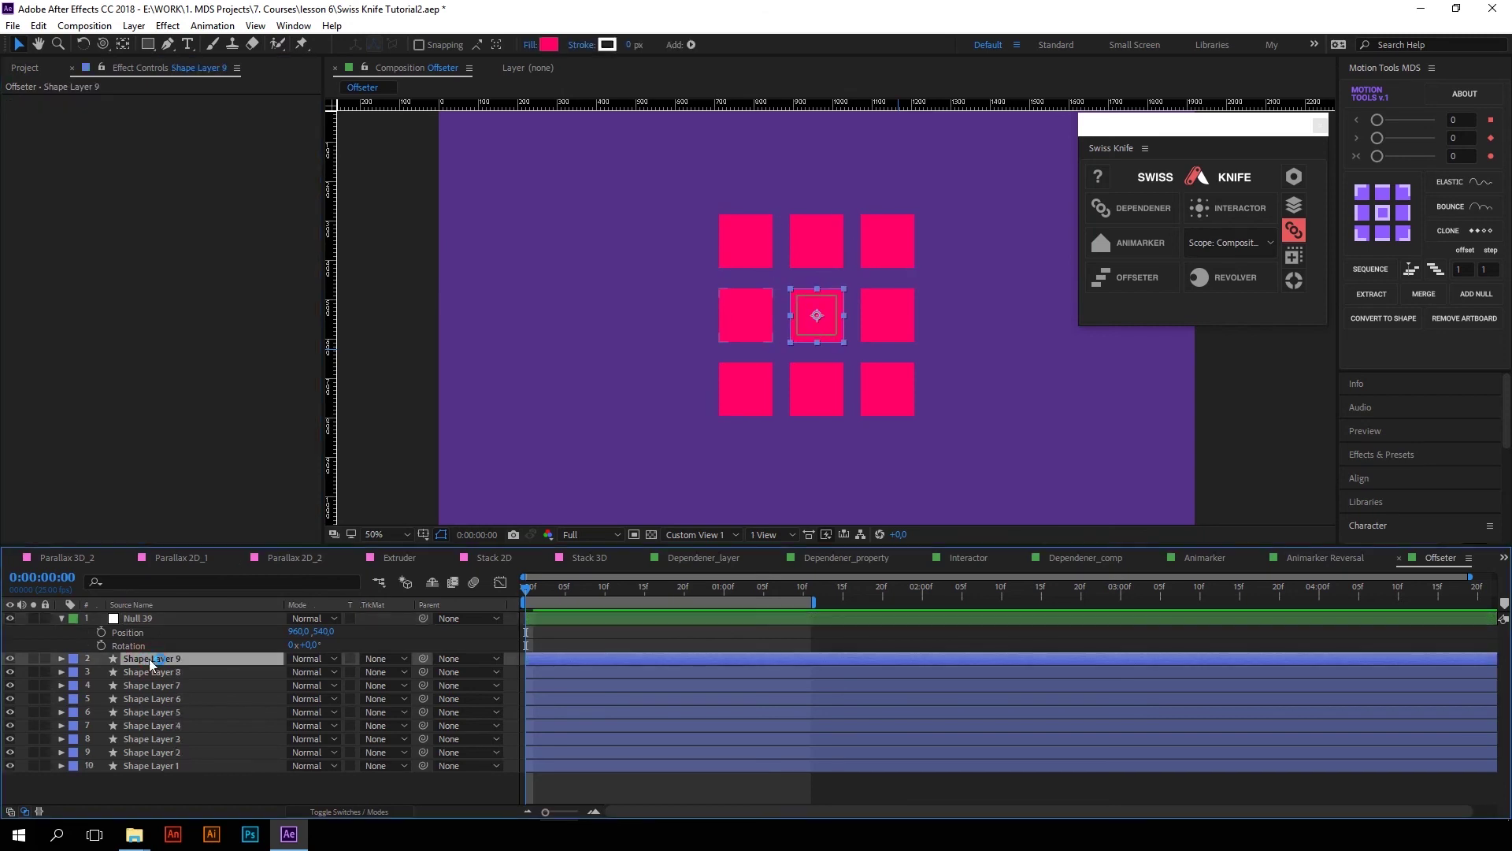
pyautogui.hotkey('ctrl', 'd')
pyautogui.hotkey('ctrl', 'd')
pyautogui.hotkey('ctrl', 'd')
pyautogui.hotkey('ctrl', 'd')
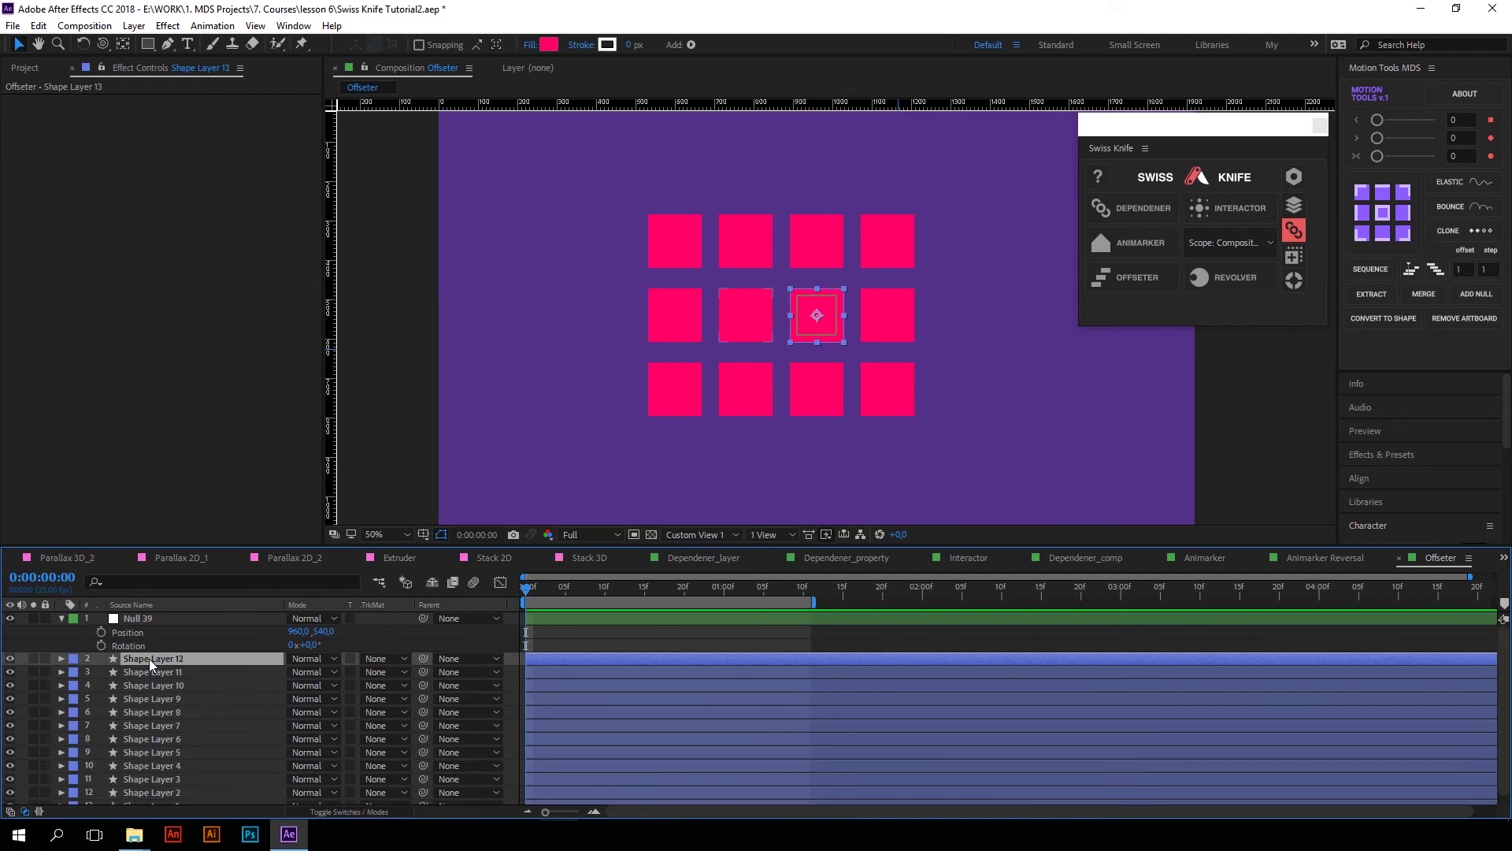
pyautogui.hotkey('ctrl', 'd')
pyautogui.hotkey('ctrl', 'd')
pyautogui.hotkey('ctrl', 'd')
pyautogui.hotkey('ctrl', 'd')
pyautogui.hotkey('ctrl', 'd')
pyautogui.hotkey('ctrl', 'd')
pyautogui.hotkey('ctrl', 'd')
pyautogui.hotkey('ctrl', 'd')
pyautogui.hotkey('ctrl', 'd')
pyautogui.hotkey('ctrl', 'd')
pyautogui.hotkey('ctrl', 'd')
pyautogui.hotkey('ctrl', 'd')
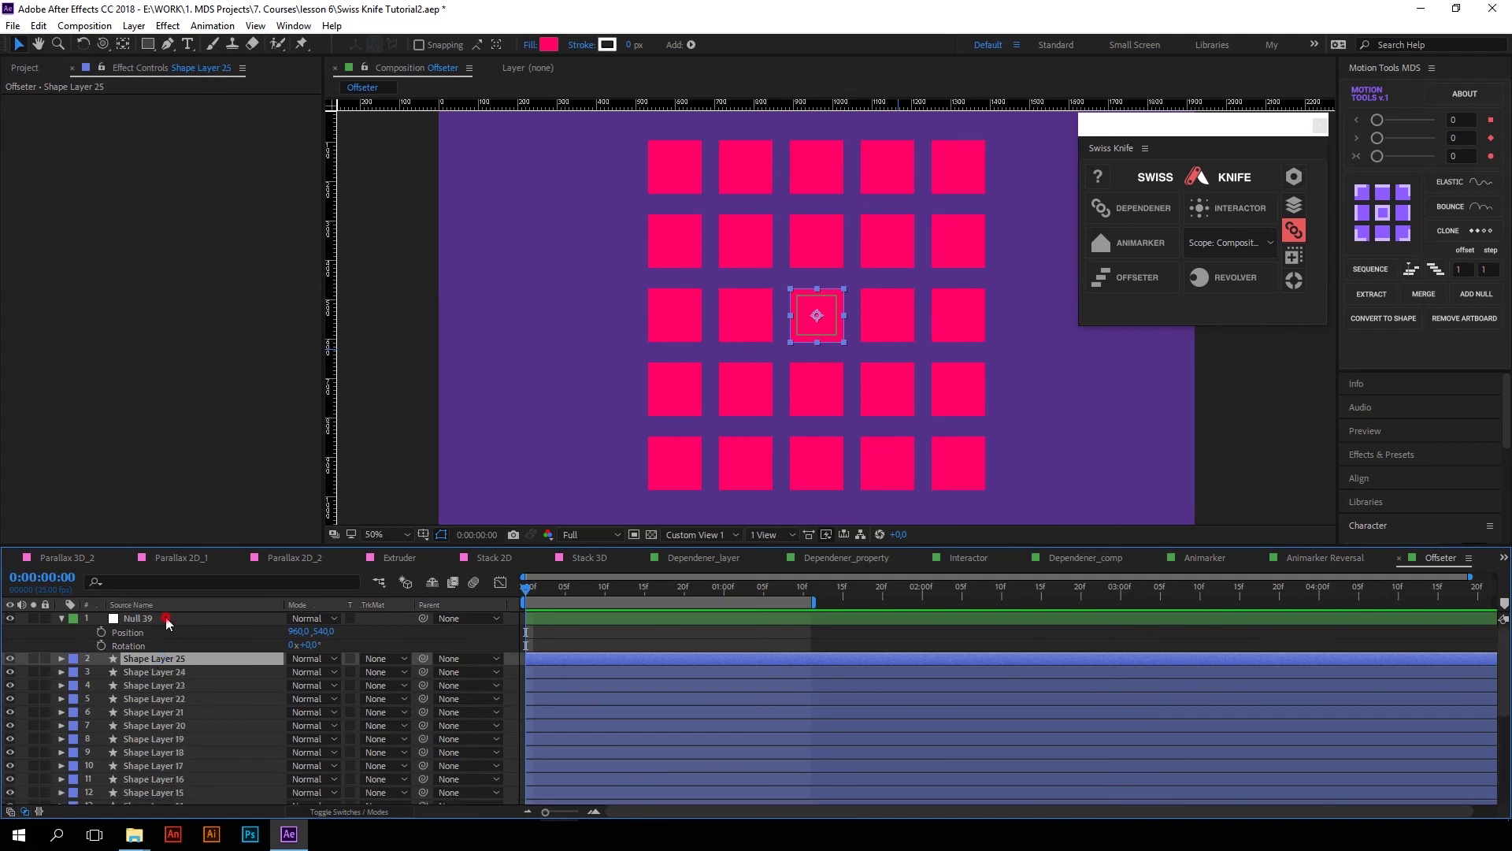
# Step: Keyframe Null 39's scale from 0% at 0:00:00:00 to 100% at 0:00:00:10 and apply Easy Ease to the keyframes
pyautogui.click(165, 618)
pyautogui.hotkey('shift', 's')
pyautogui.click(101, 645)
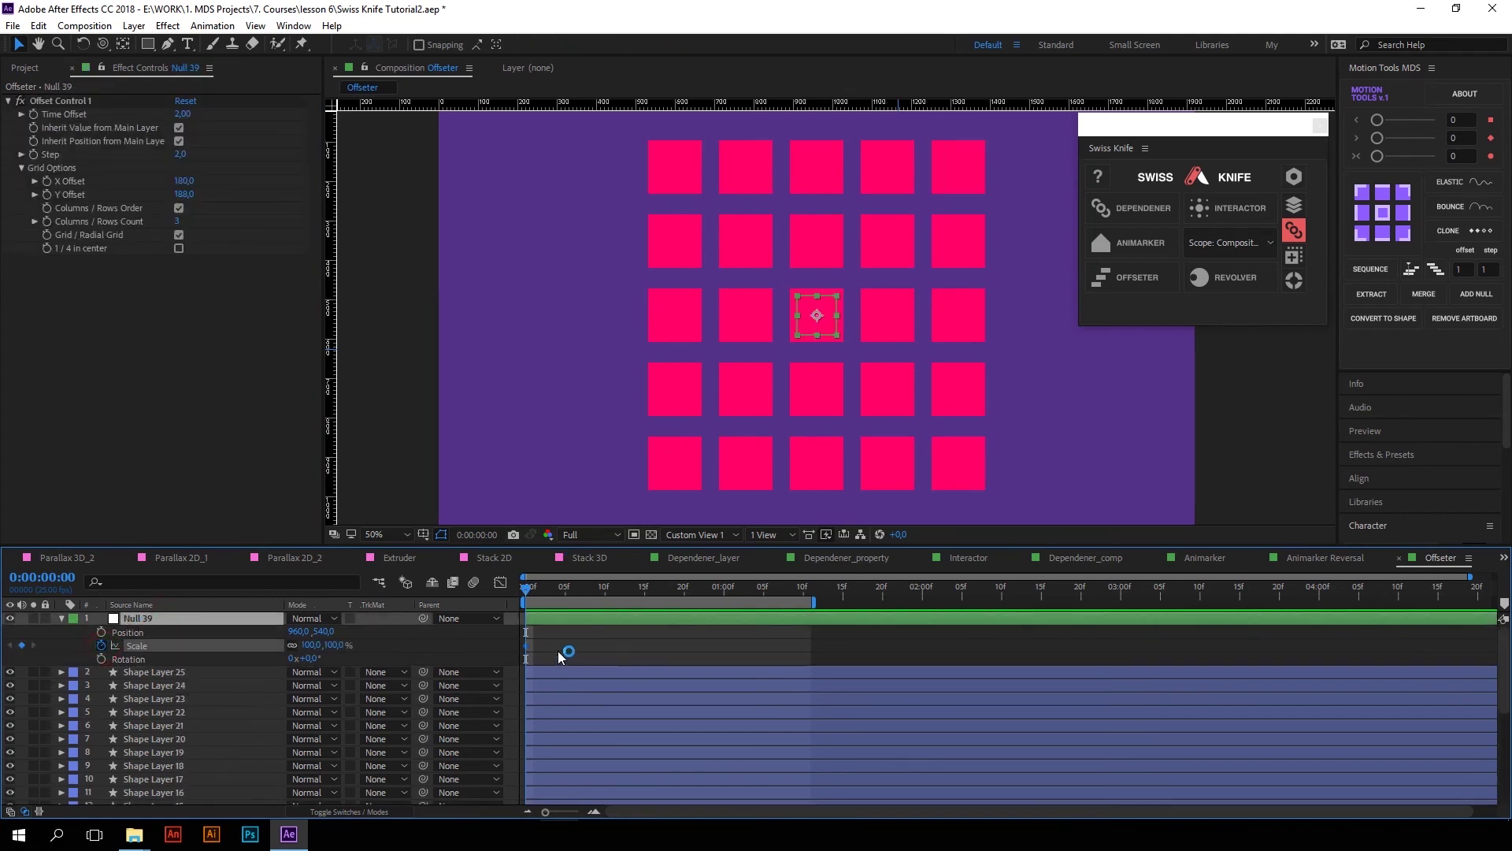
pyautogui.click(310, 646)
pyautogui.write('0')
pyautogui.press('Return')
pyautogui.press('F9')
pyautogui.moveTo(558, 646); pyautogui.dragTo(605, 646)
# Step: Scrub and play the scale animation spreading across the radial grid of squares
pyautogui.moveTo(527, 590); pyautogui.dragTo(455, 554)
pyautogui.press('space')
pyautogui.moveTo(612, 596); pyautogui.dragTo(445, 597)
pyautogui.moveTo(569, 589); pyautogui.dragTo(527, 587)
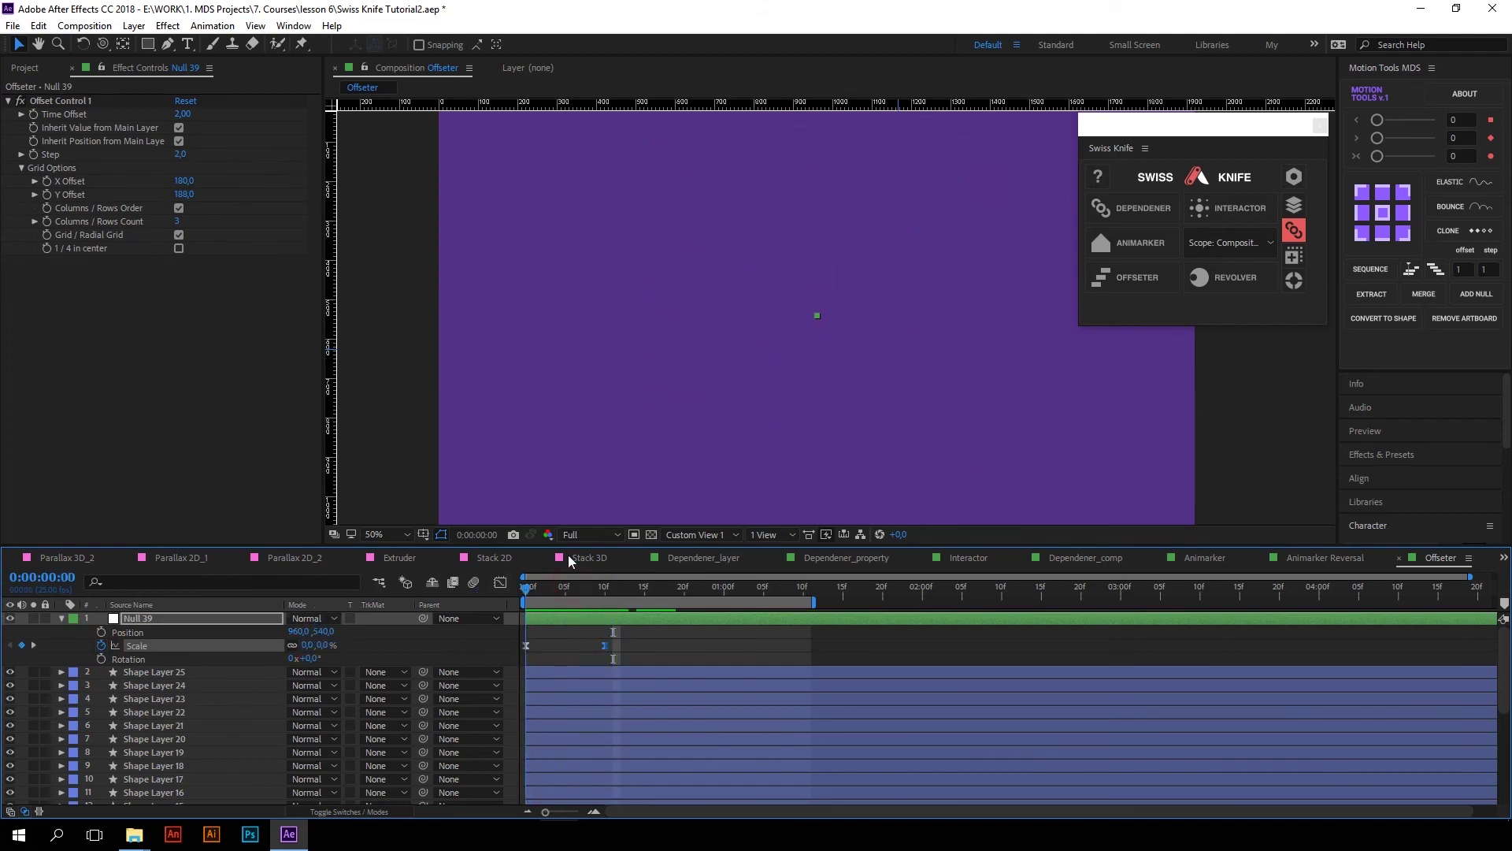
pyautogui.press('space')
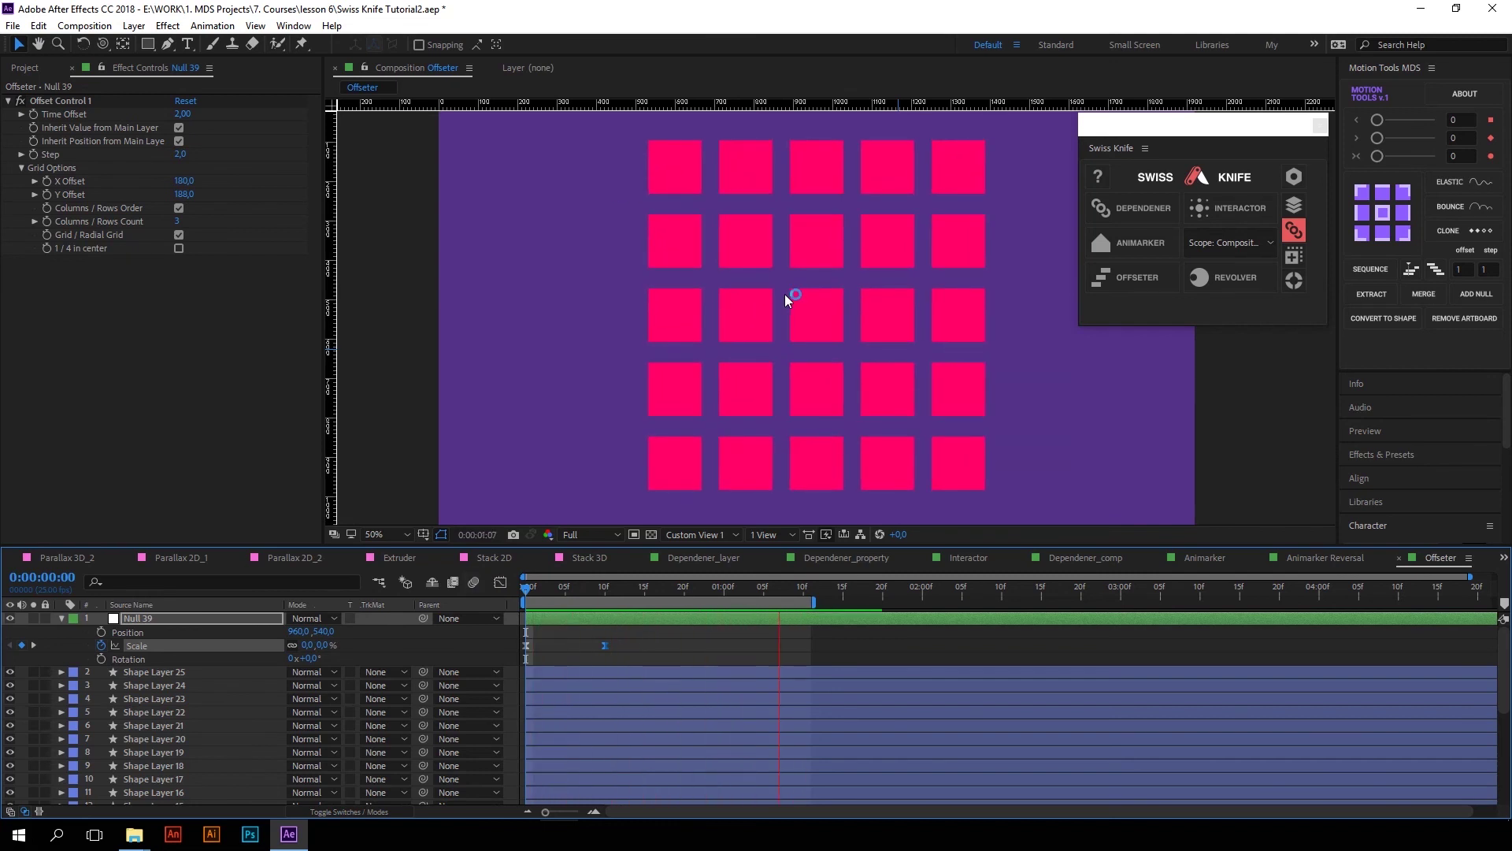
pyautogui.press('space')
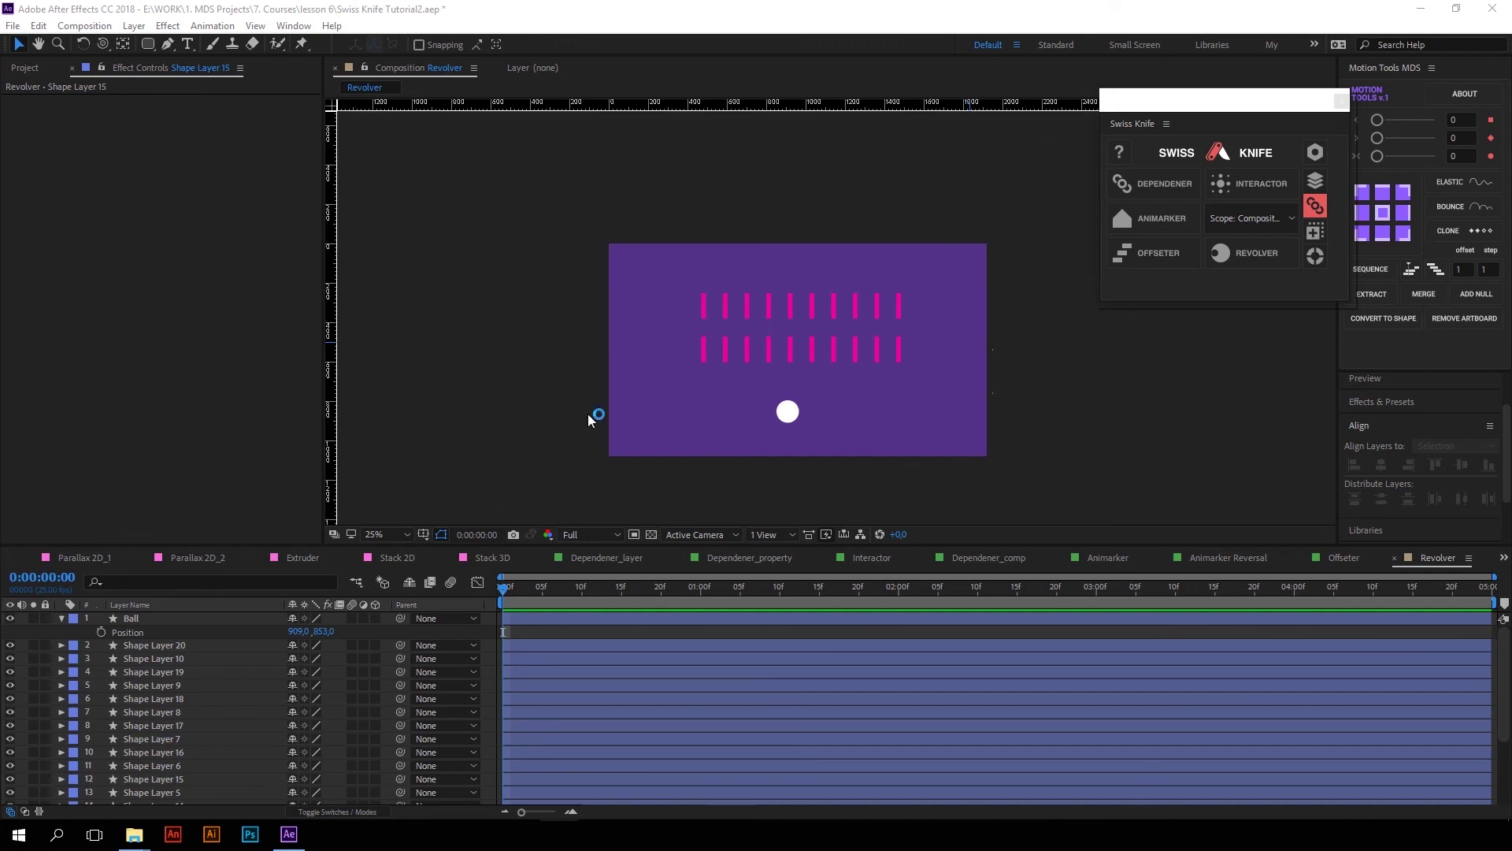
# Step: In the Revolver composition, select Shape Layers 1 to 20 with Ball added last, apply Revolver, and move Ball below the lines to test their rotation
pyautogui.scroll(-3, 180, 693)
pyautogui.click(155, 797)
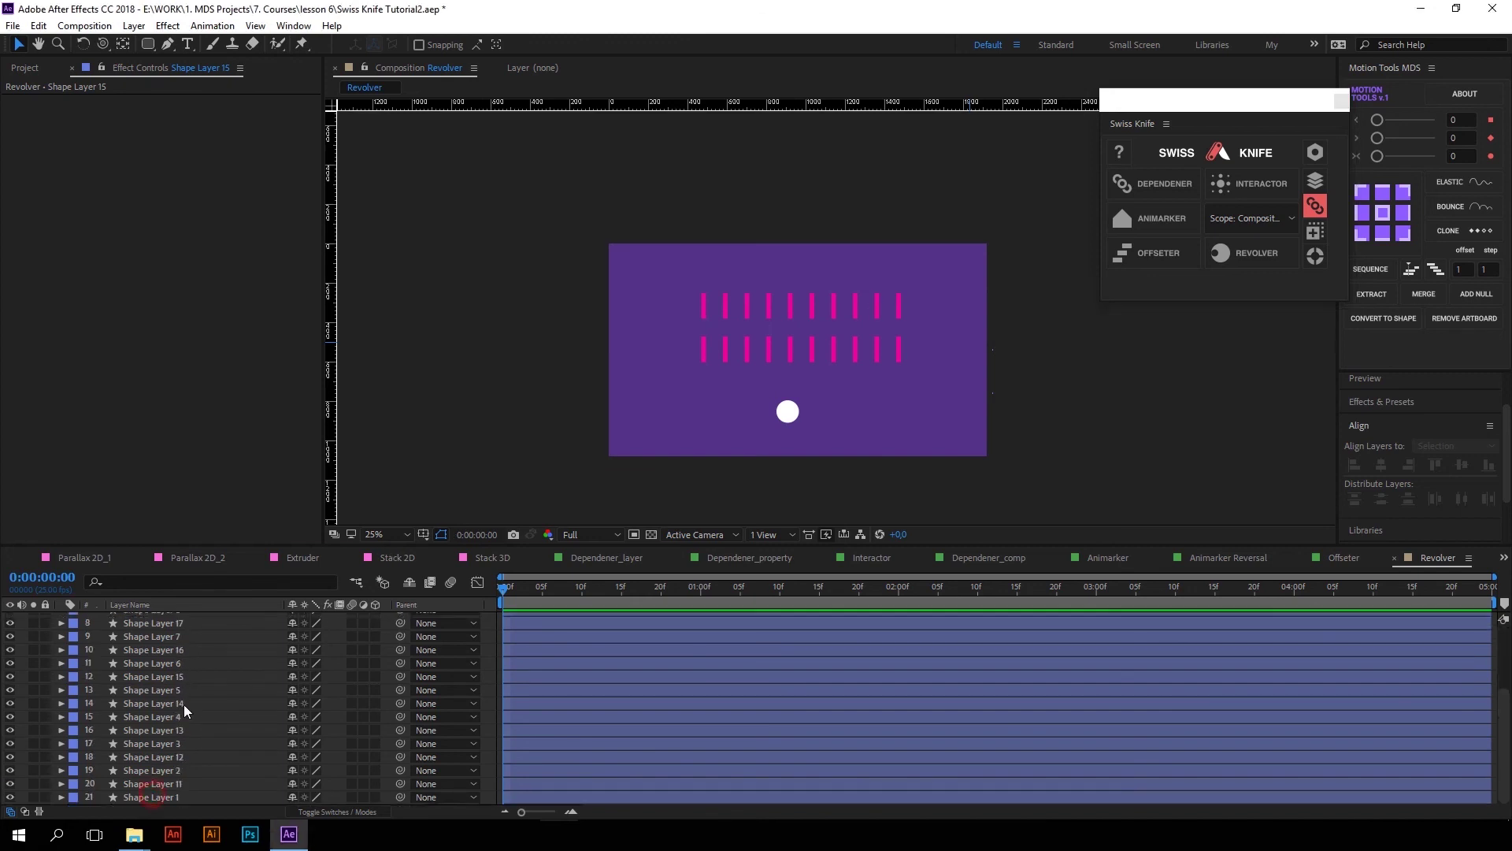
pyautogui.scroll(3, 182, 716)
pyautogui.keyDown('shift'); pyautogui.click(167, 644); pyautogui.keyUp('shift')
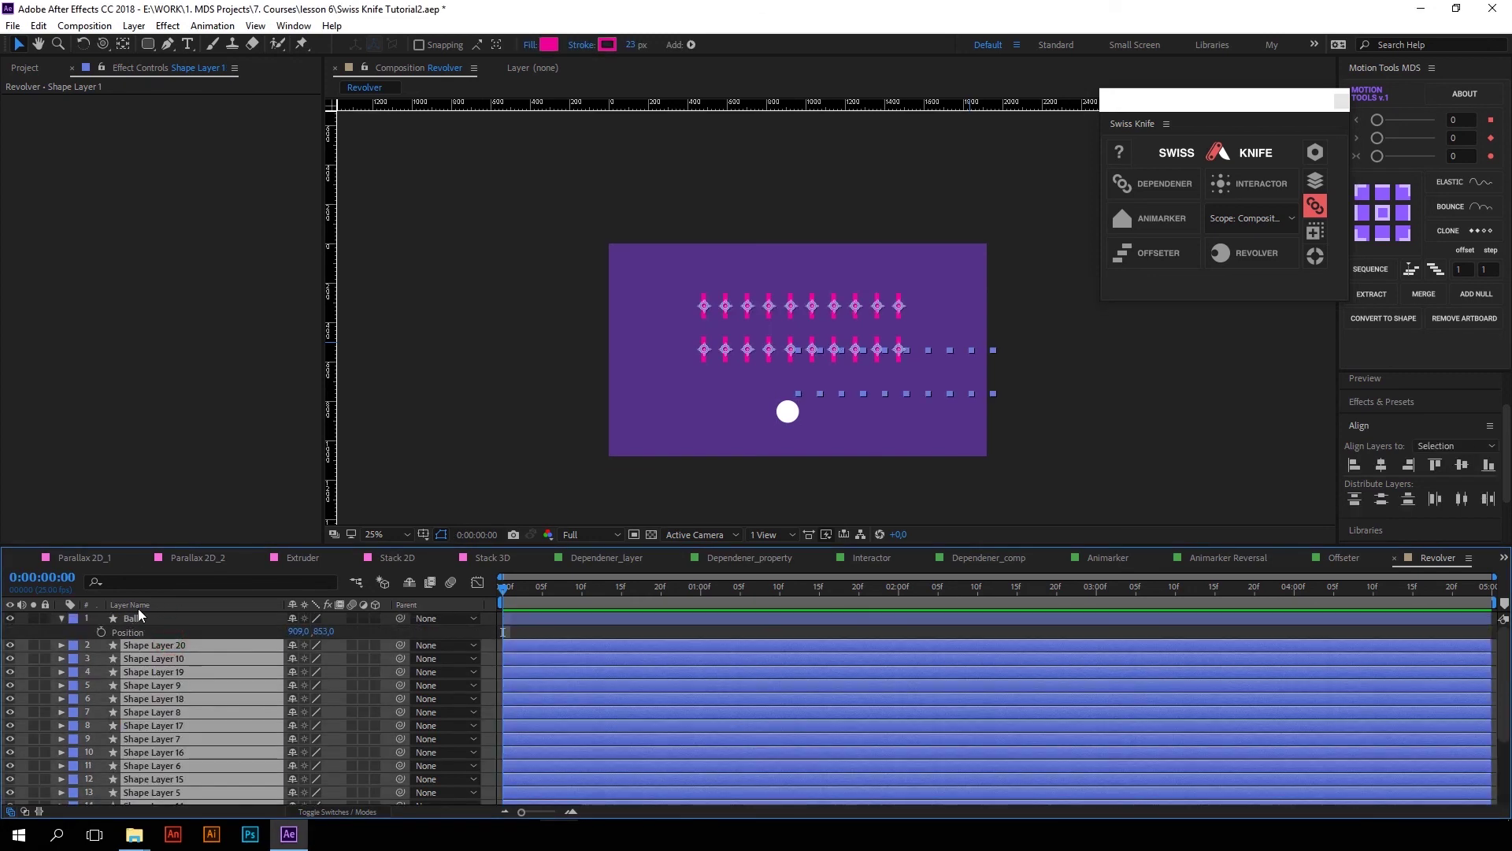
pyautogui.keyDown('ctrl'); pyautogui.click(143, 618); pyautogui.keyUp('ctrl')
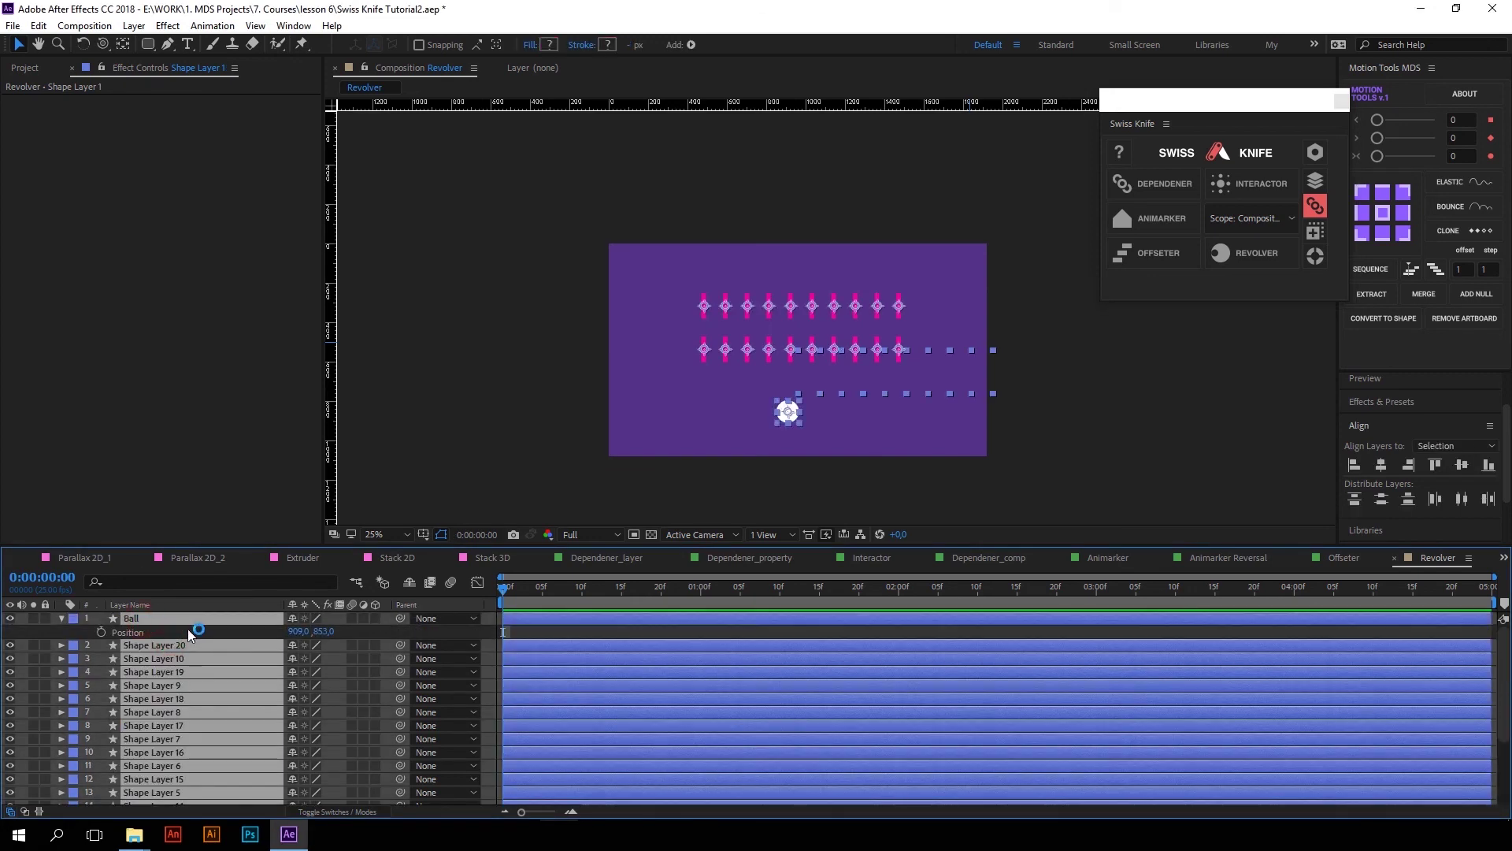
pyautogui.click(1231, 258)
pyautogui.moveTo(745, 384); pyautogui.dragTo(849, 382)
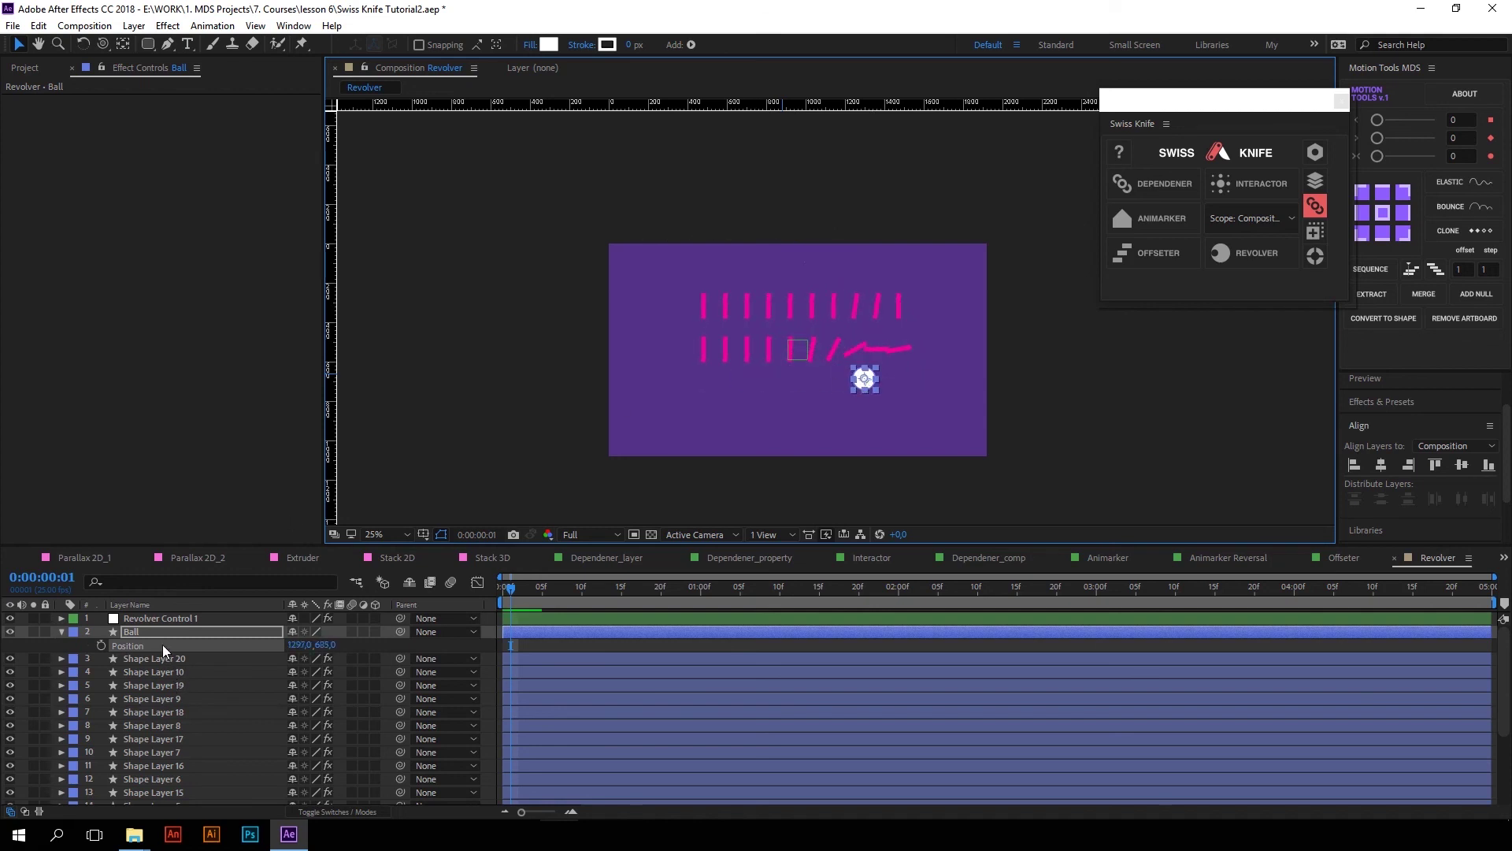
# Step: Select Revolver Control 1 and turn its Offset Angle slightly negative to offset the rotation of all the lines
pyautogui.click(163, 619)
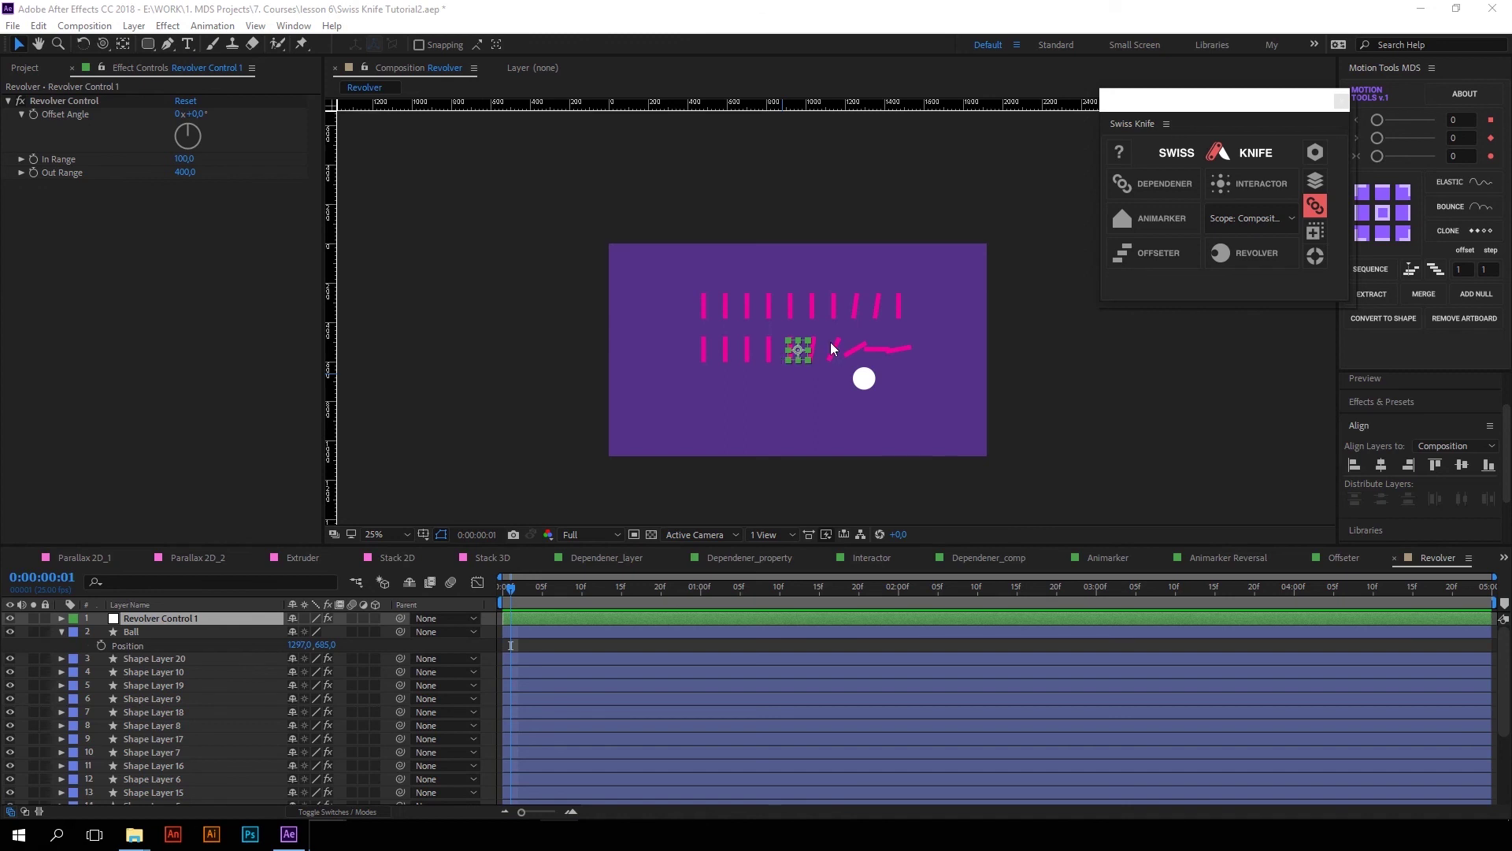
pyautogui.moveTo(197, 115); pyautogui.dragTo(199, 118)
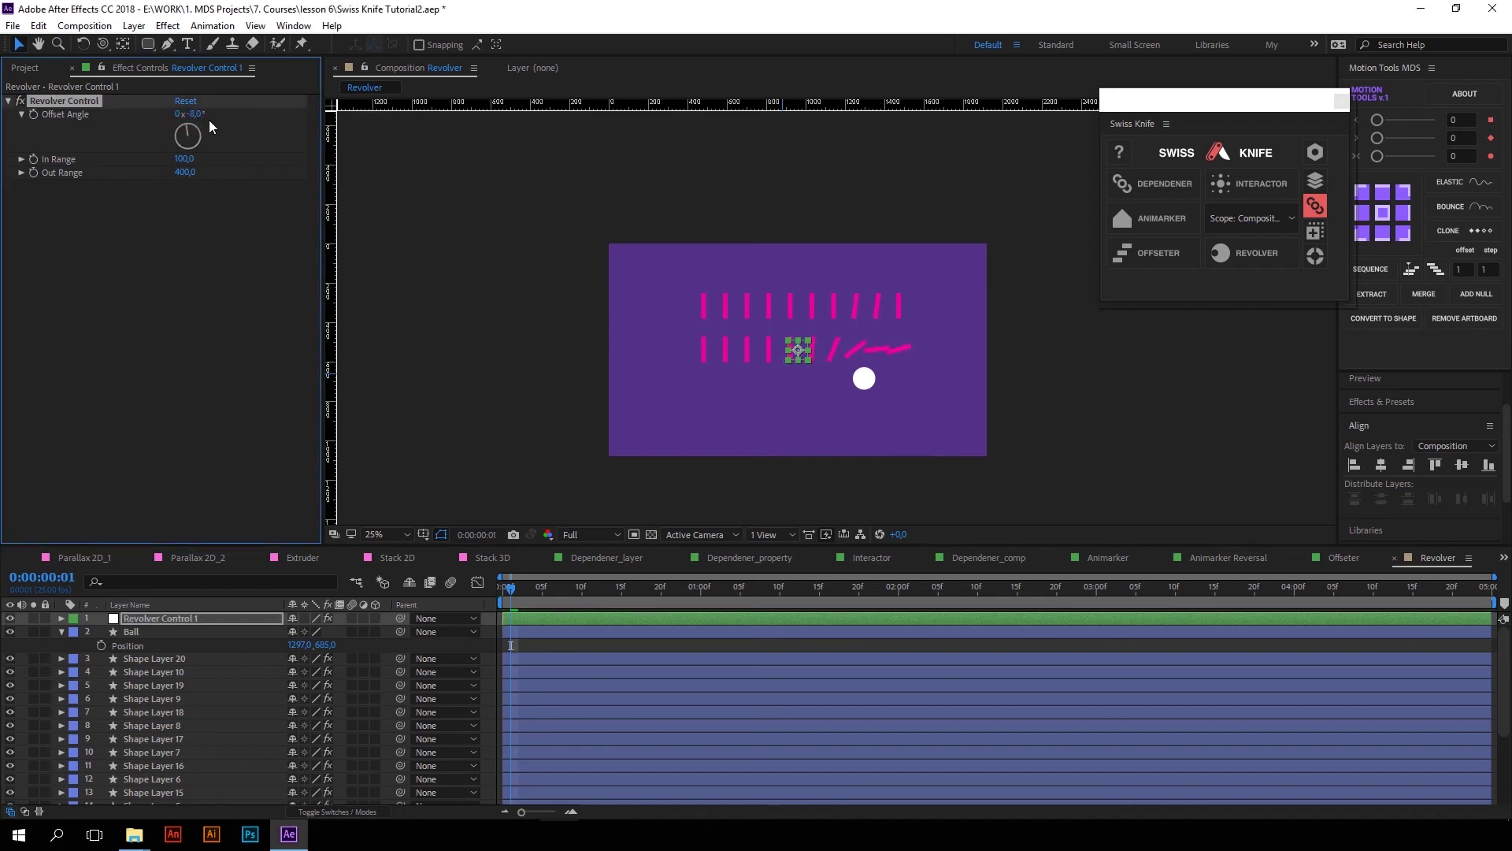
# Step: Check SW Revolver Offset on several individual shape layers and set Shape Layer 14's Angle to 11°
pyautogui.click(181, 685)
pyautogui.click(180, 698)
pyautogui.click(178, 712)
pyautogui.click(174, 738)
pyautogui.click(177, 765)
pyautogui.scroll(-2, 191, 720)
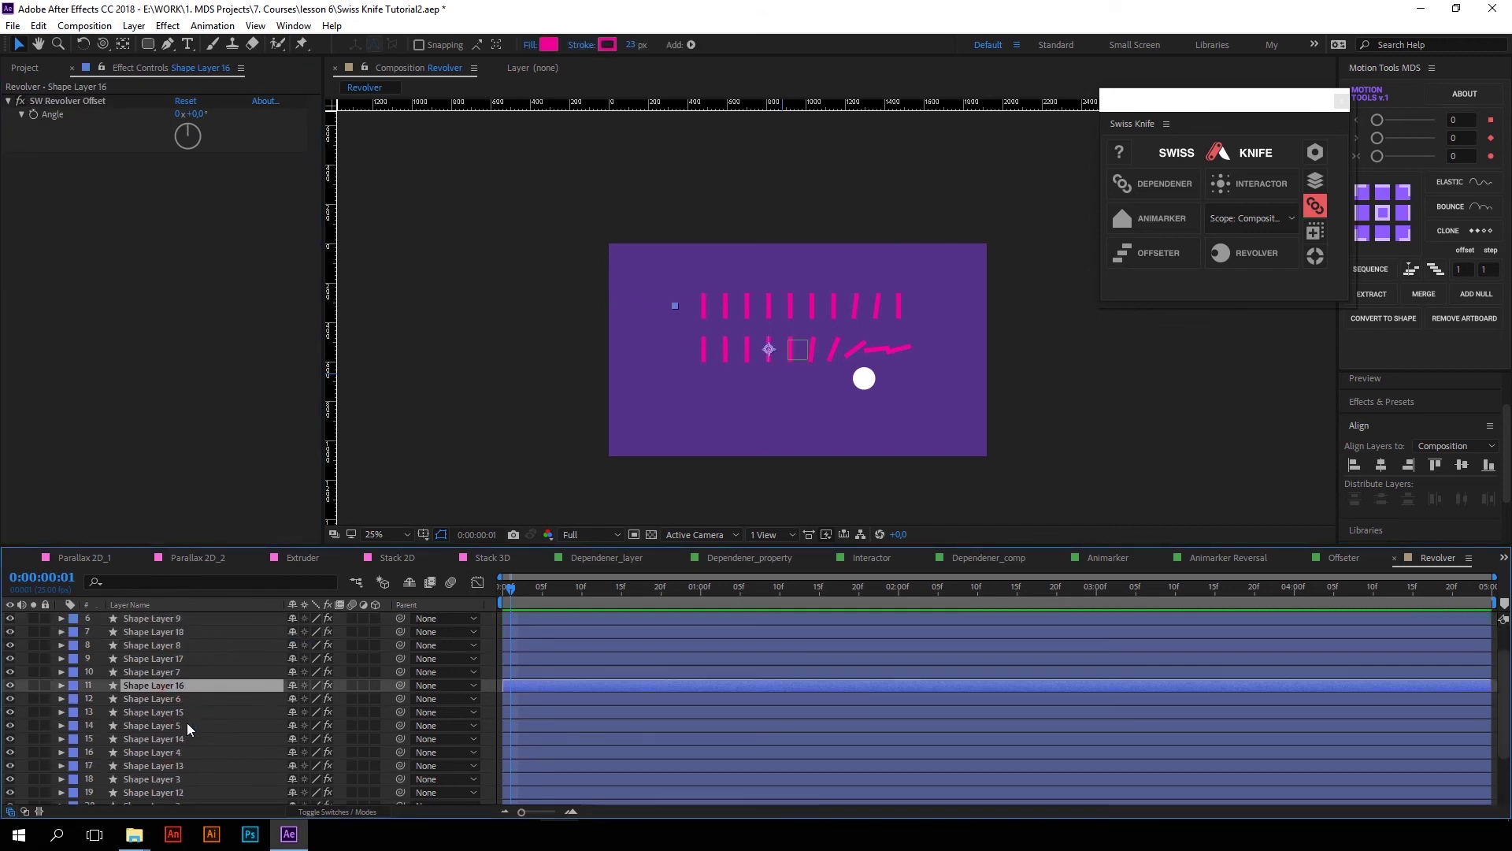
pyautogui.click(181, 713)
pyautogui.click(178, 738)
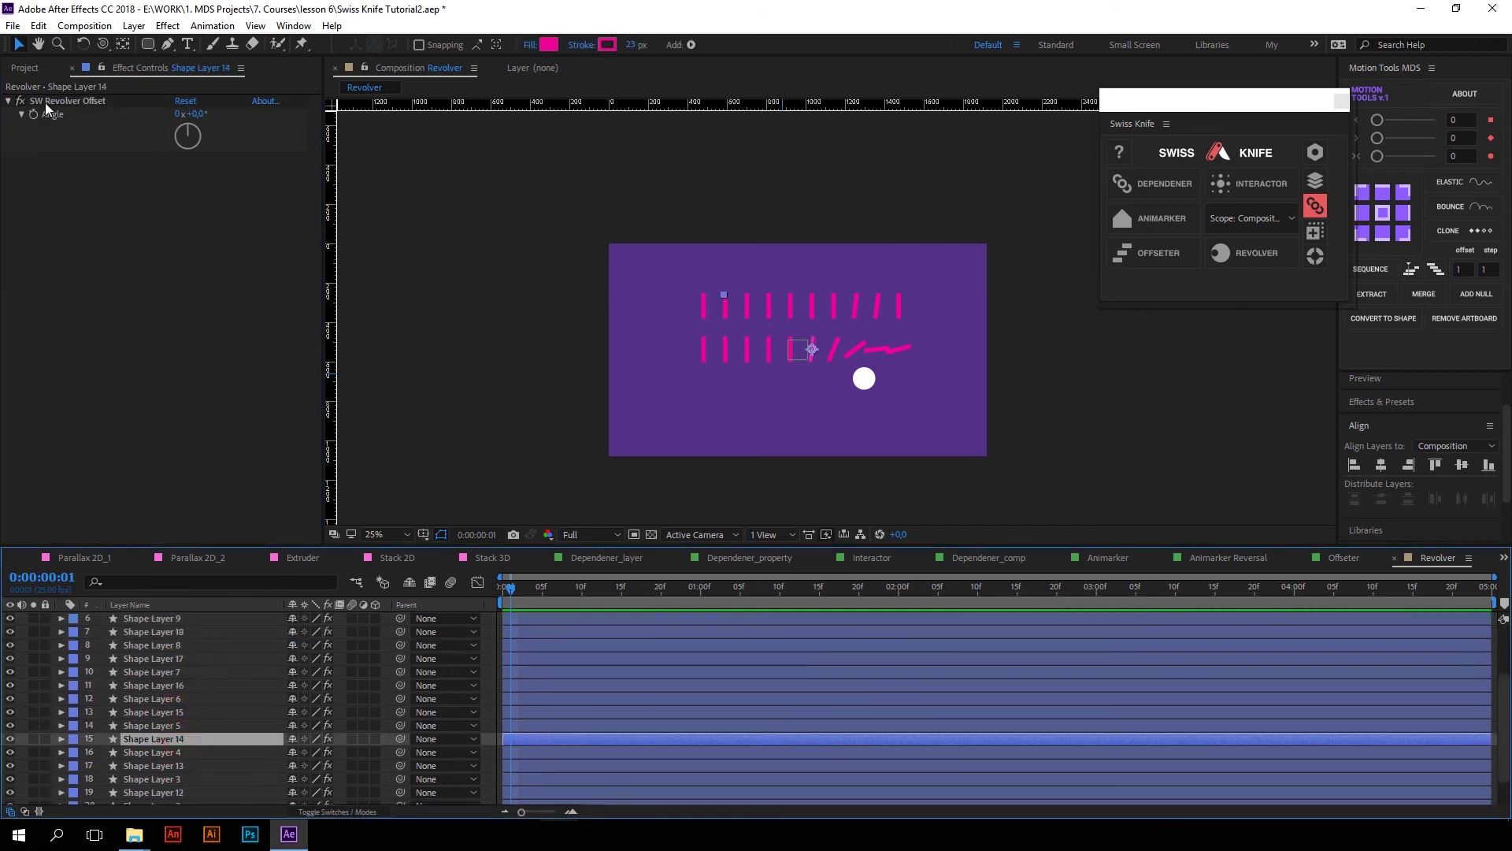
pyautogui.moveTo(201, 116)
pyautogui.mouseDown()
pyautogui.moveTo(235, 116)
pyautogui.moveTo(186, 118)
pyautogui.moveTo(209, 118)
pyautogui.mouseUp()
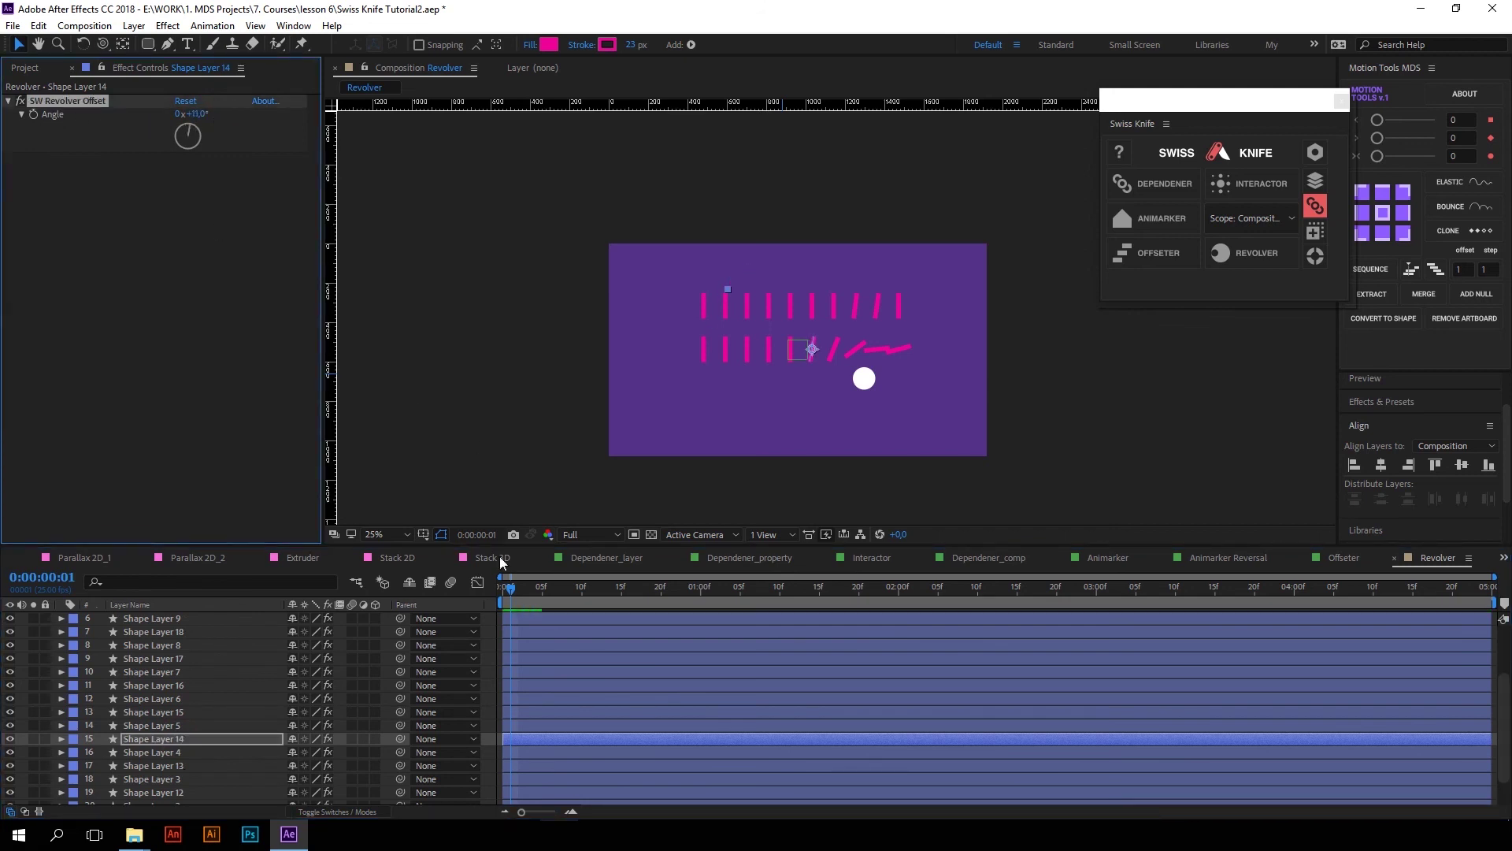
# Step: Keyframe Ball's position to travel between the two rows, from about 133, 409 at 0:00:00:00 to beyond the lines' opposite end before one second
pyautogui.scroll(2, 512, 644)
pyautogui.click(520, 623)
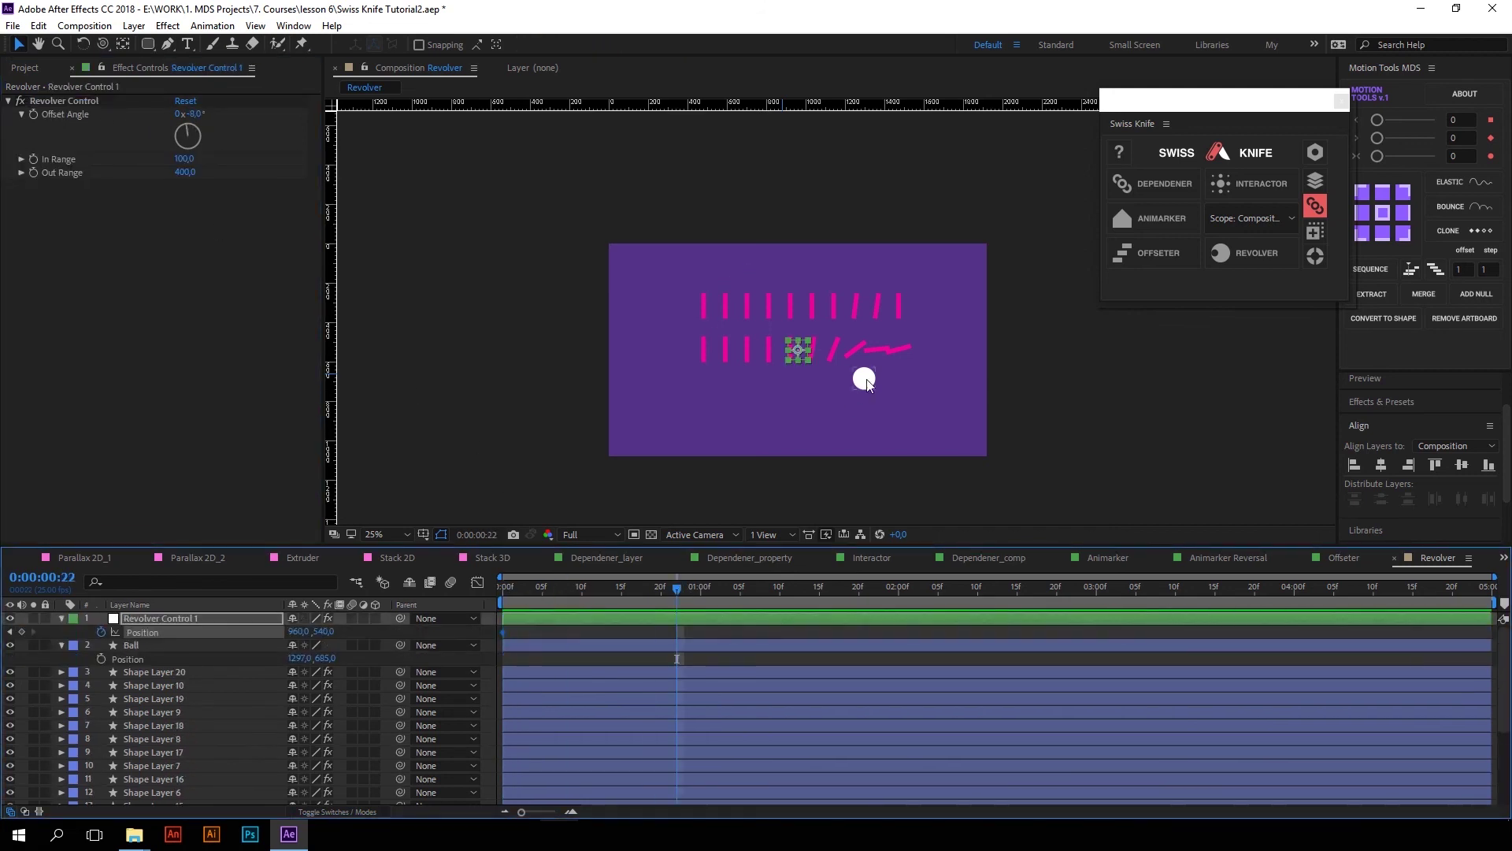
pyautogui.moveTo(865, 379); pyautogui.dragTo(946, 324)
pyautogui.click(101, 658)
pyautogui.moveTo(663, 597); pyautogui.dragTo(405, 593)
pyautogui.press('Home')
pyautogui.moveTo(957, 322); pyautogui.dragTo(635, 334)
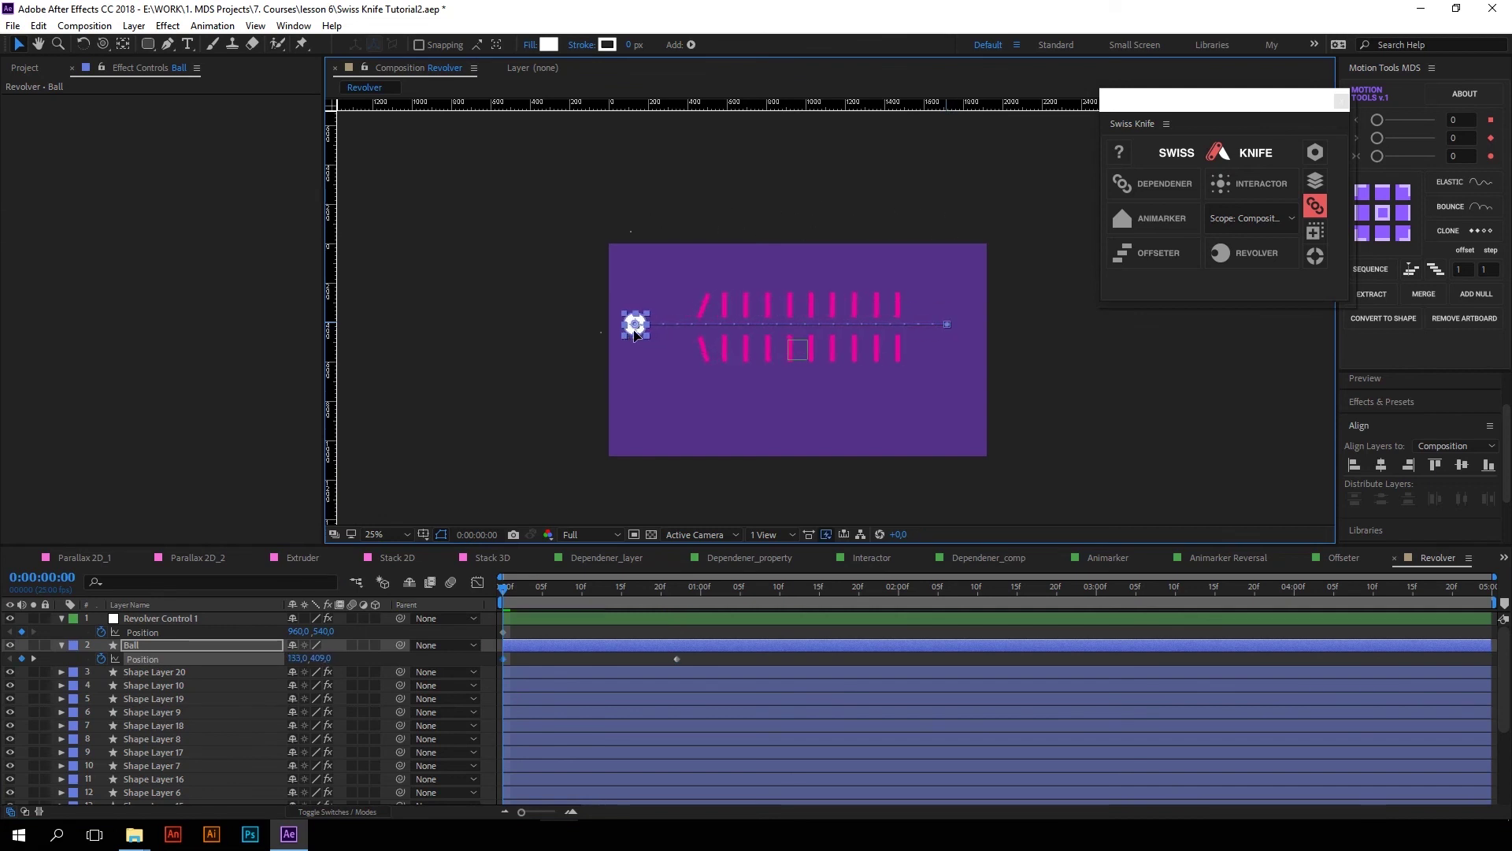